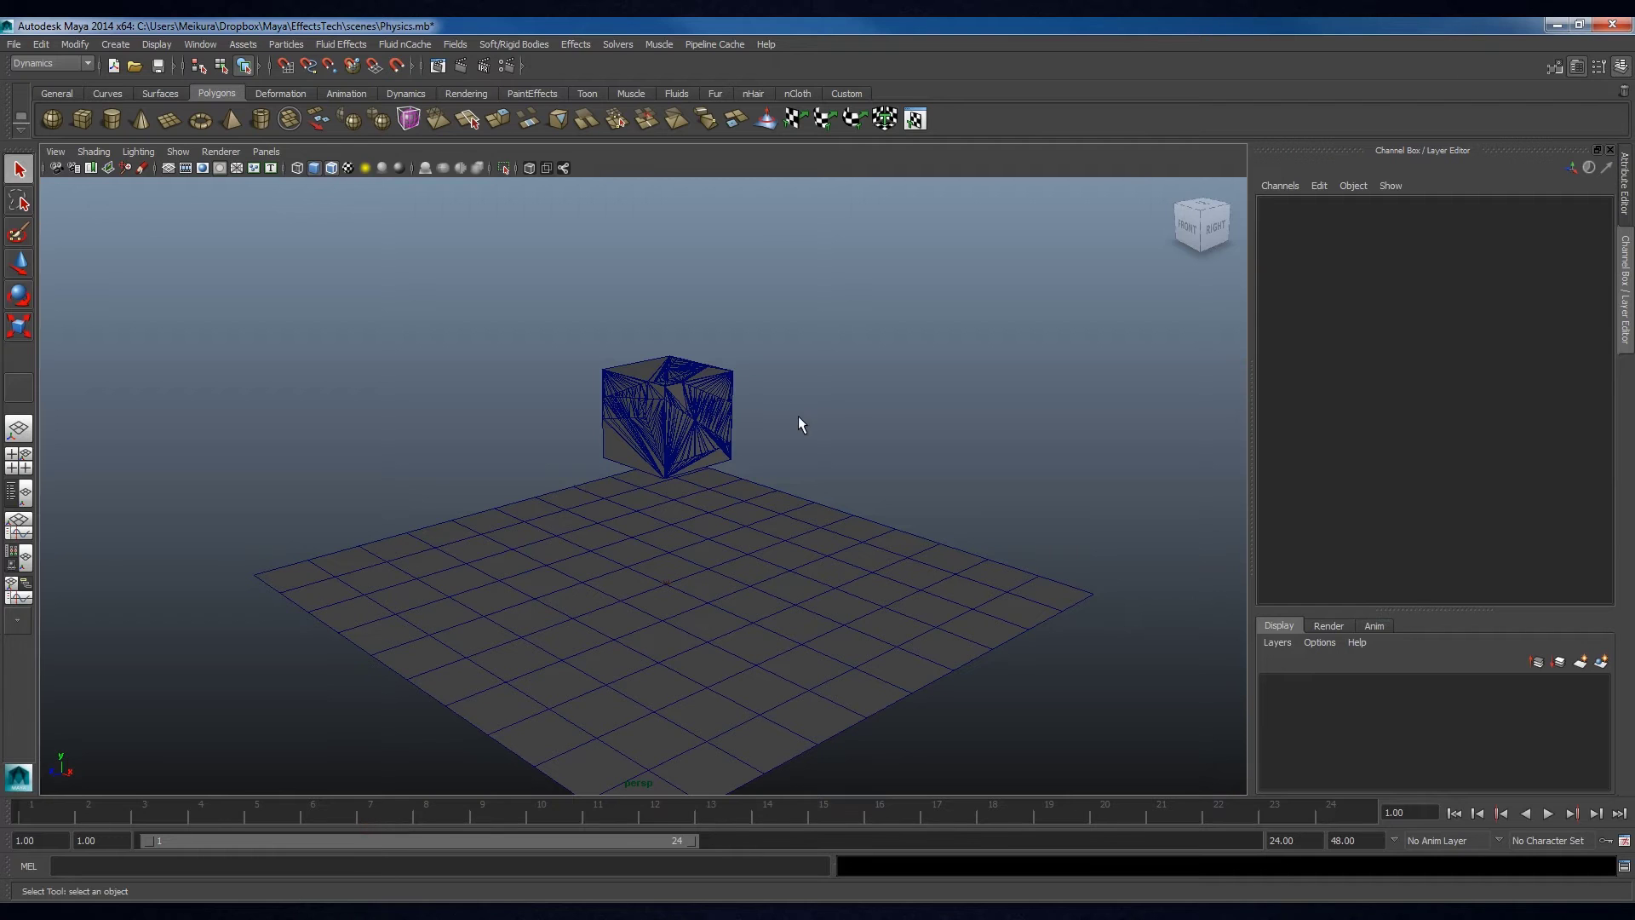
- Rewind the shattered cube to frame 1, inspect shard4, then play the simulation
alt+drag(800, 475, 692, 519)
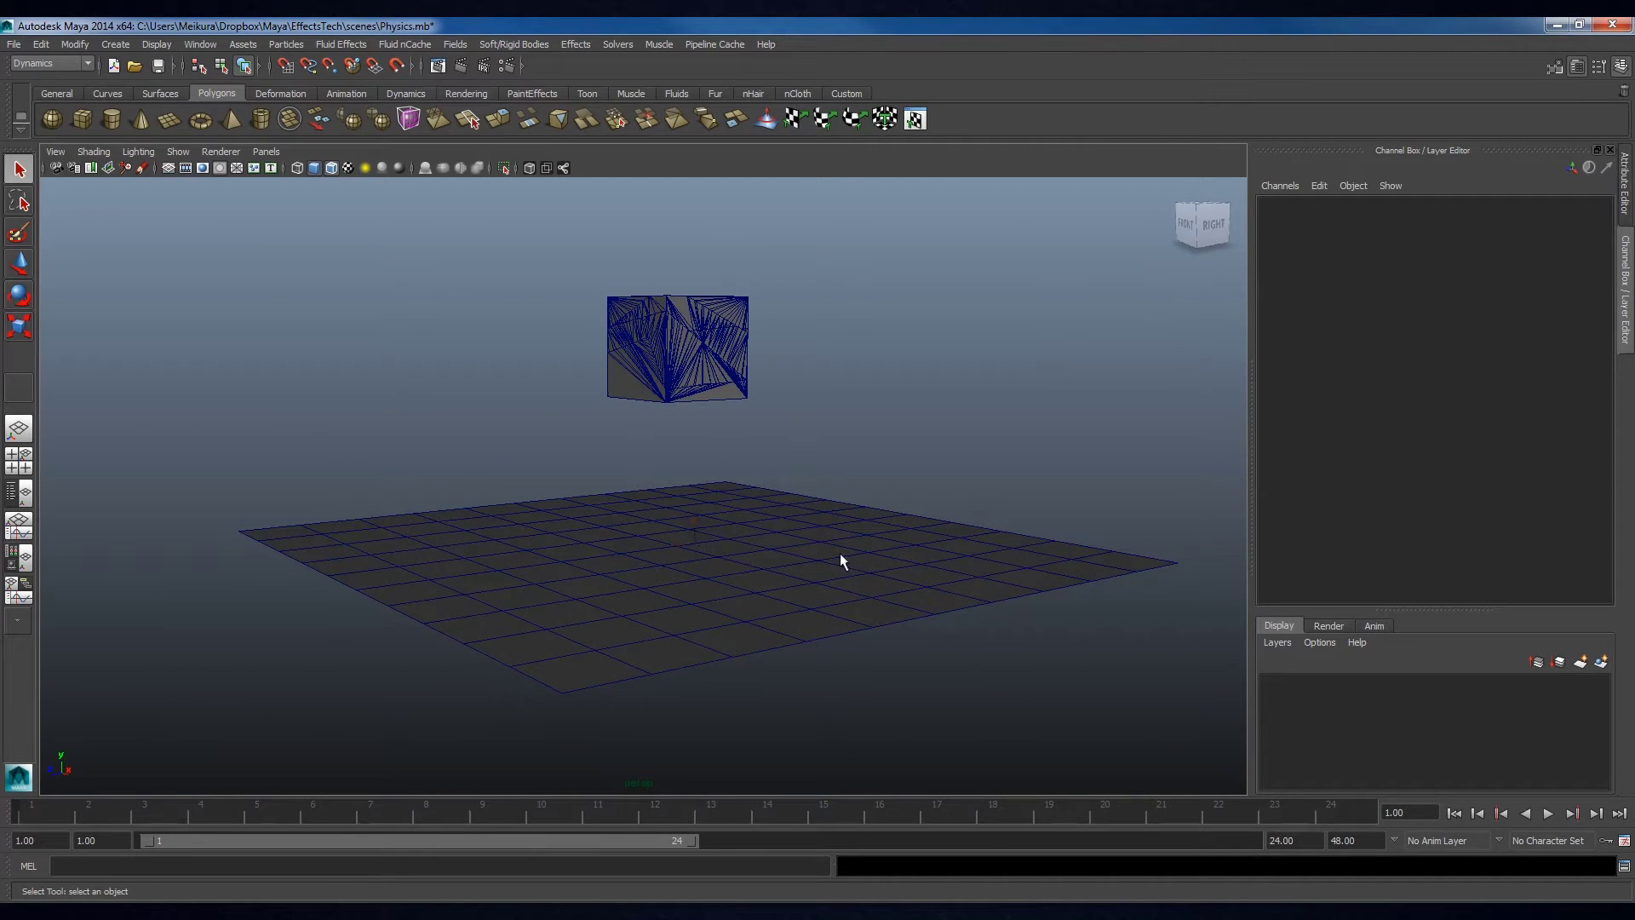
click(1454, 813)
click(702, 366)
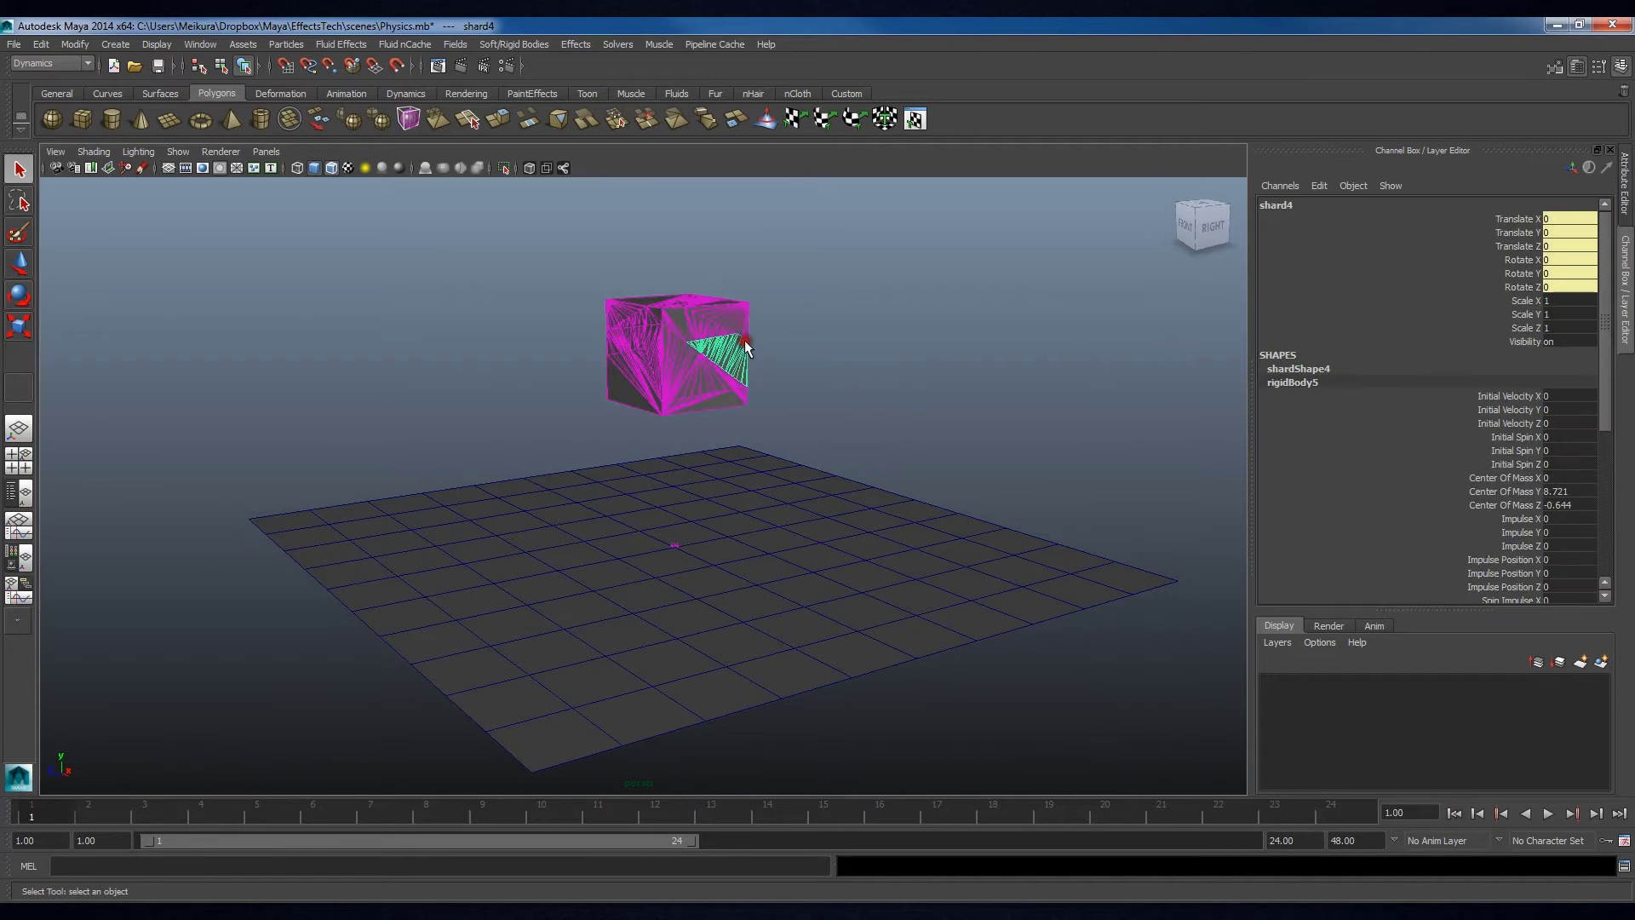
alt+drag(744, 340, 838, 453)
click(860, 317)
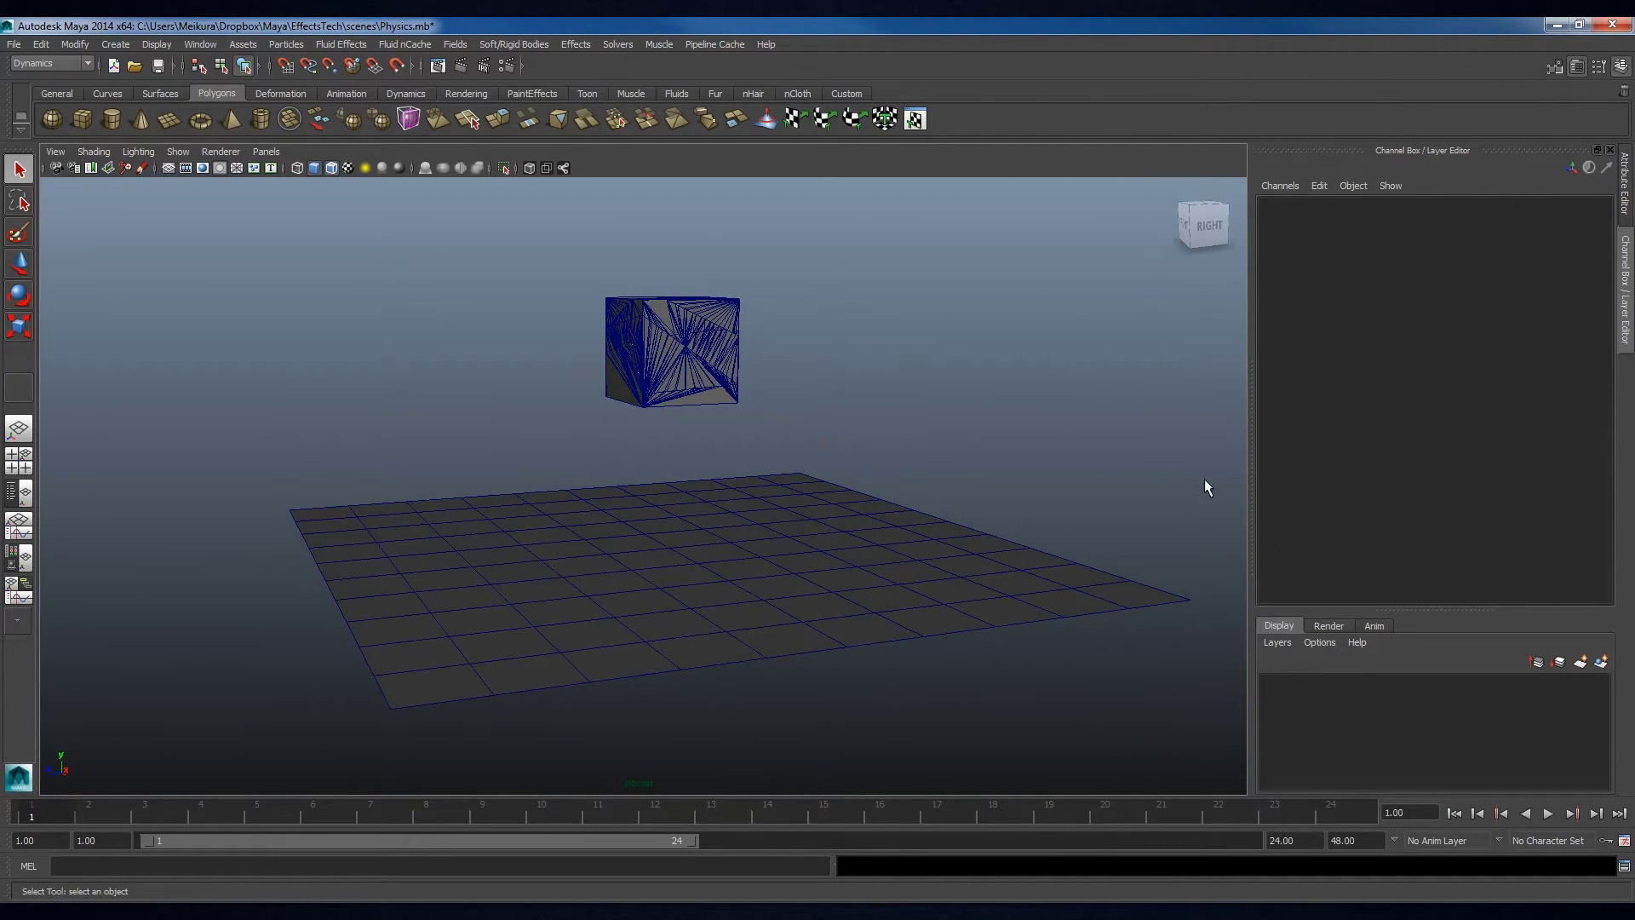
click(1548, 813)
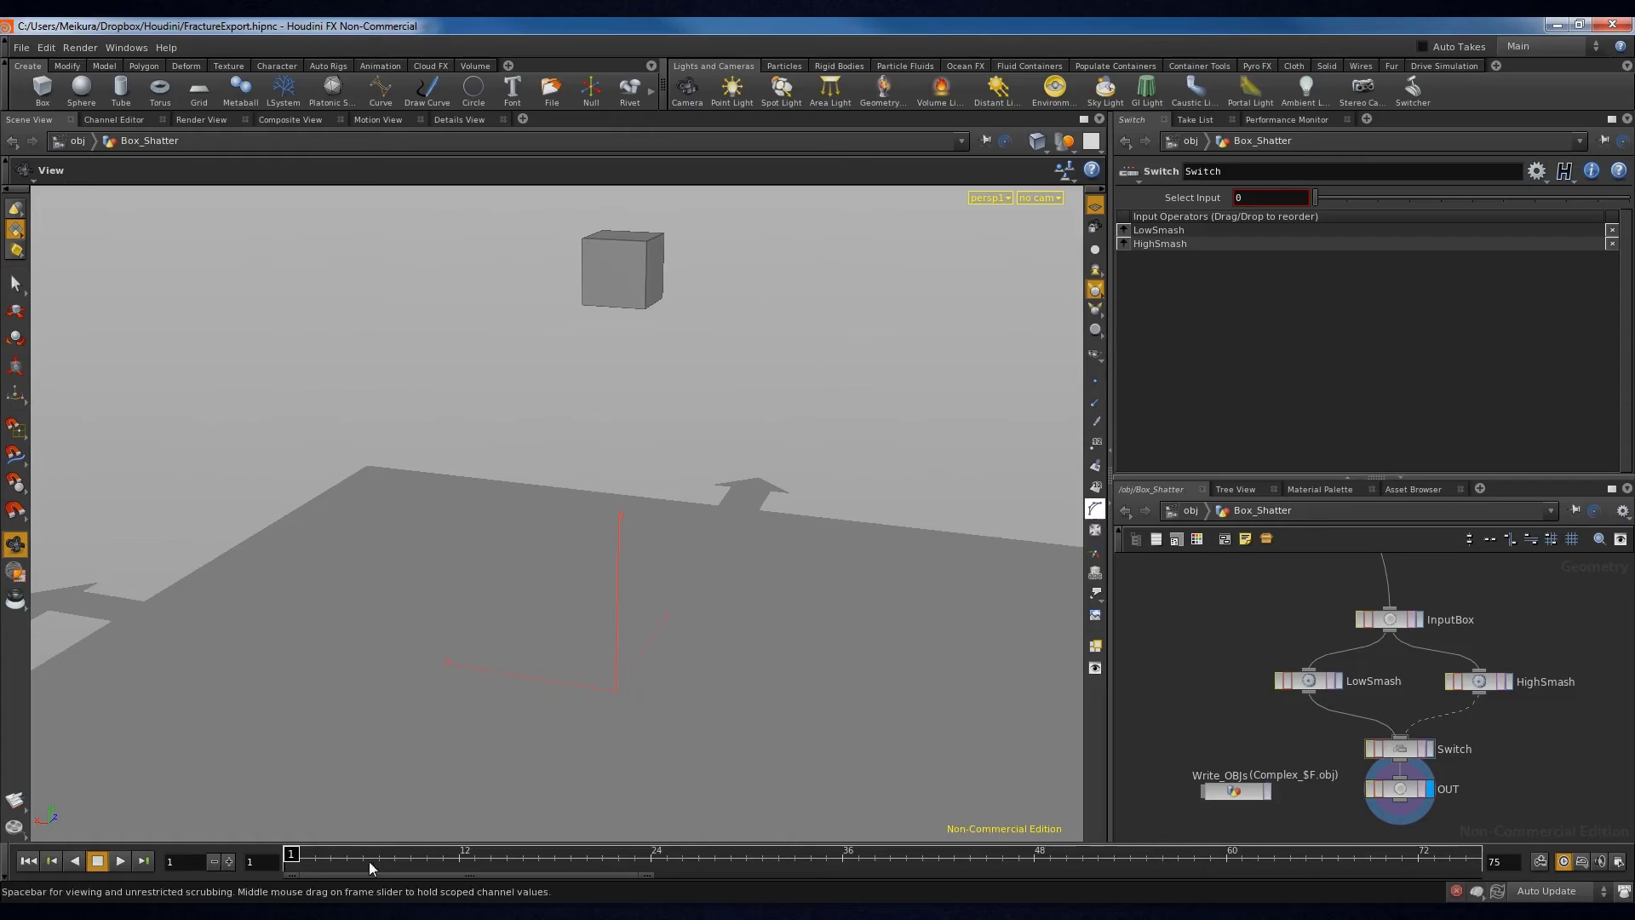
- Play the Box_Shatter simulation until the box breaks, stop it, and minimize Houdini
click(119, 860)
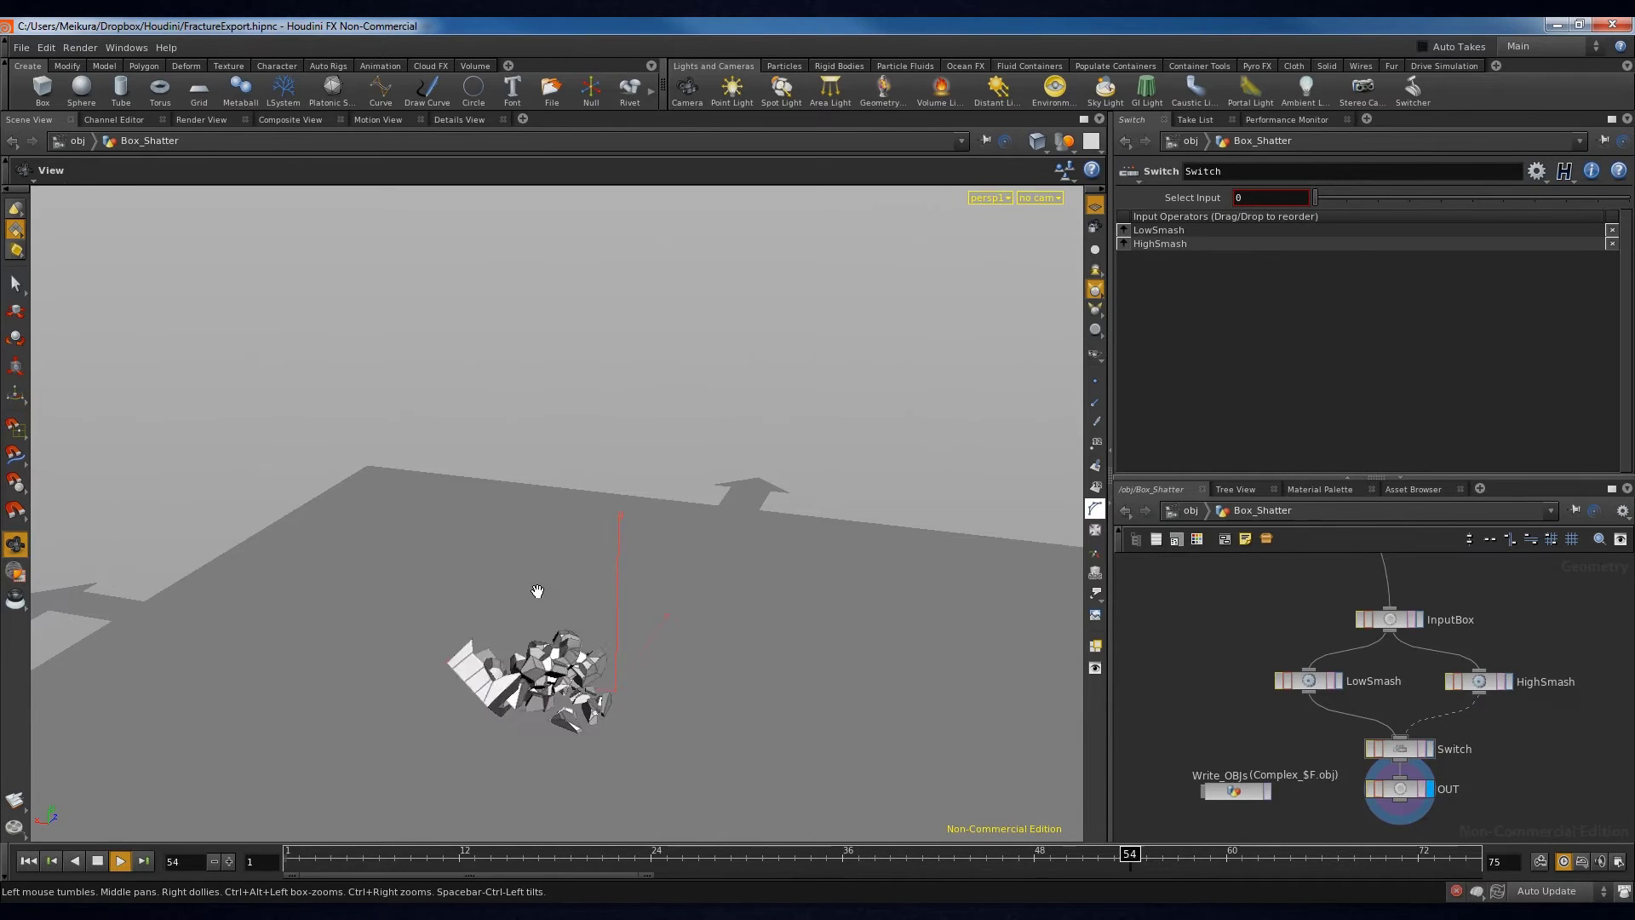
click(96, 862)
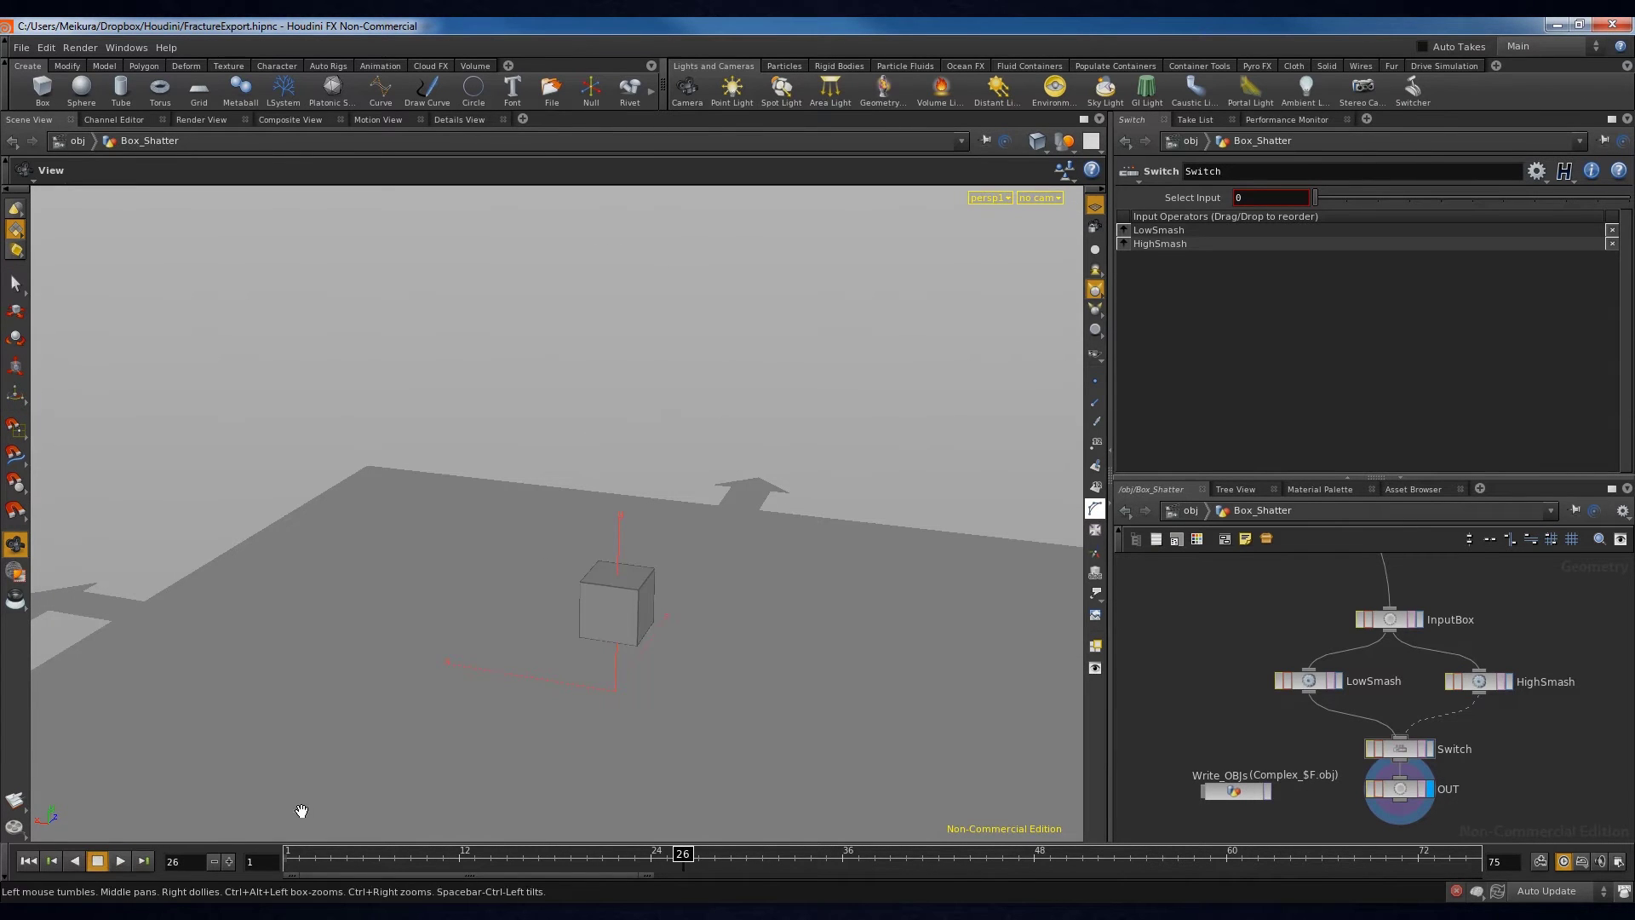
click(1556, 26)
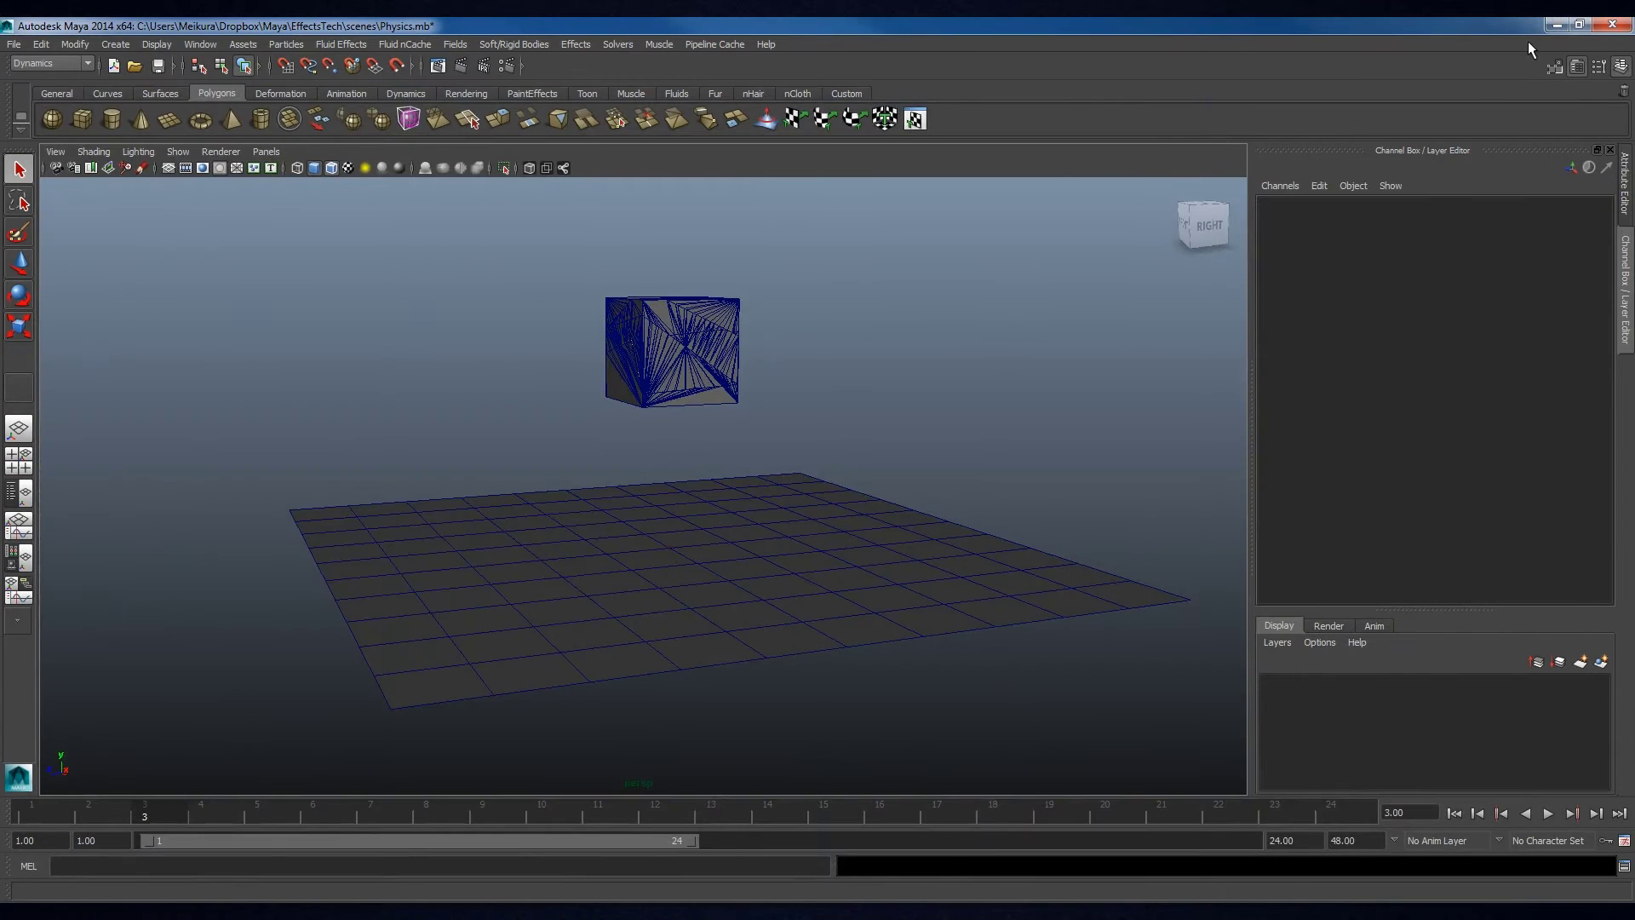
- Start a new Maya scene without saving the physics scene, then minimize Maya
click(13, 44)
click(38, 57)
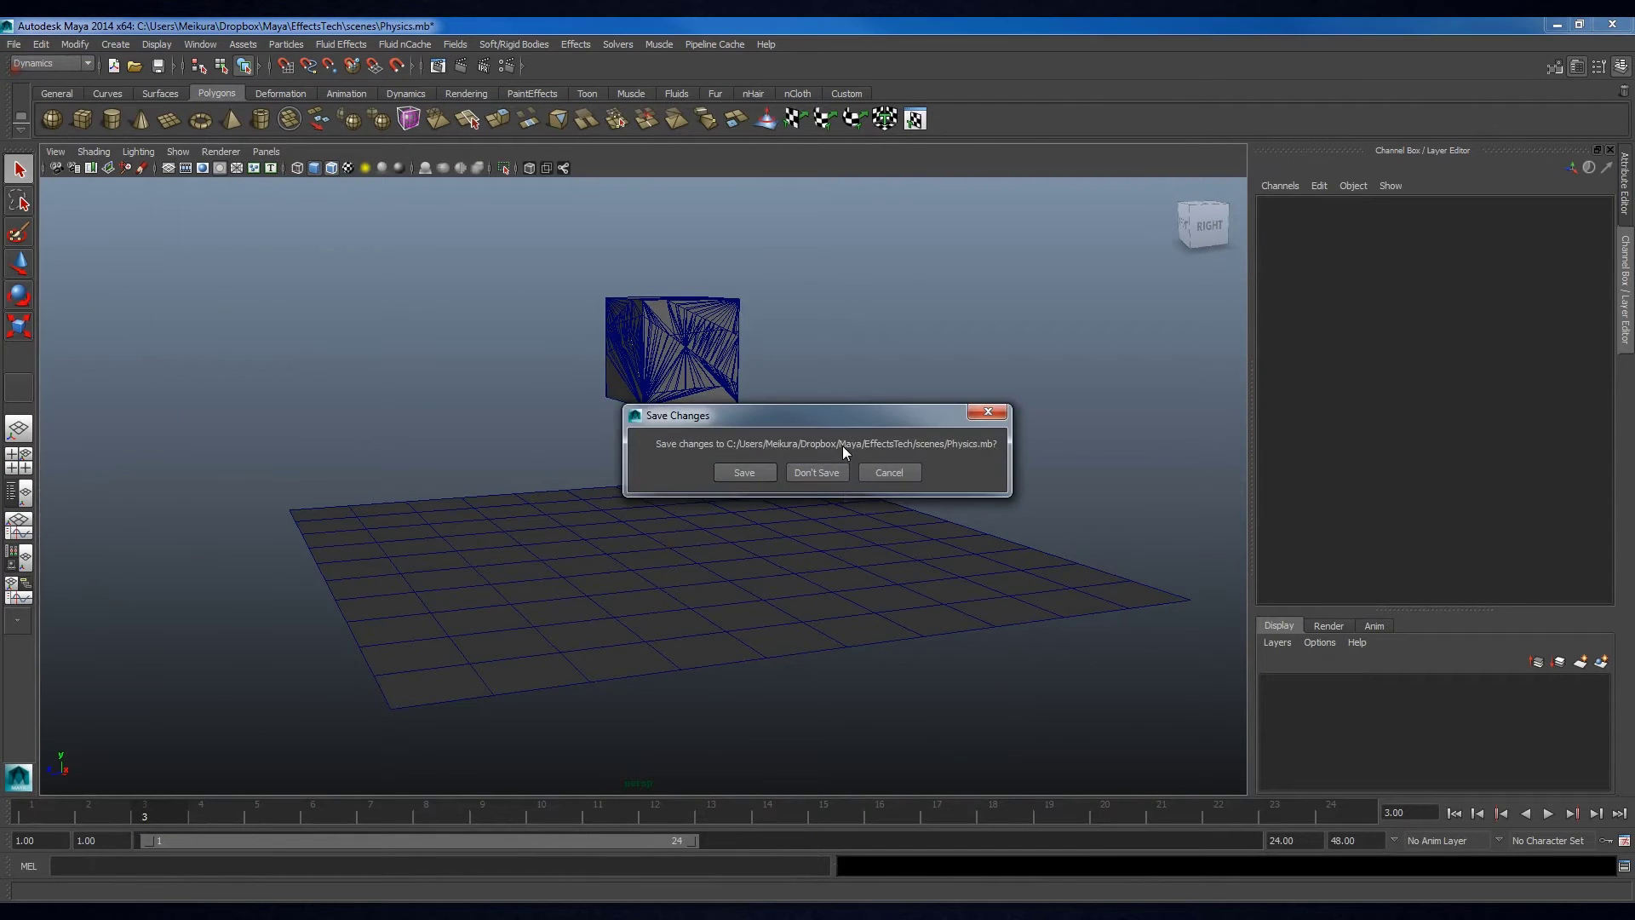
click(830, 471)
click(1555, 25)
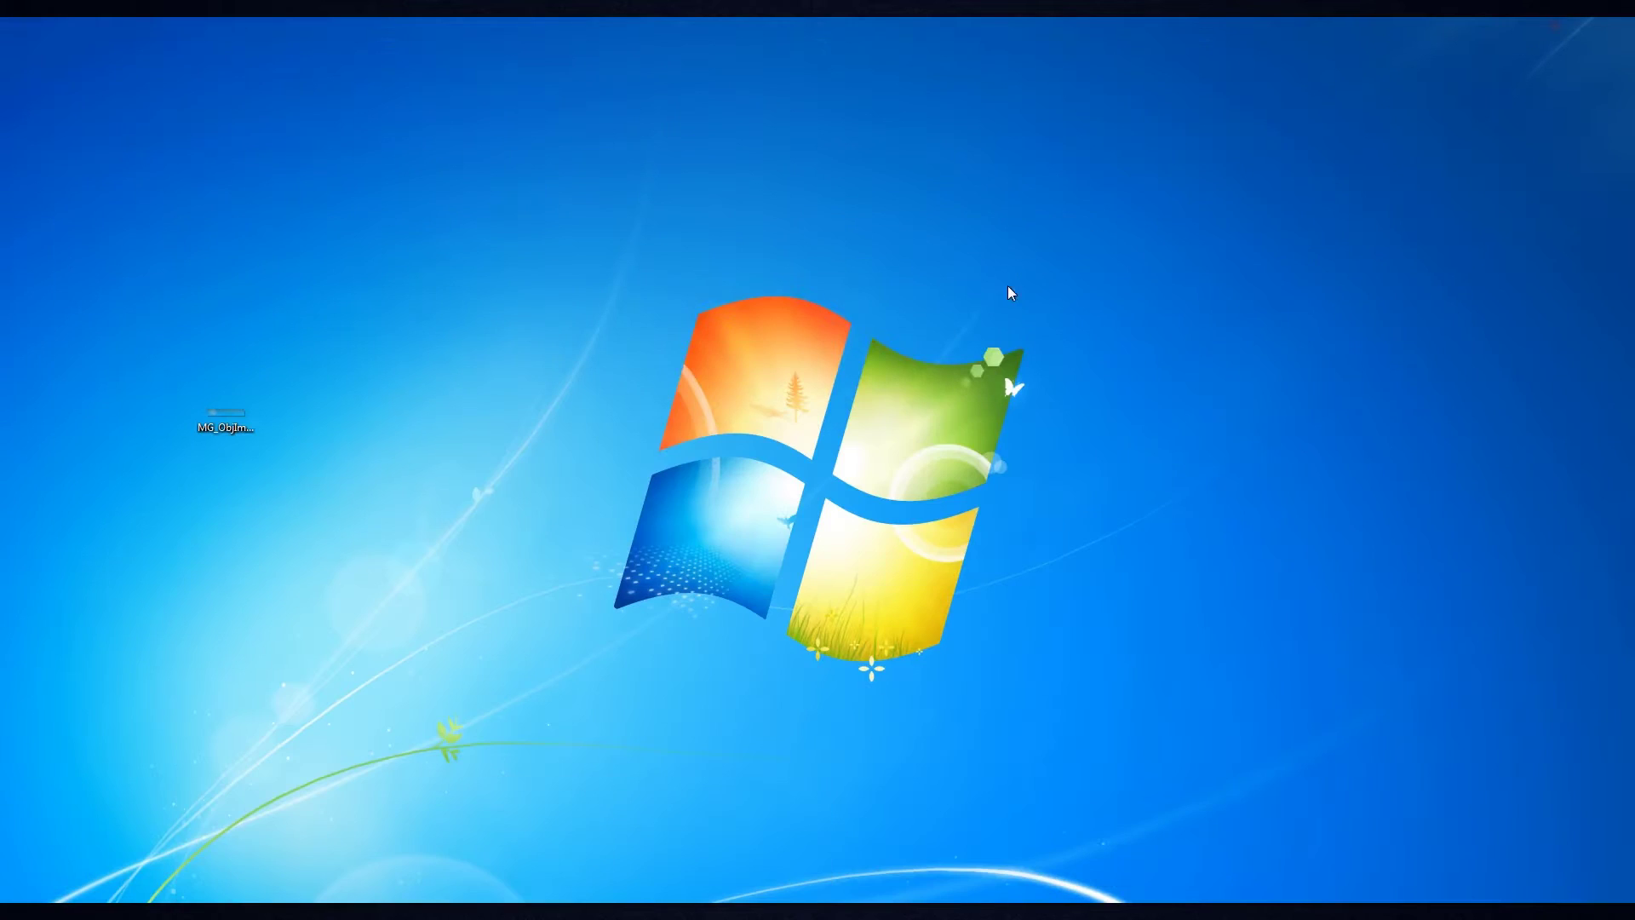
- Move the MG_ObjImporter image into Documents\maya\2014-x64\prefs\icons and close Explorer
click(103, 898)
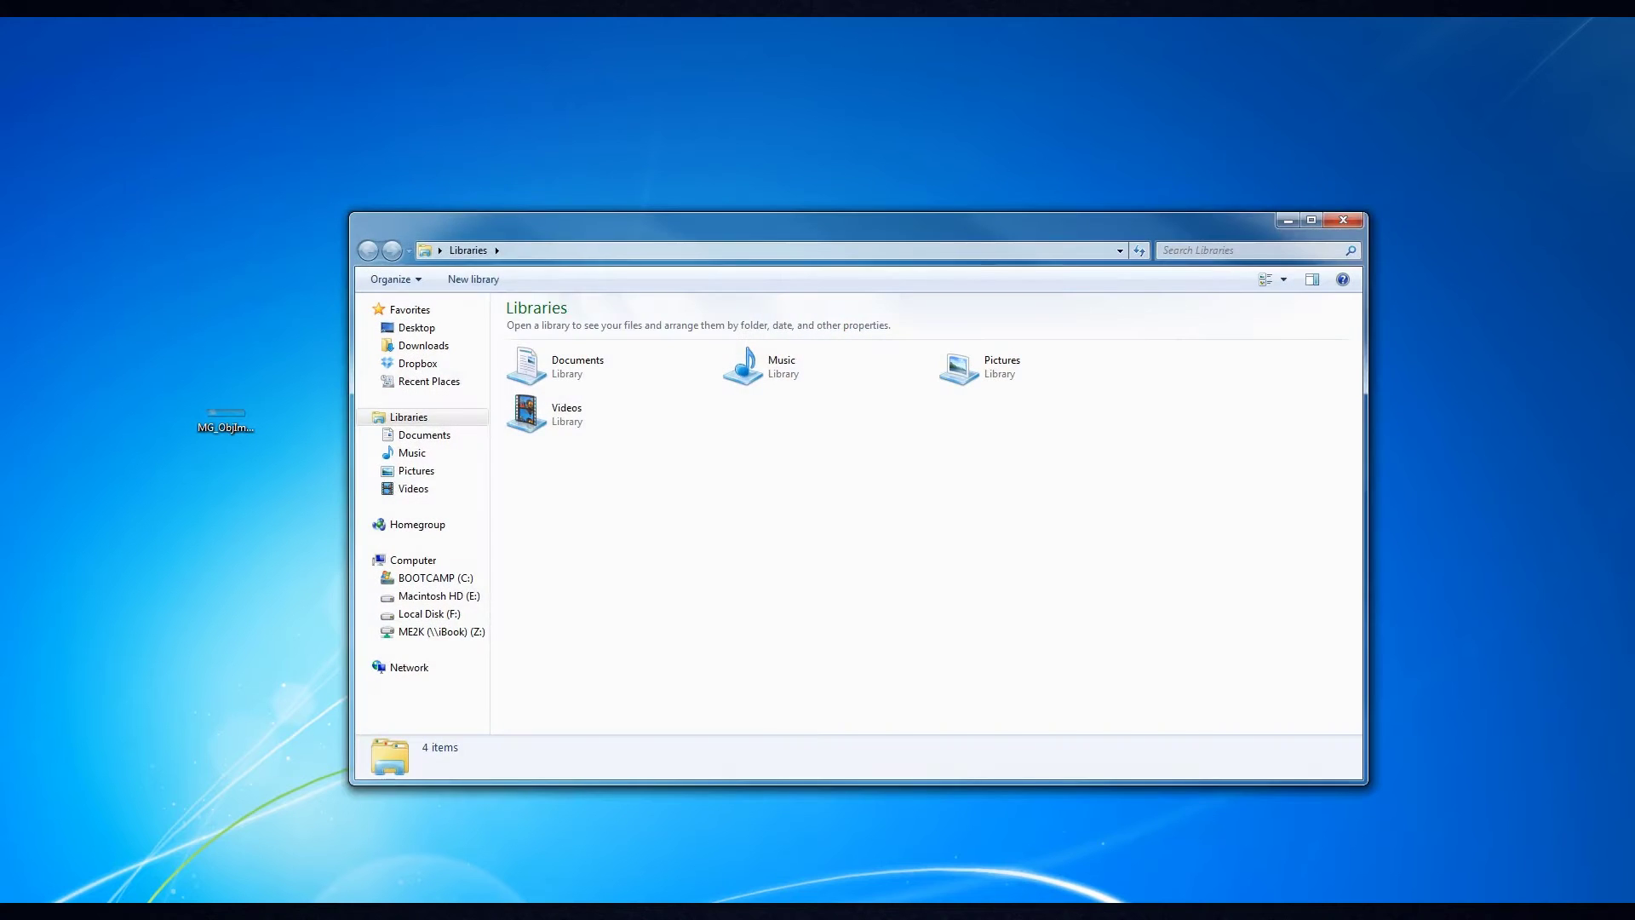
click(441, 436)
double_click(566, 630)
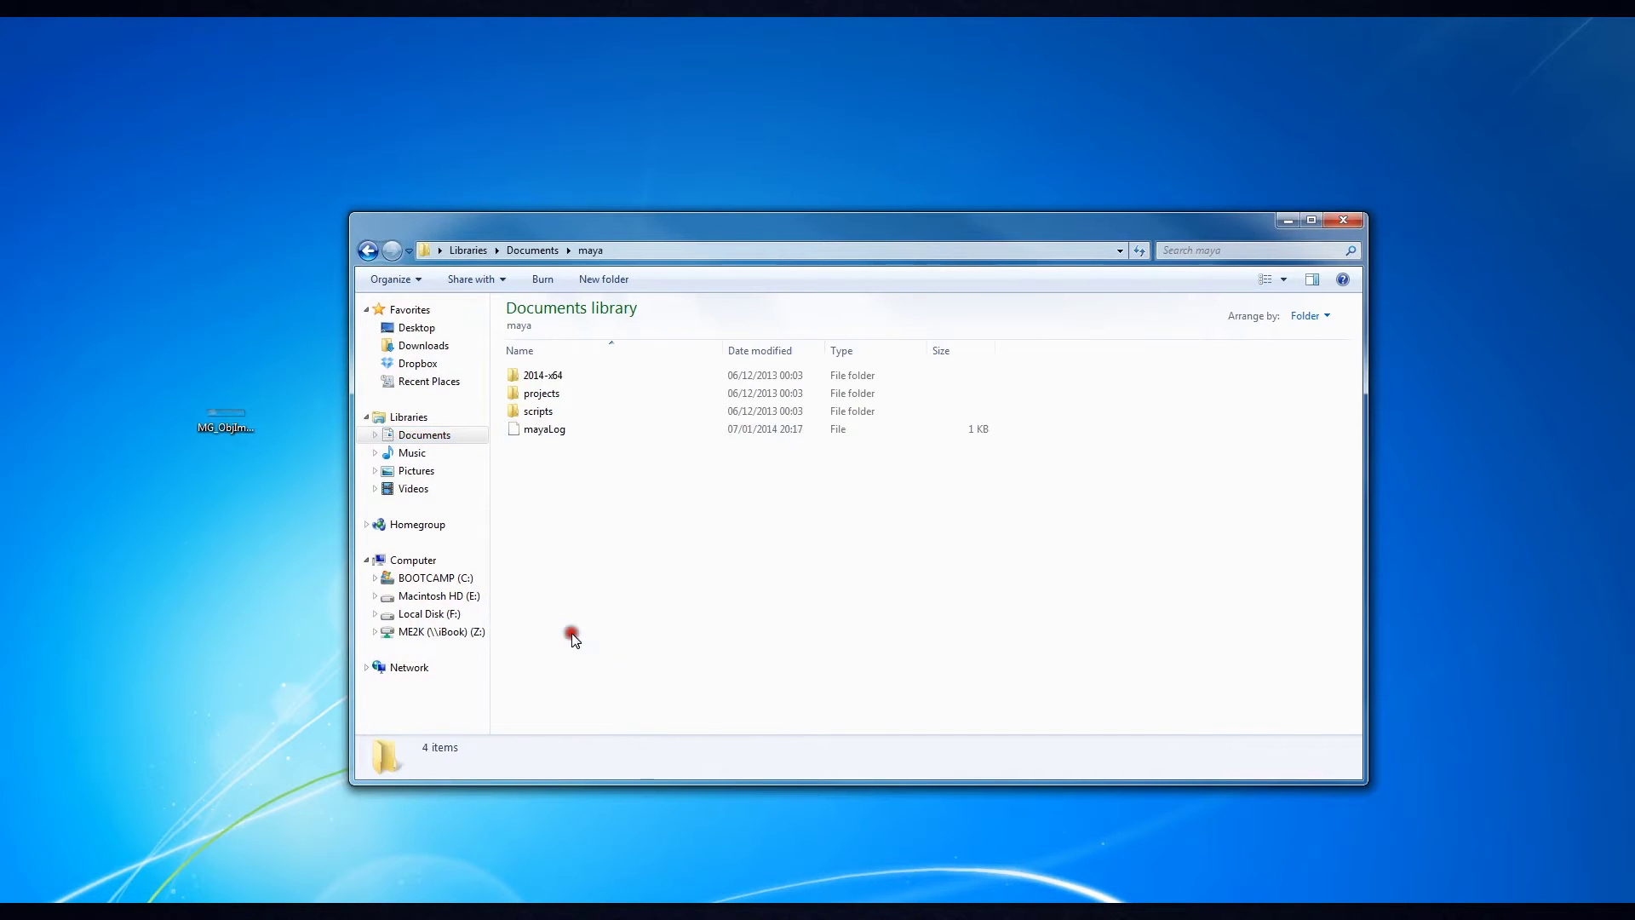
double_click(545, 379)
double_click(542, 376)
double_click(542, 375)
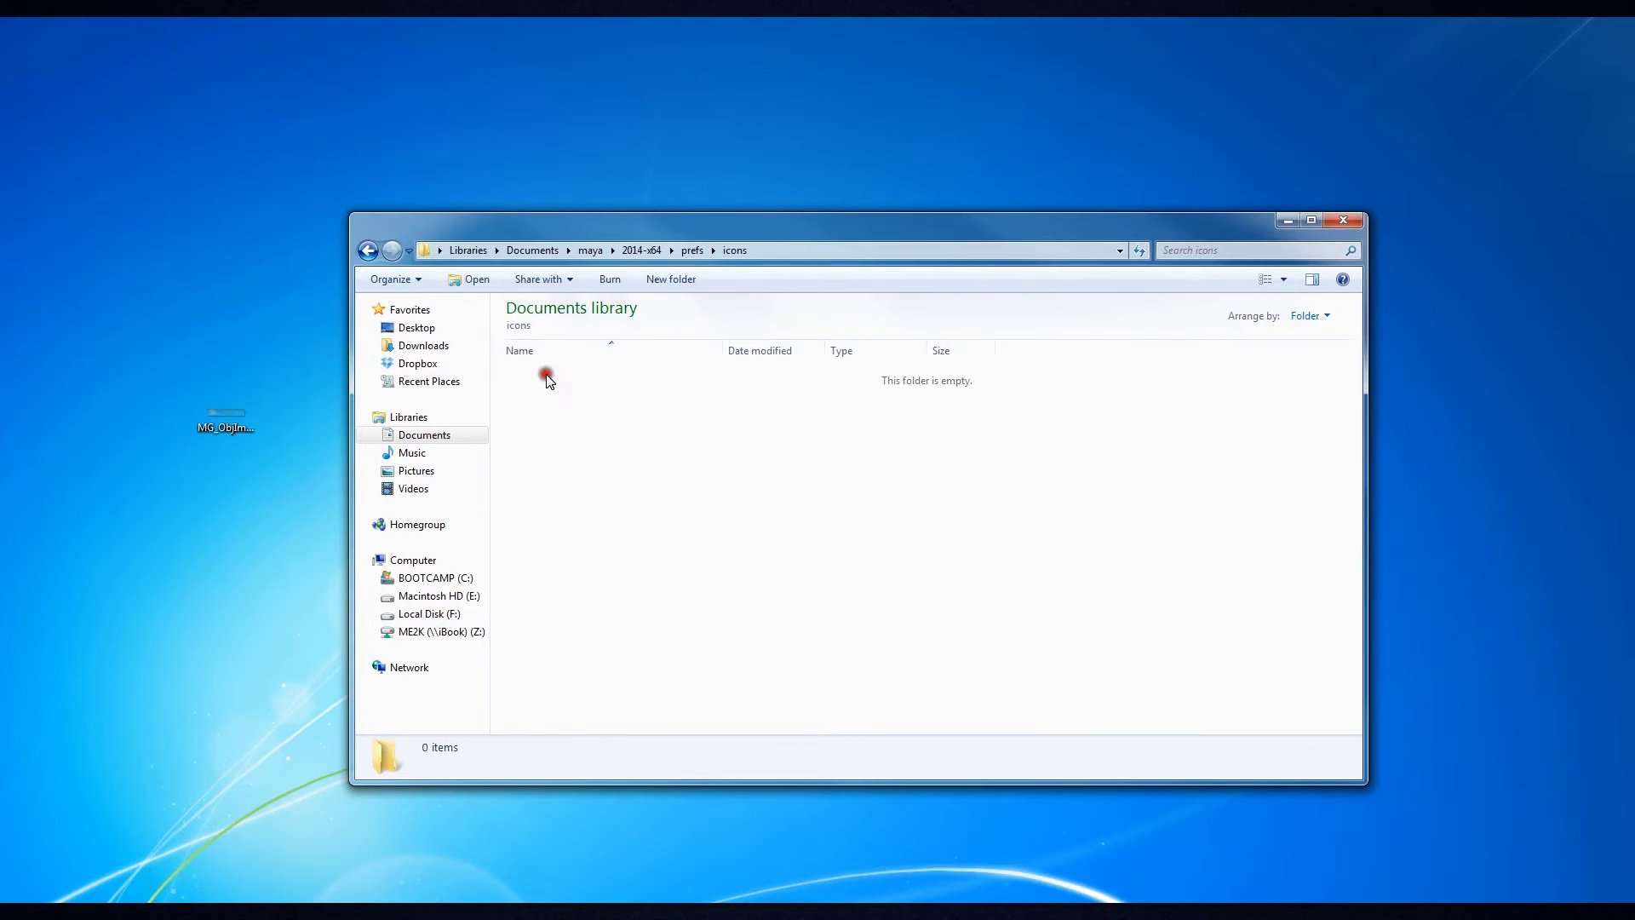
drag(260, 417, 595, 460)
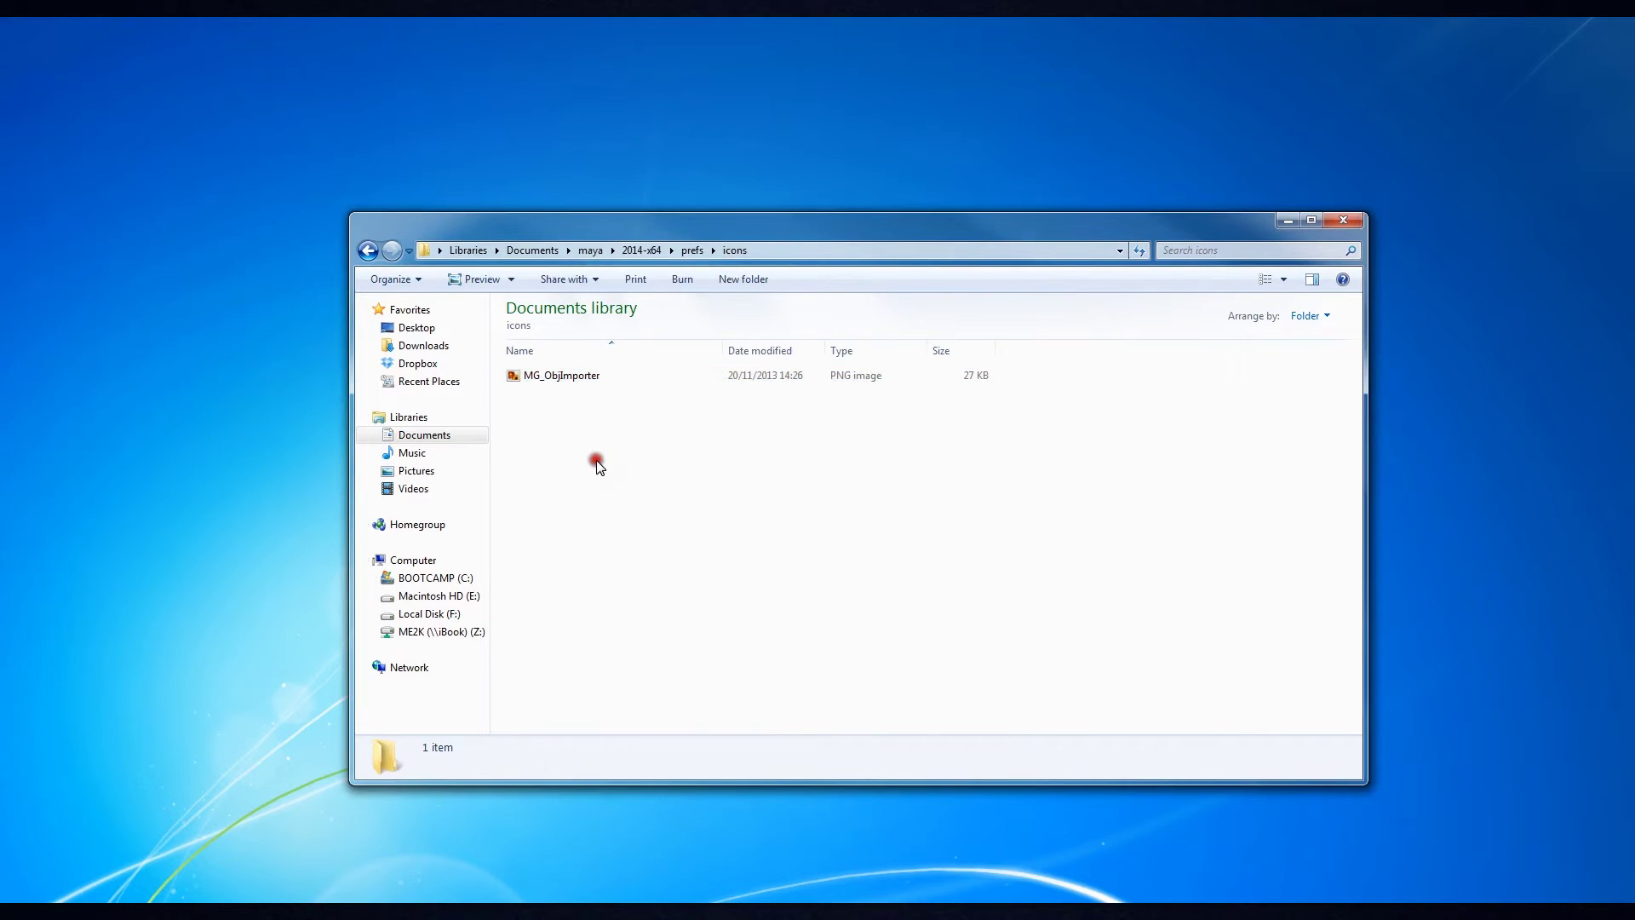
click(1344, 222)
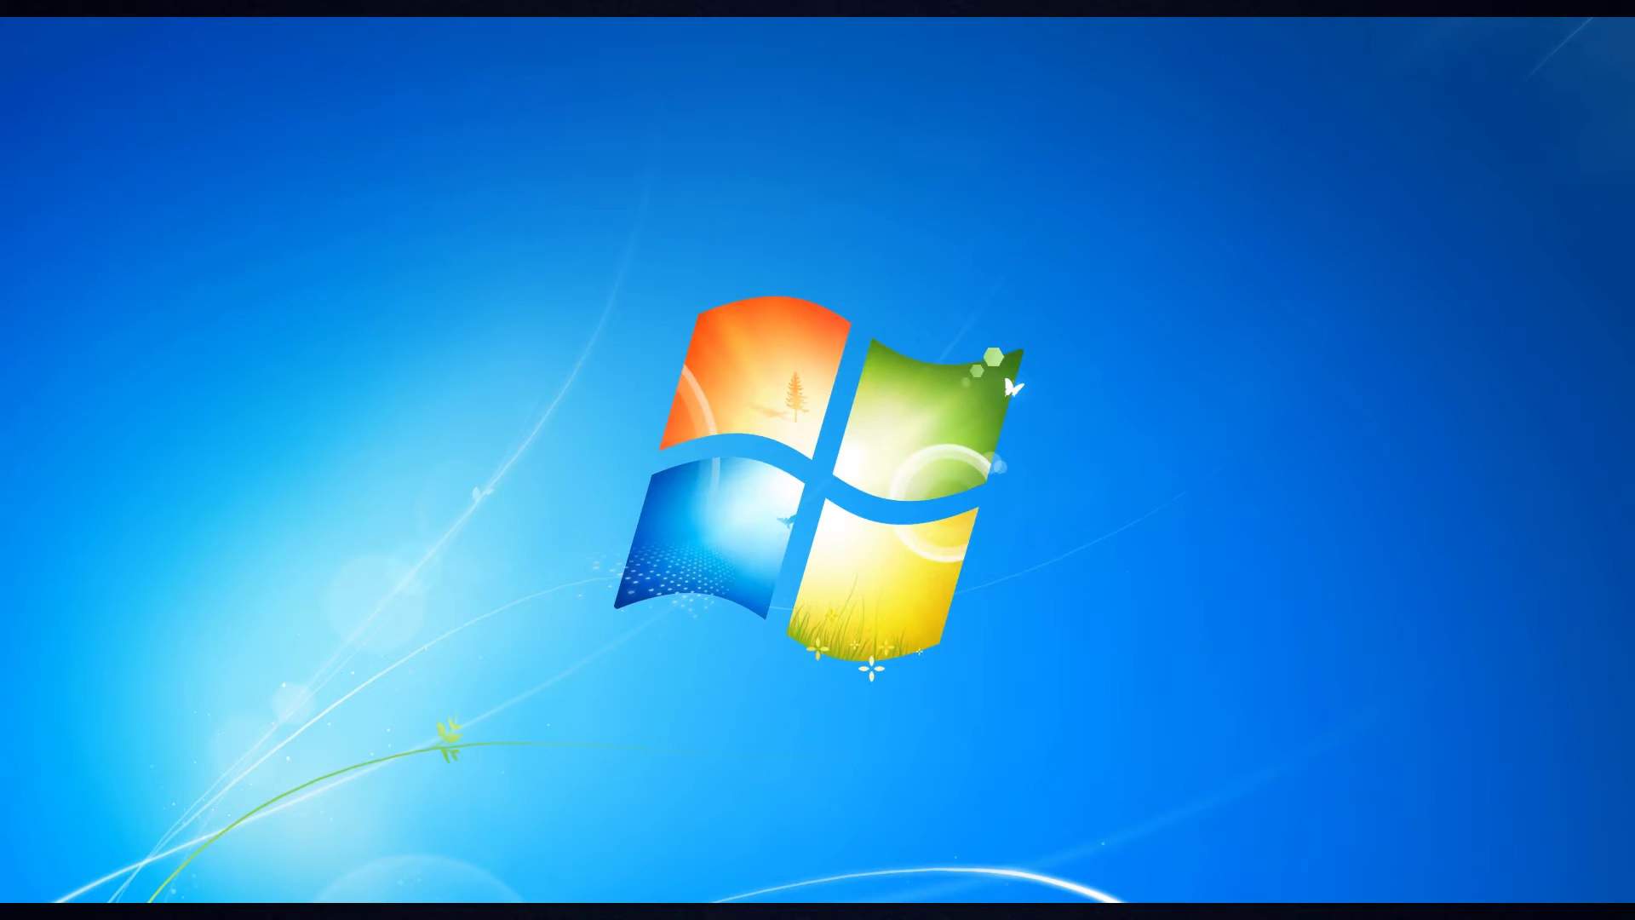
- Restore Maya, show the grid, and run the pasted OBJ Sequence Importer Python script
click(420, 866)
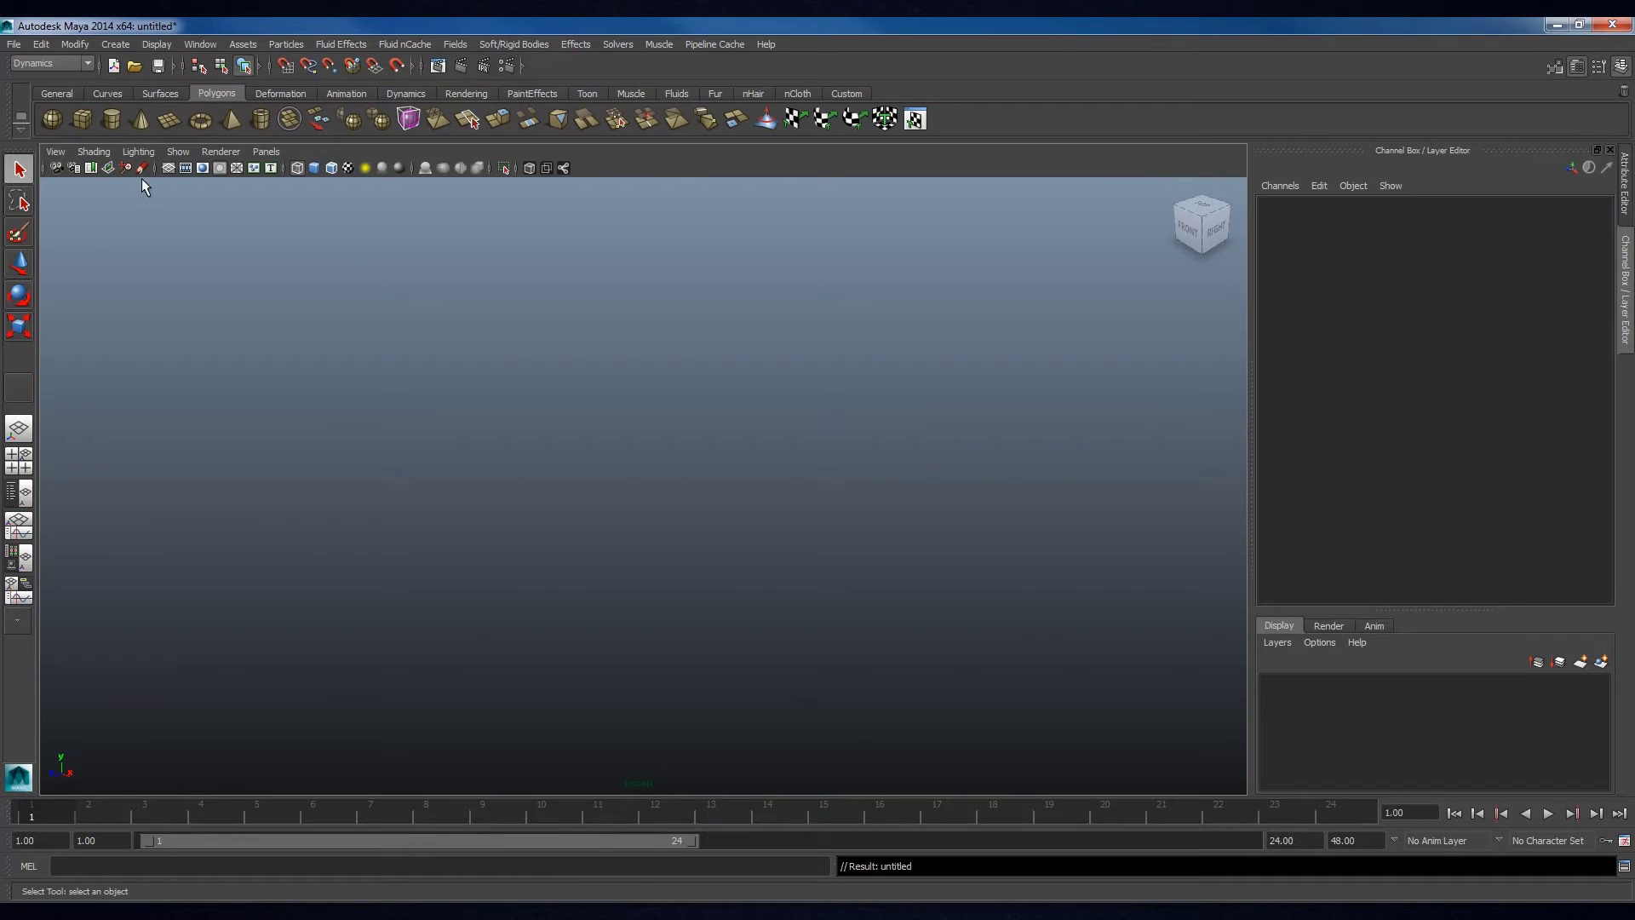
click(169, 166)
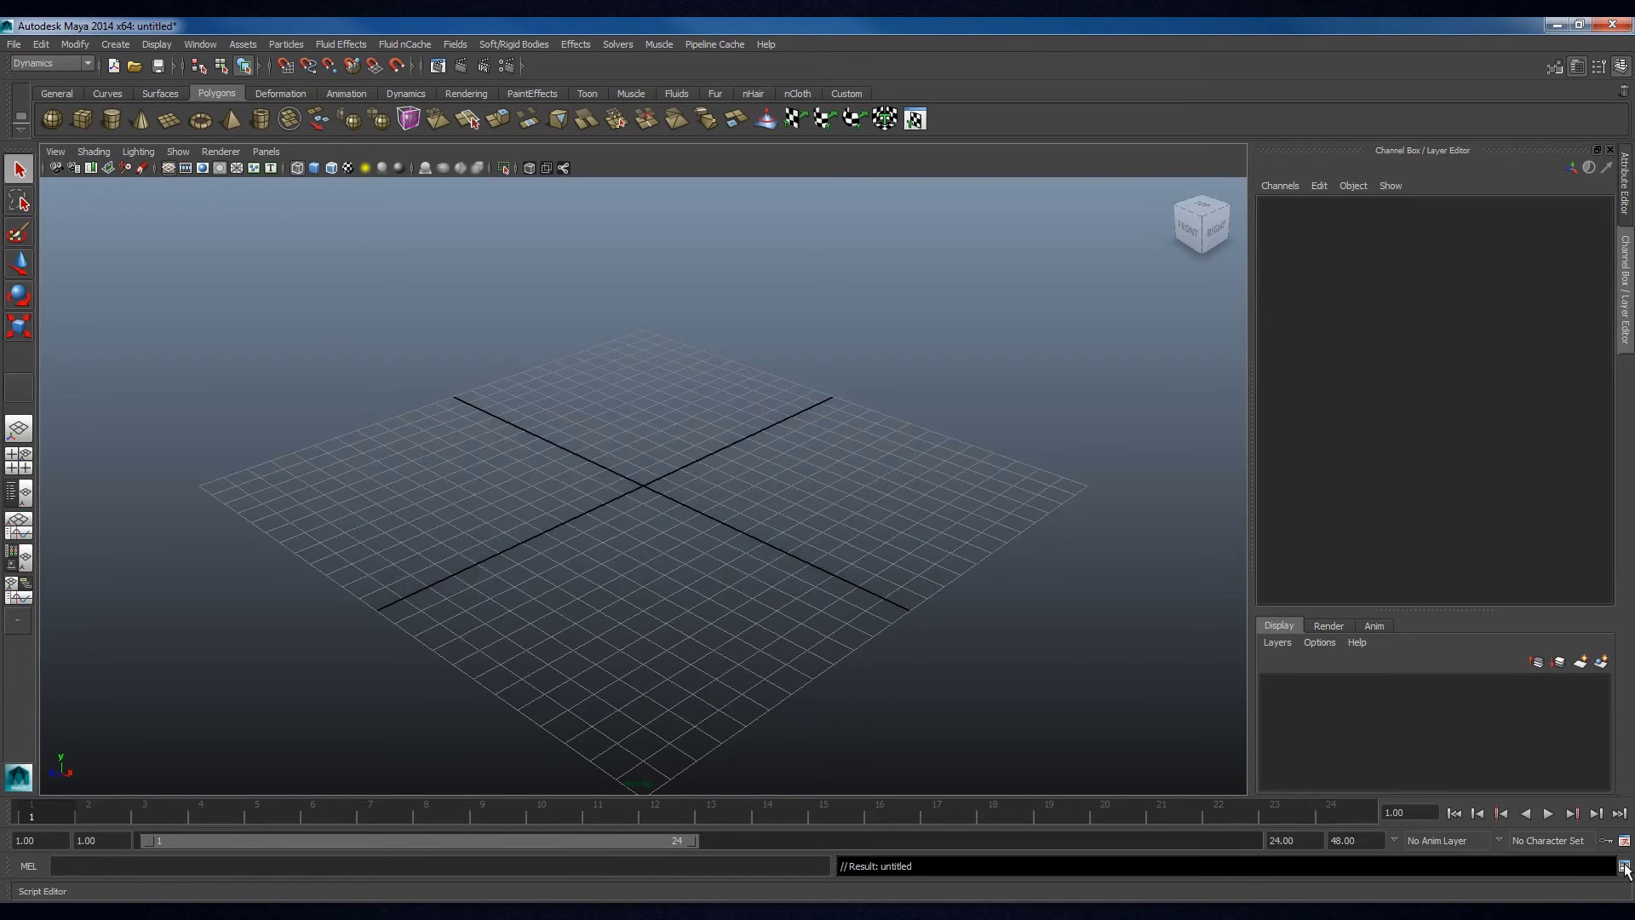
click(1624, 866)
key(ctrl+v)
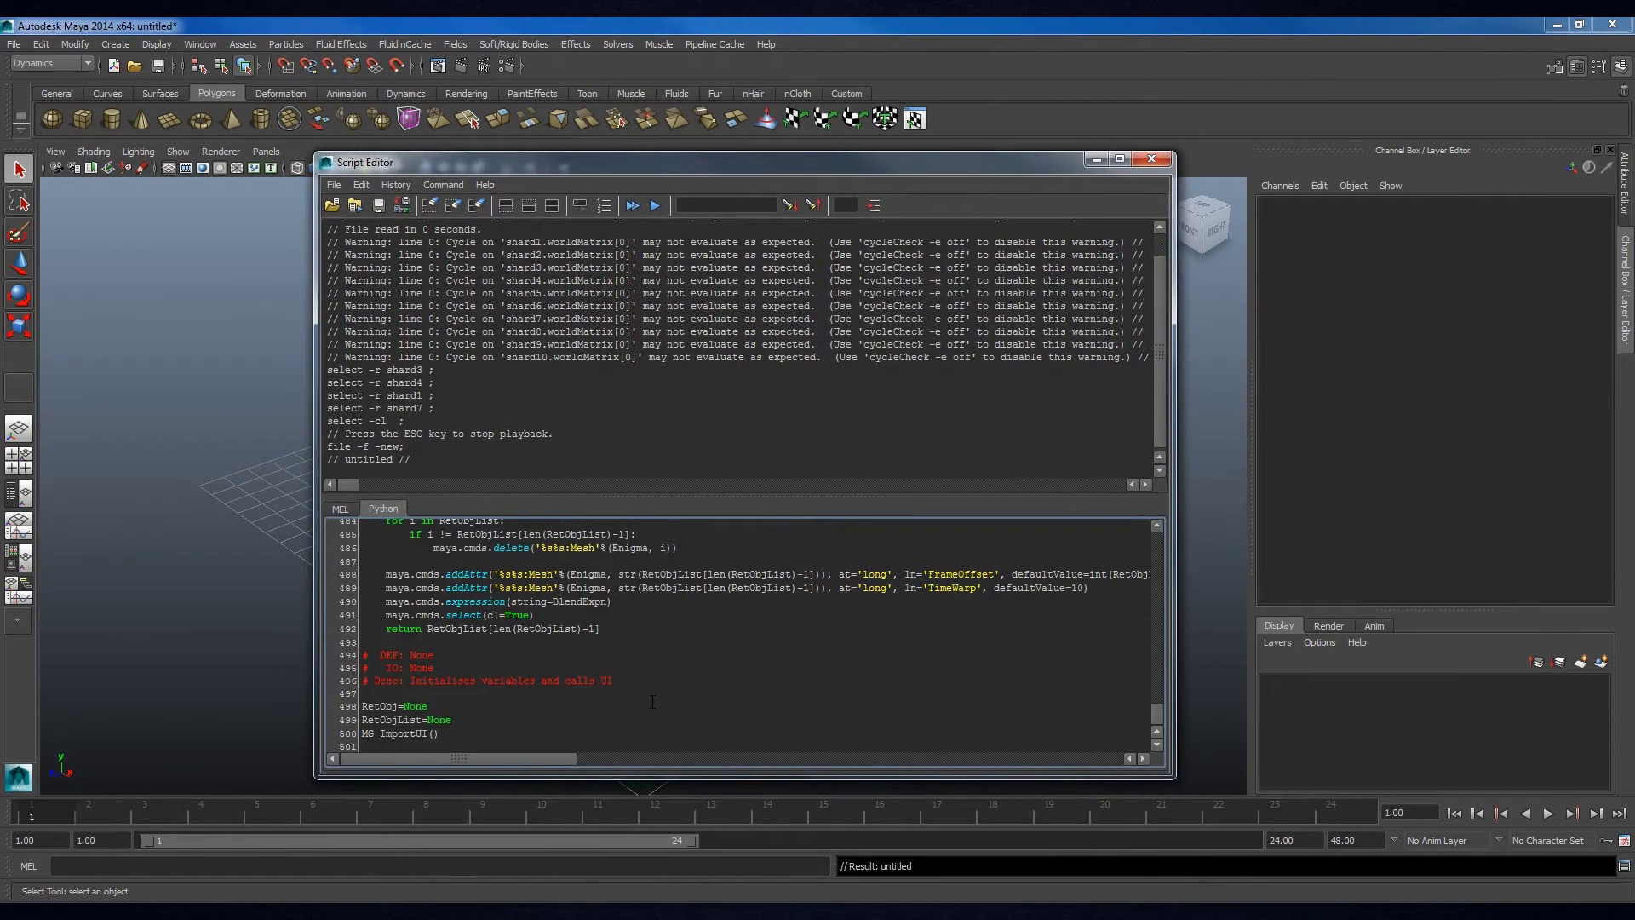
key(ctrl+a)
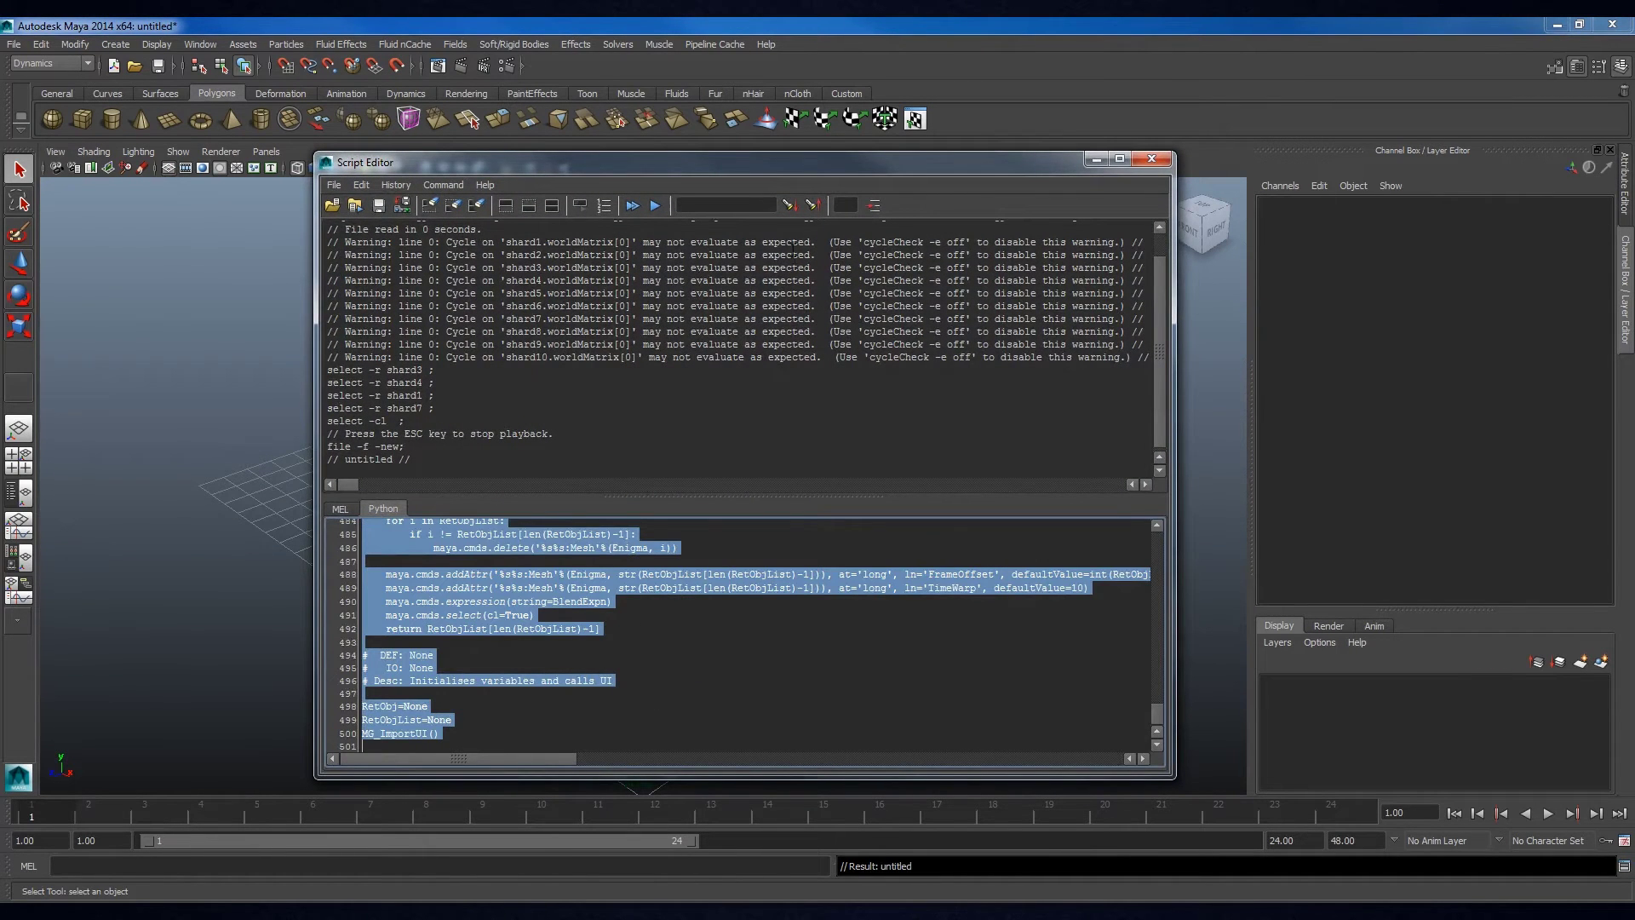
click(634, 206)
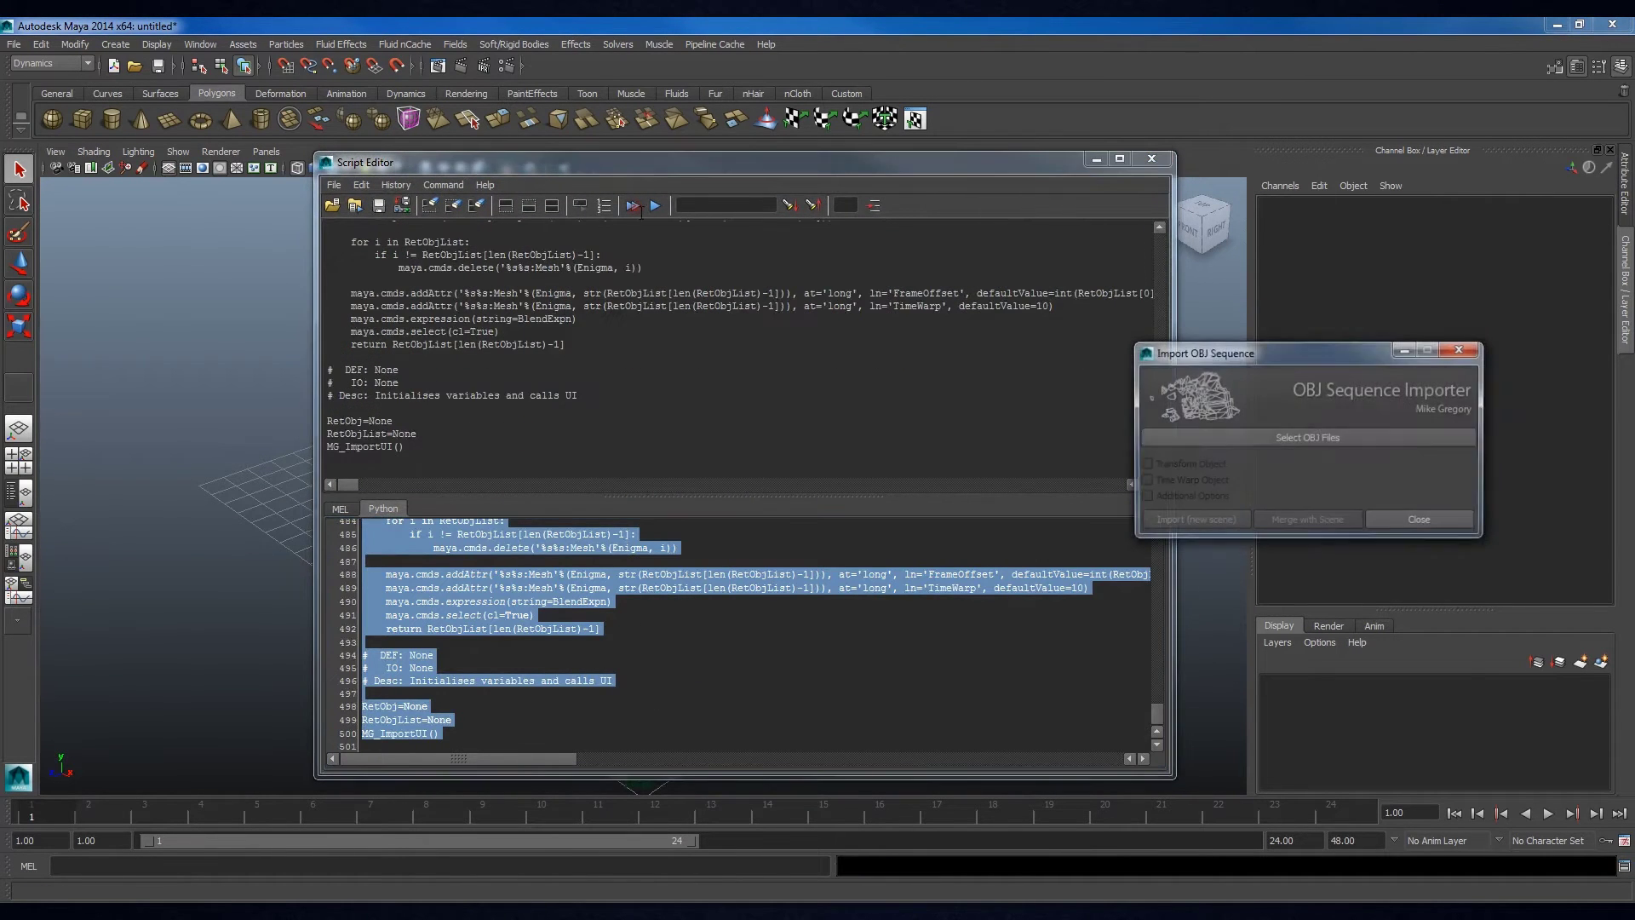
- Hide the Script Editor, reposition the importer window, and open its Select OBJ Files browser
click(1099, 159)
drag(1243, 358, 1180, 372)
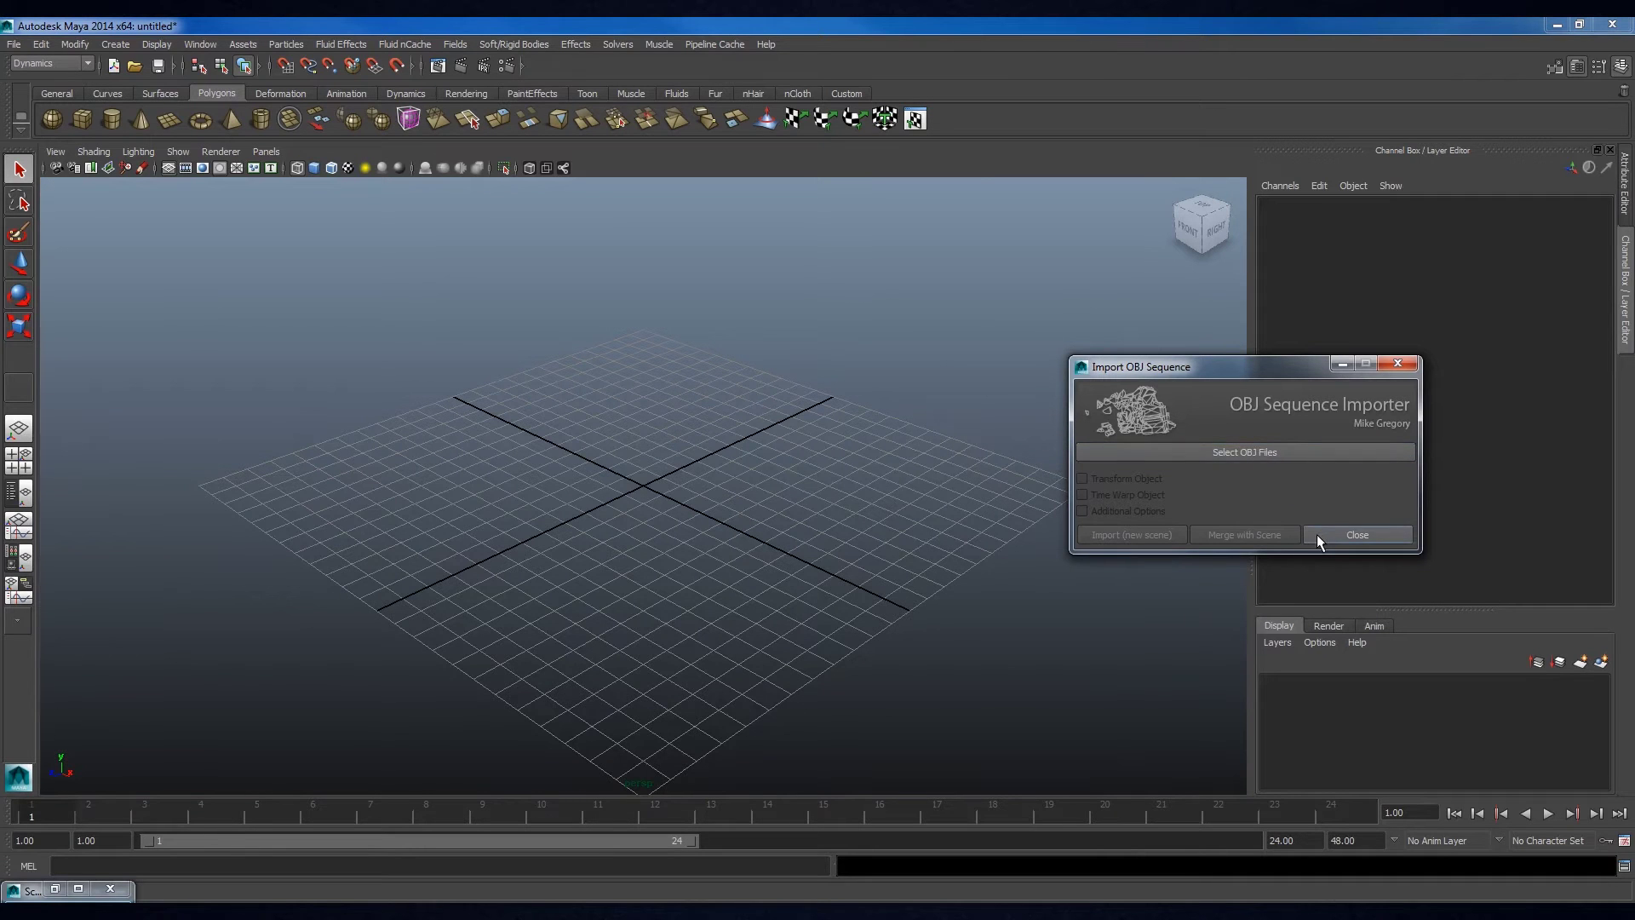
click(1270, 456)
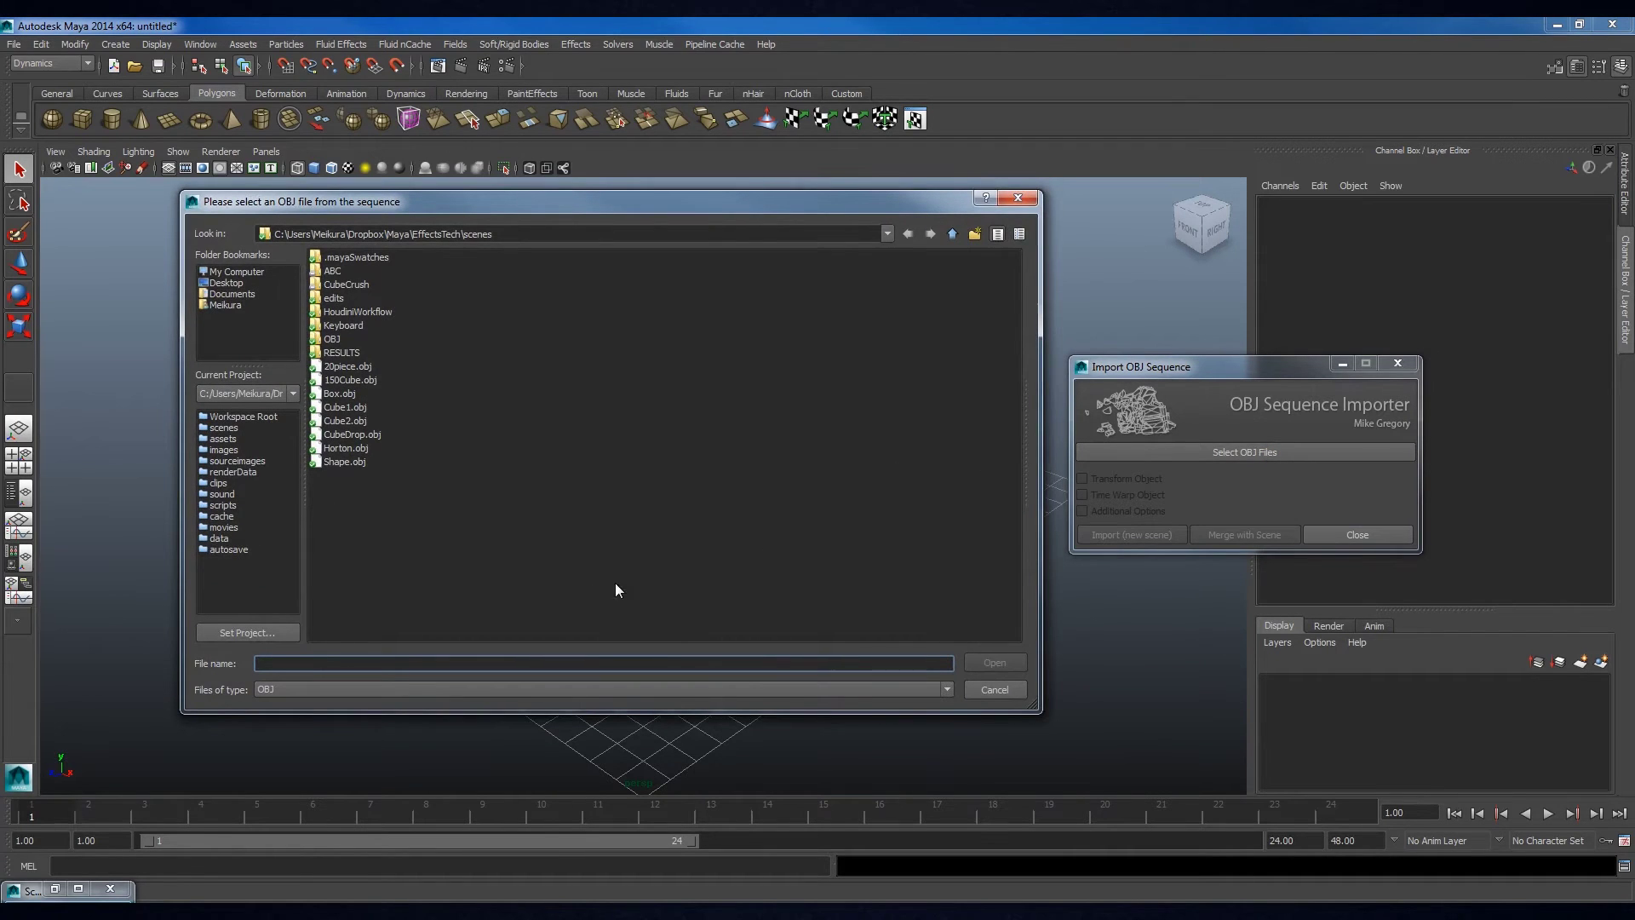
- In the HoudiniWorkflow folder, load the Result_*.obj sequence, frames 1 to 75
double_click(364, 312)
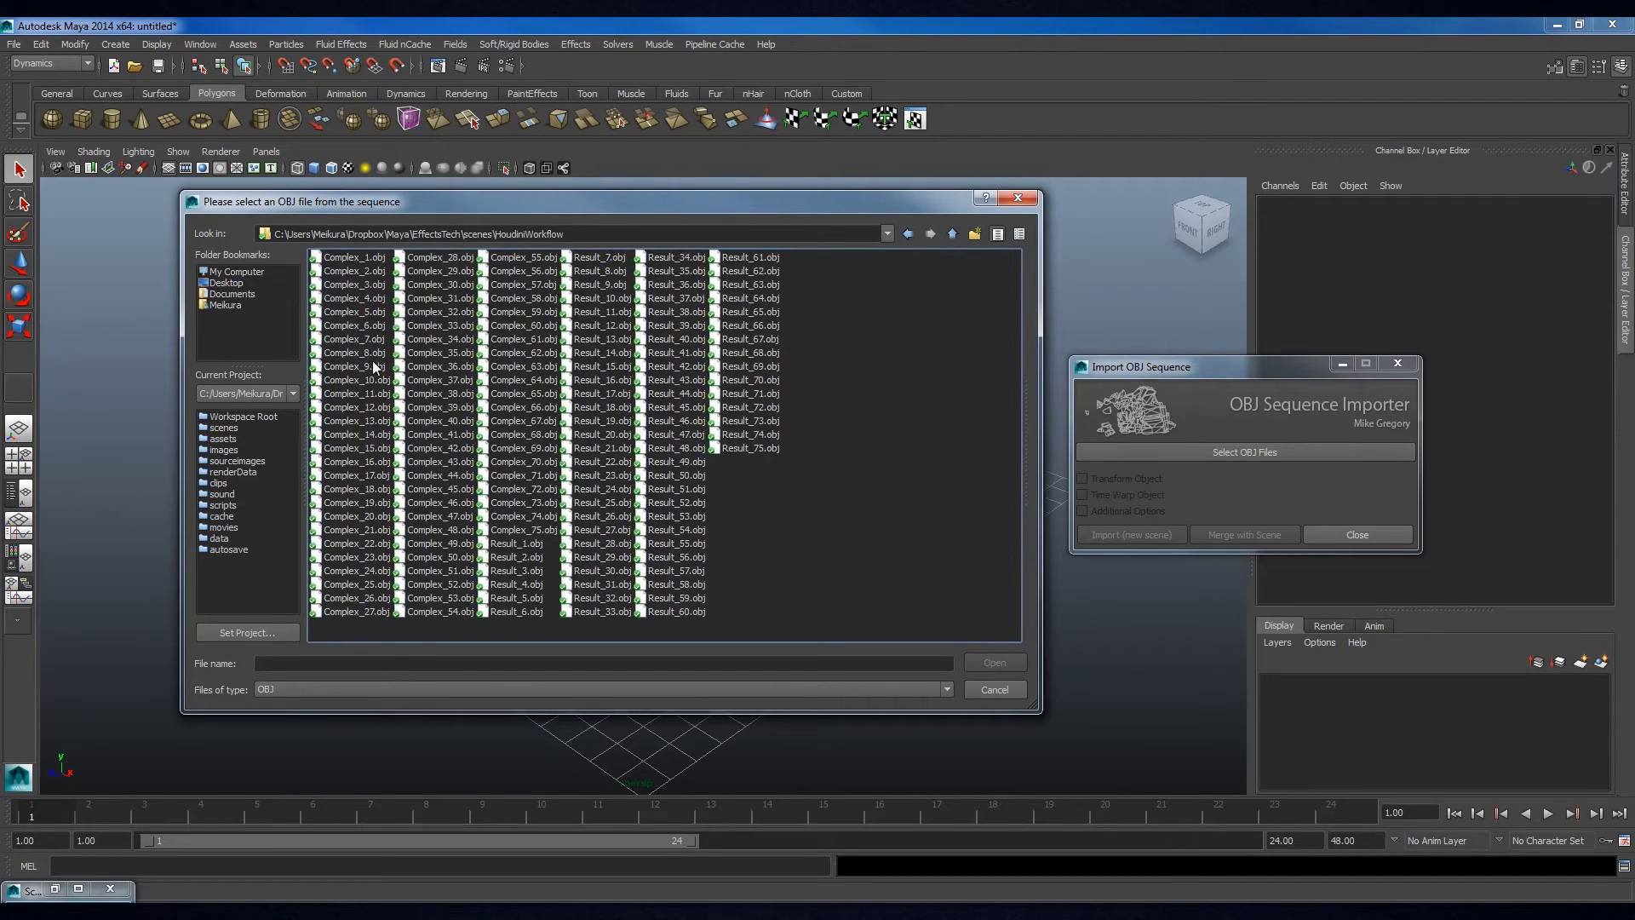
click(368, 419)
click(609, 420)
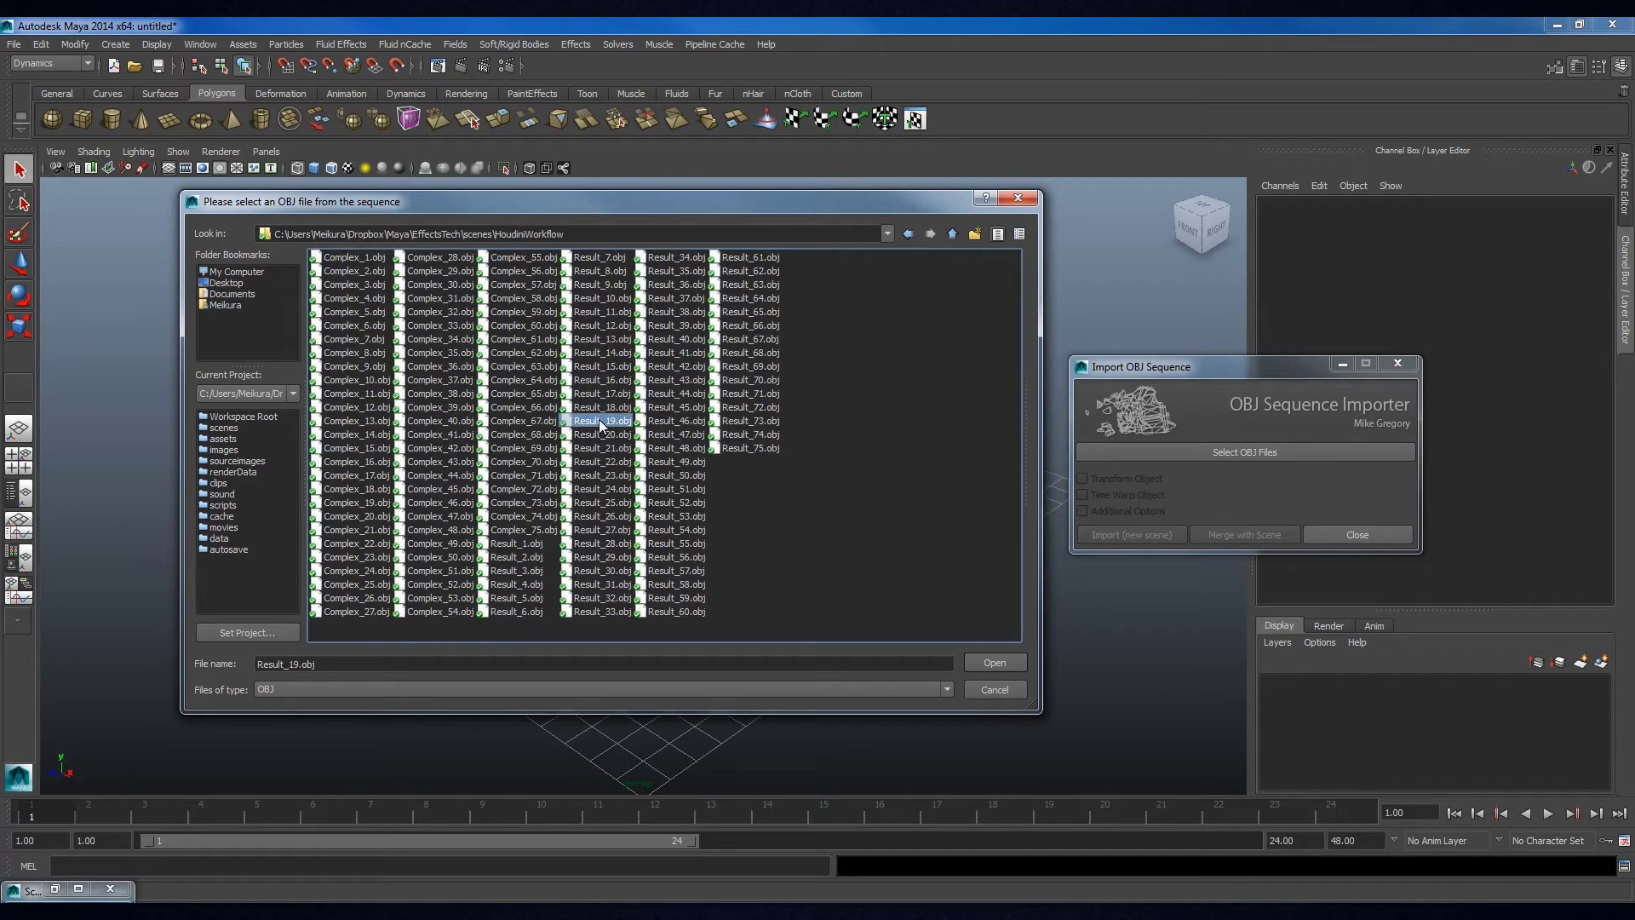
click(696, 423)
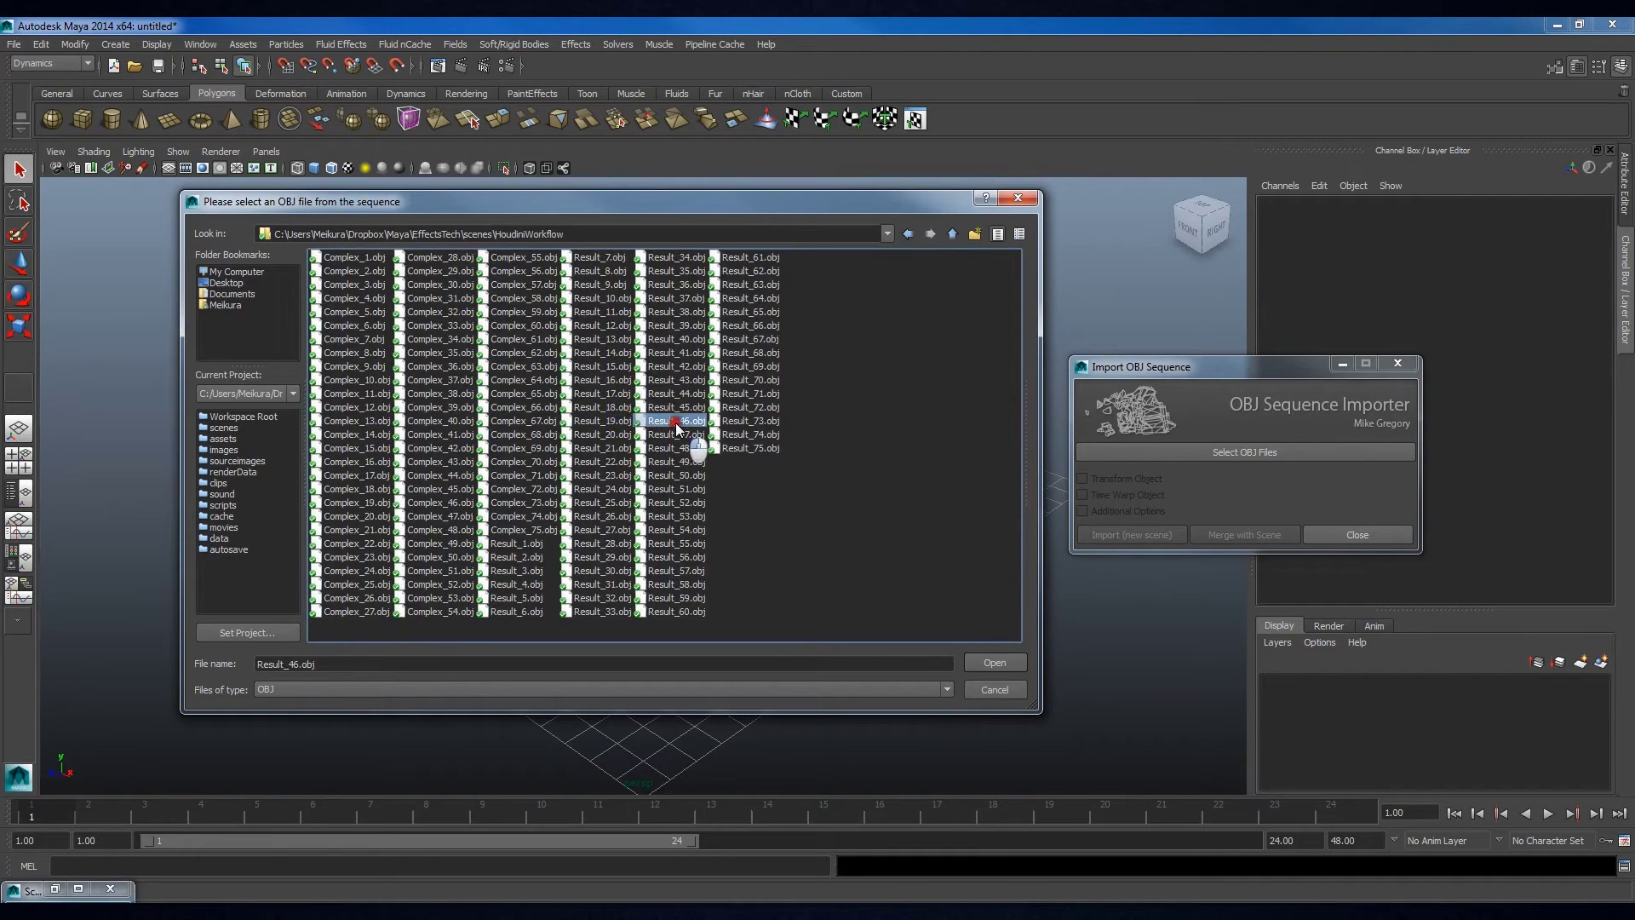
click(748, 400)
click(748, 339)
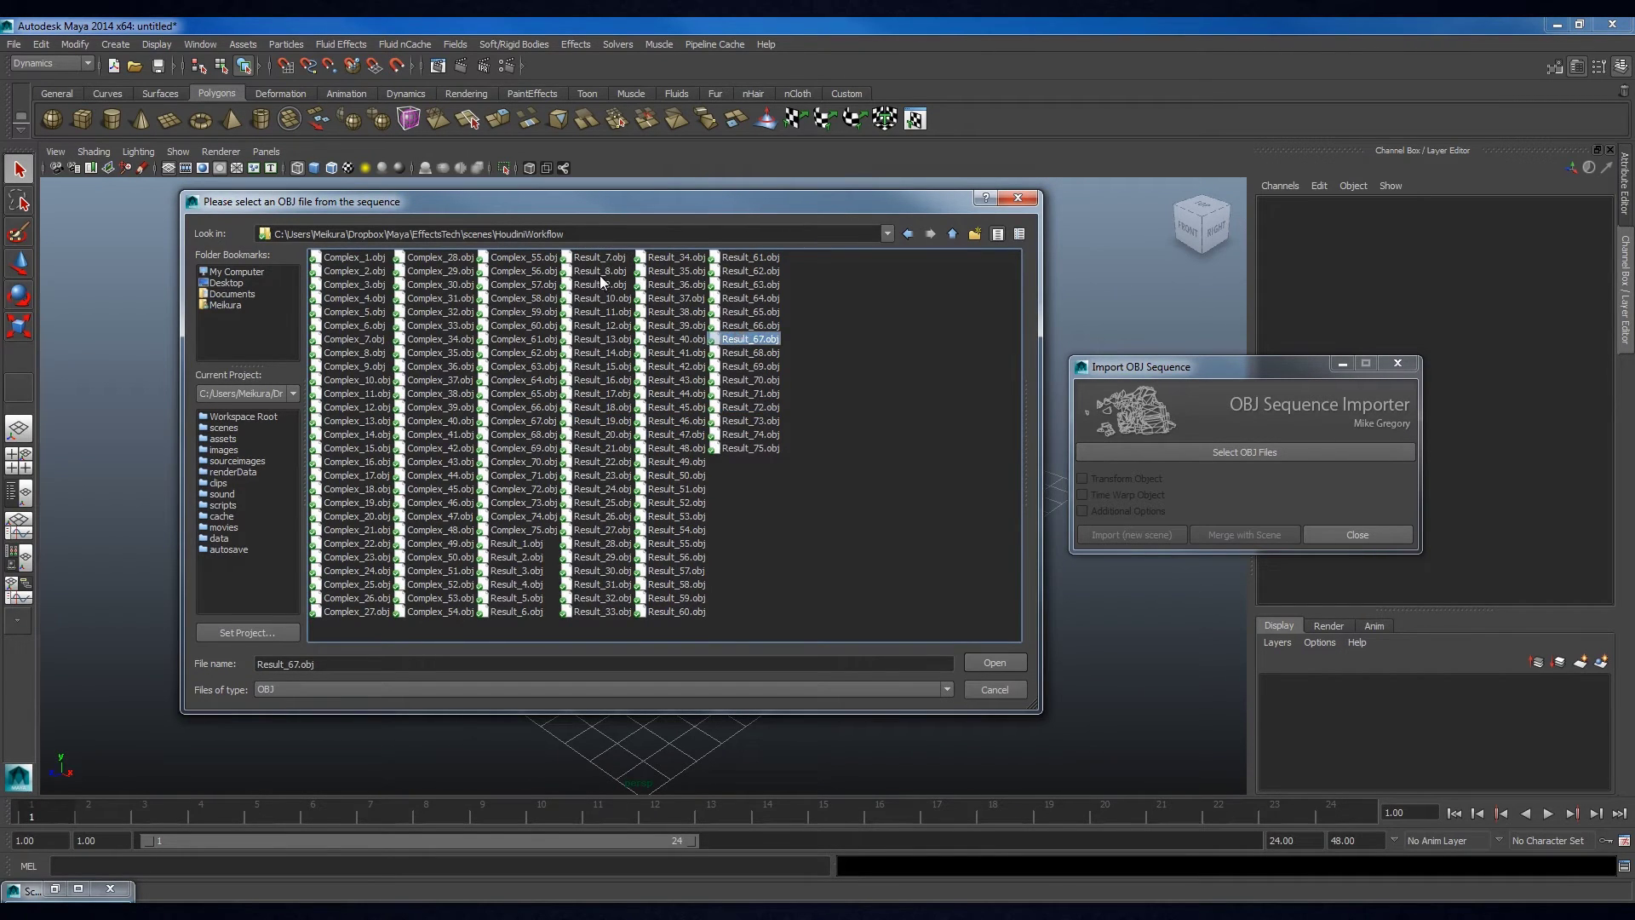
double_click(682, 409)
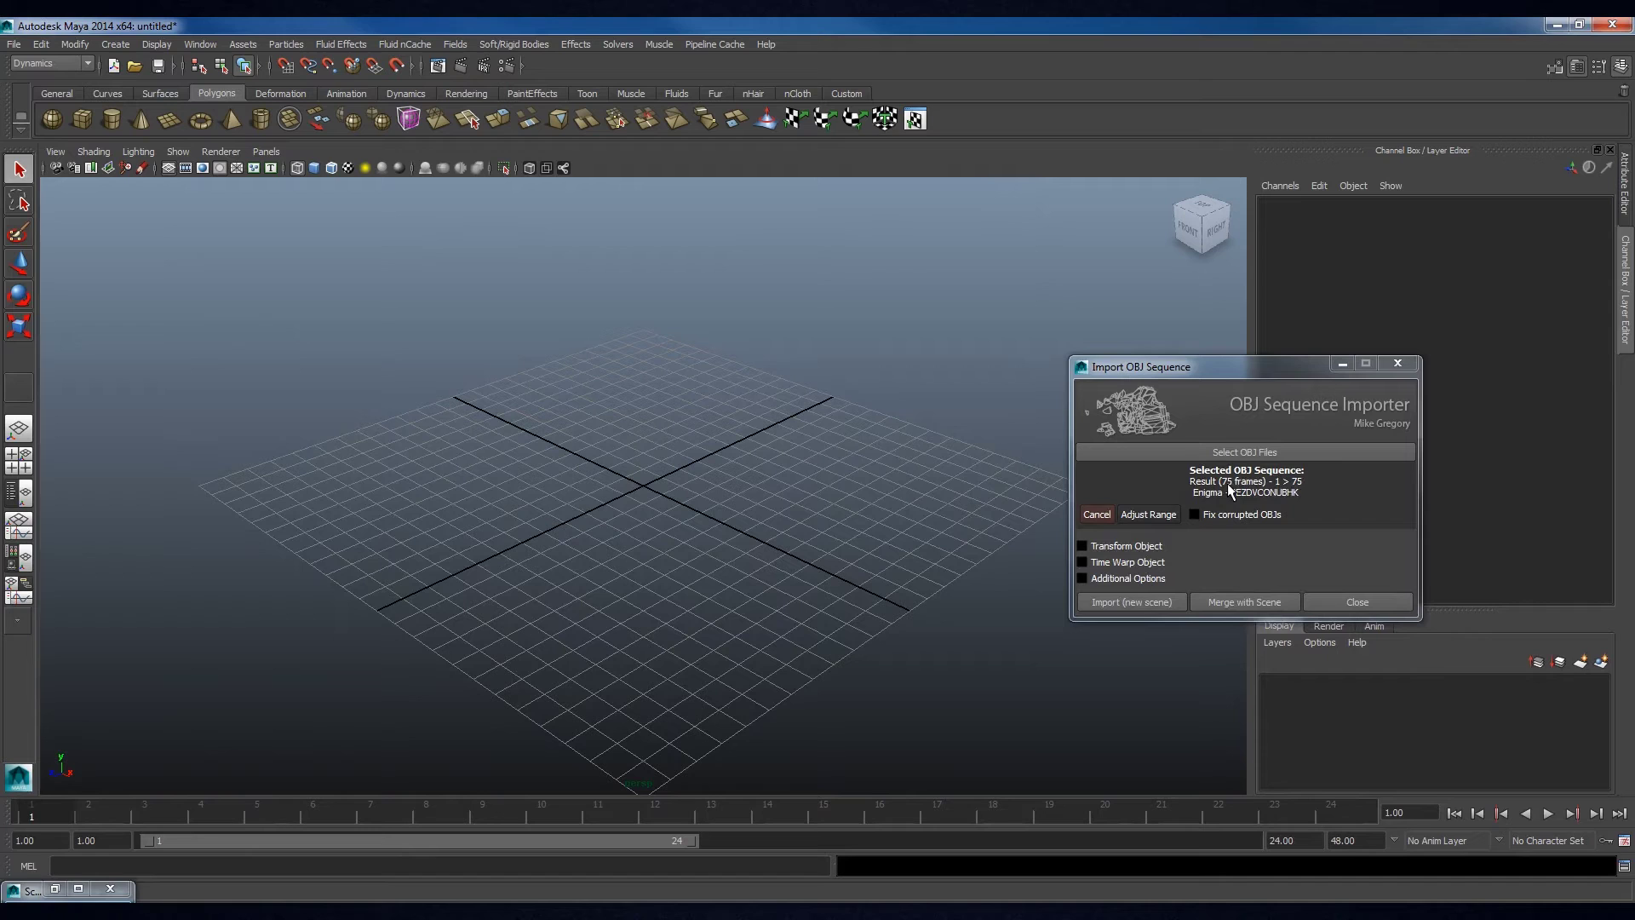
click(1152, 516)
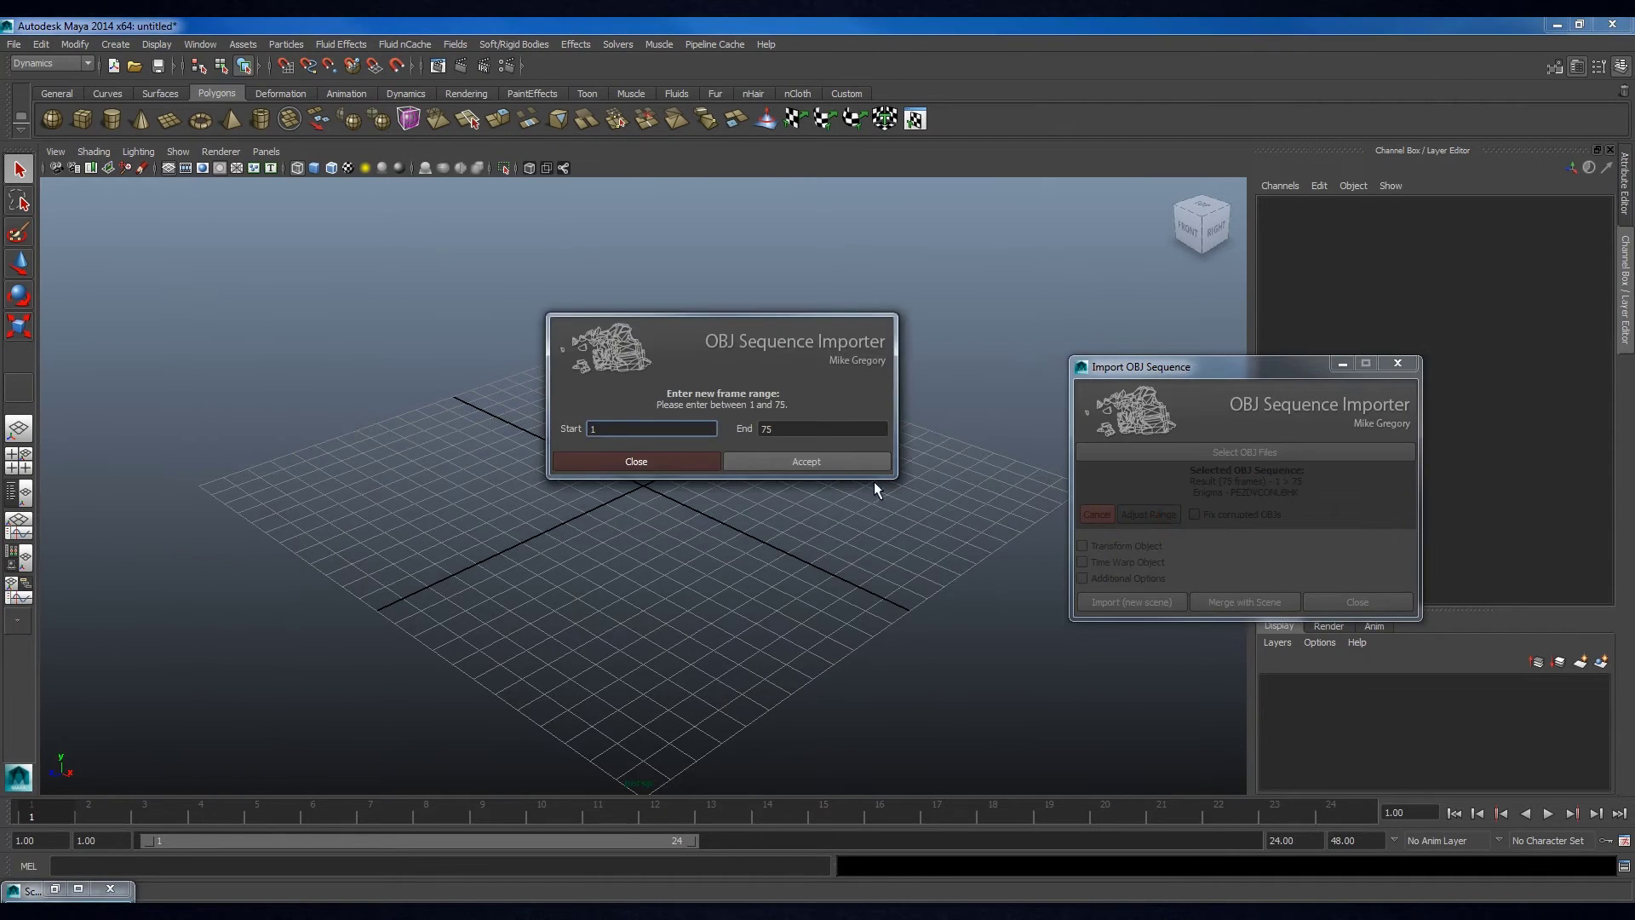
click(550, 430)
text(20)
key(Tab)
text(30)
key(BackSpace)
key(BackSpace)
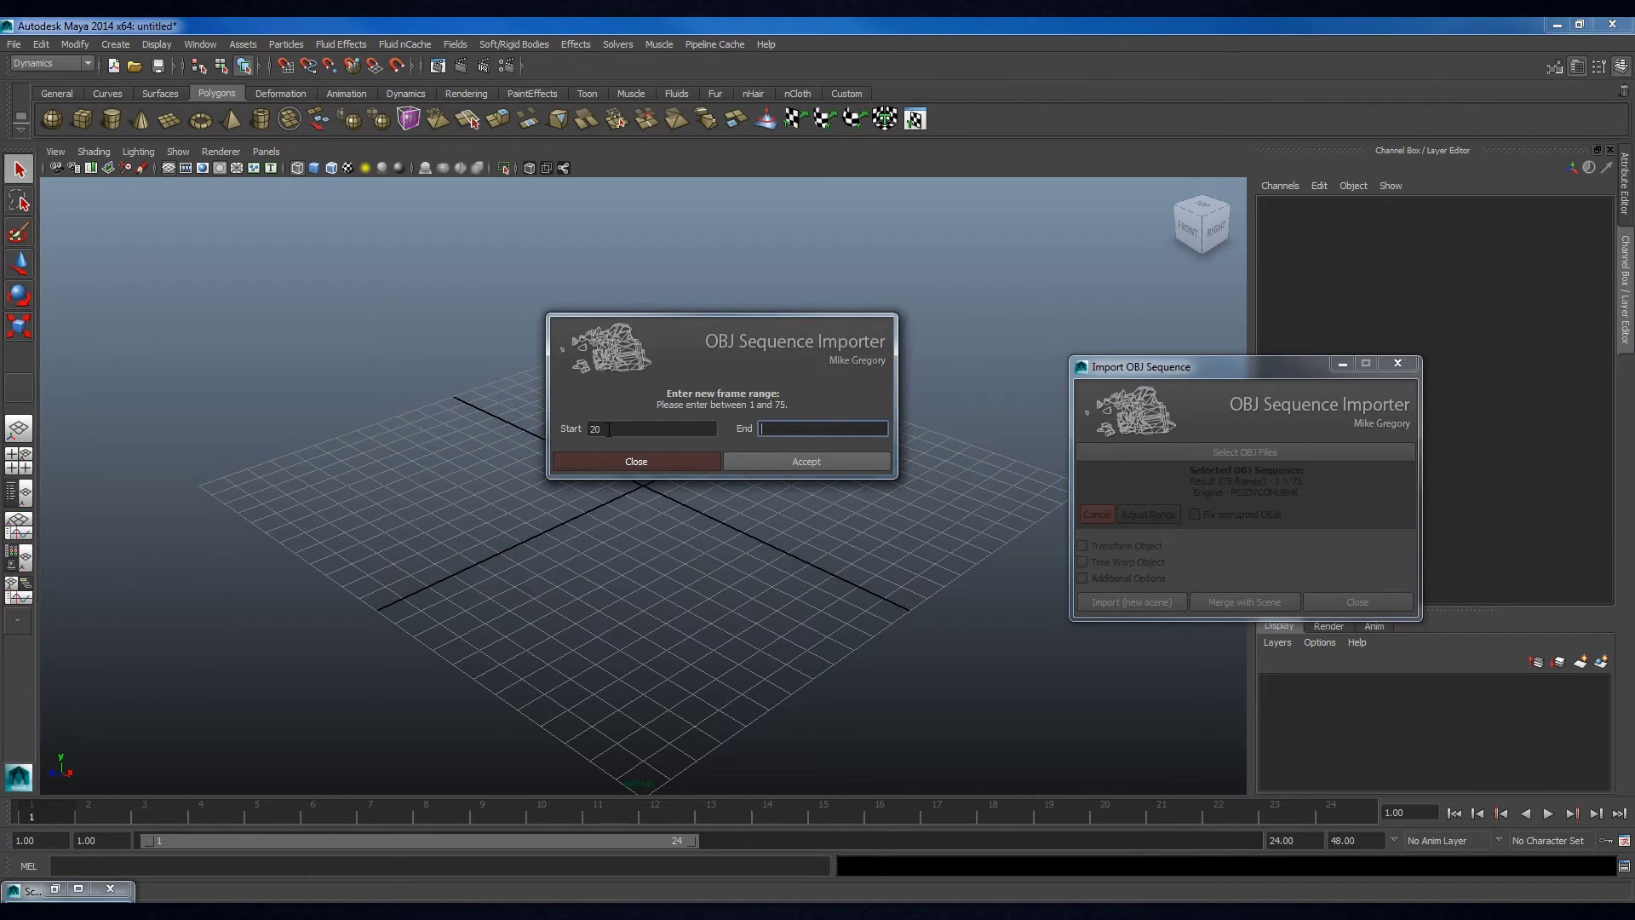
text(40)
click(795, 465)
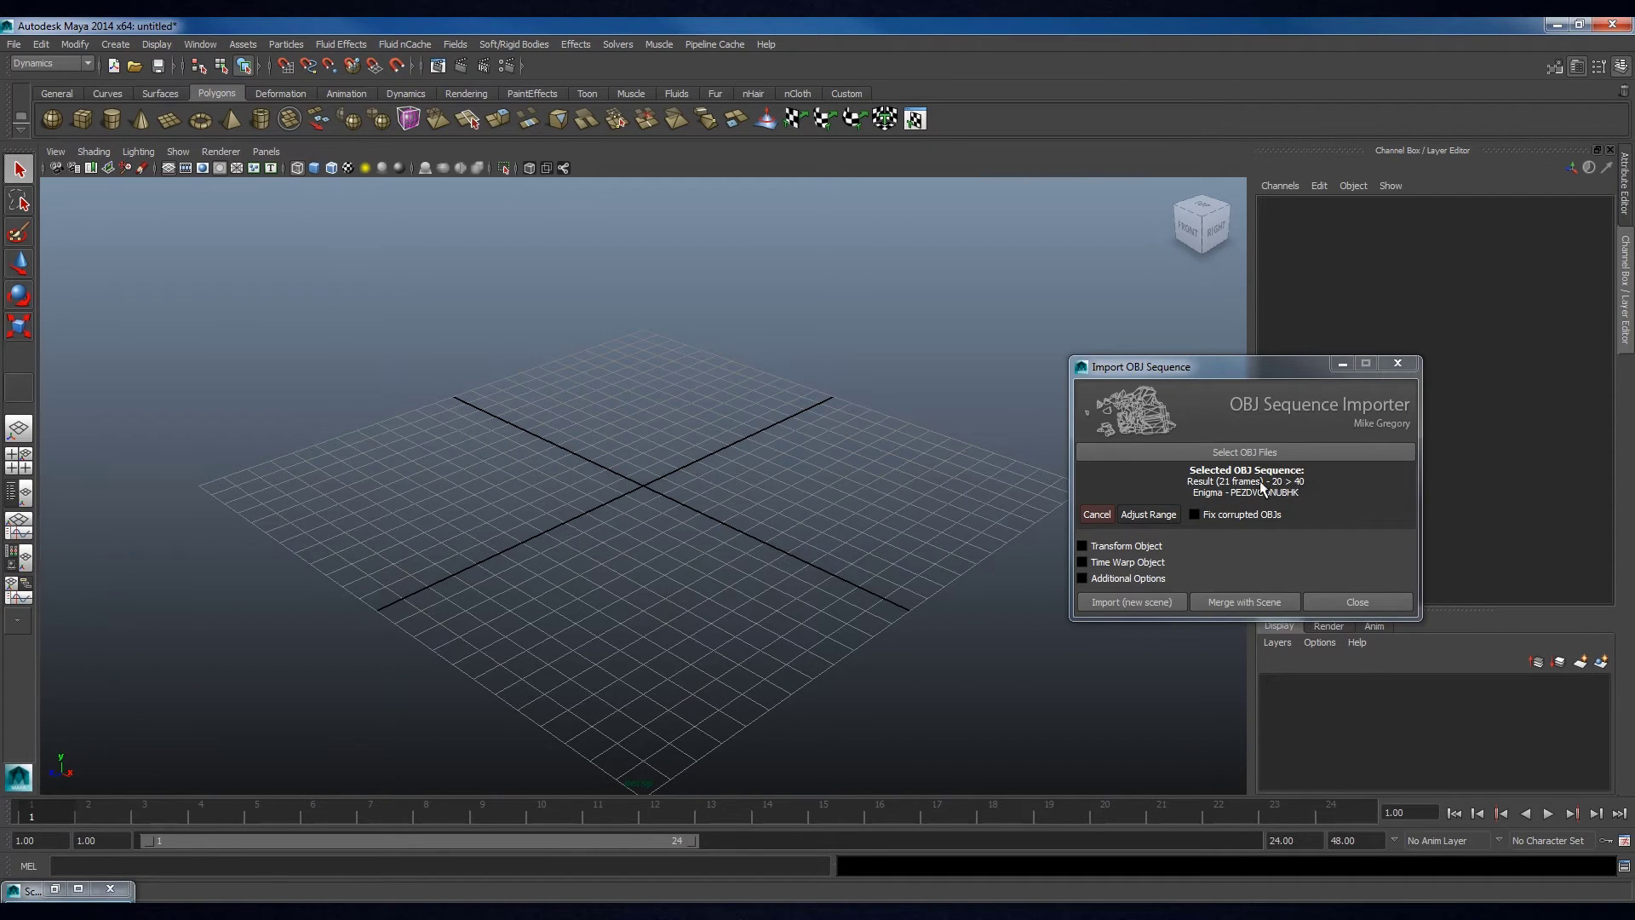
click(1148, 511)
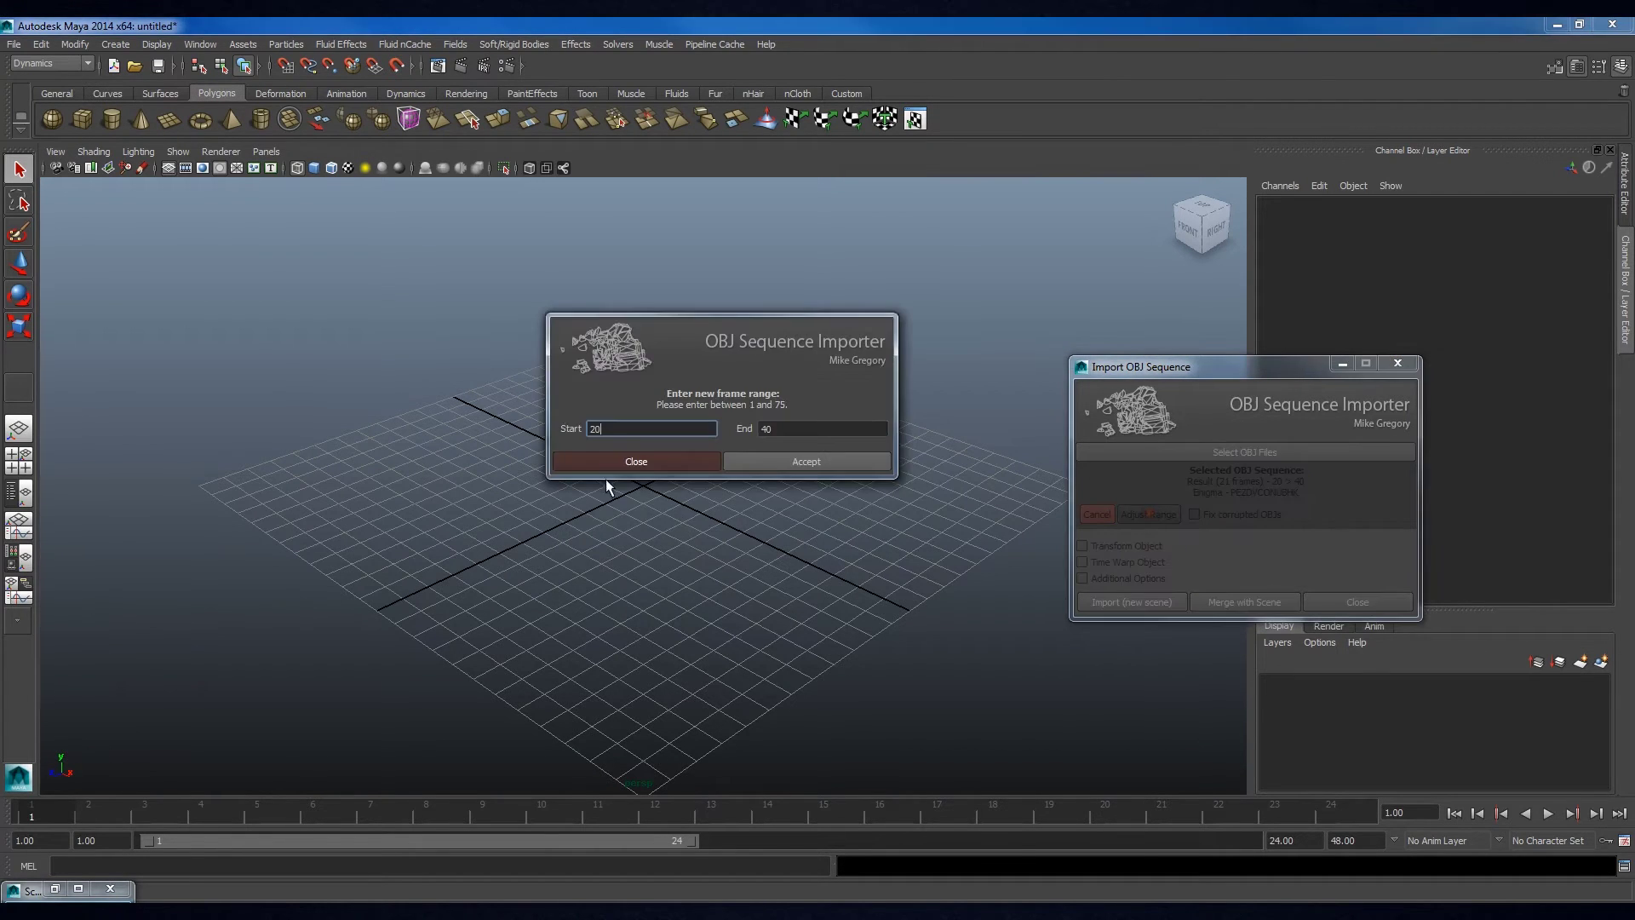
double_click(596, 429)
text(1)
key(Tab)
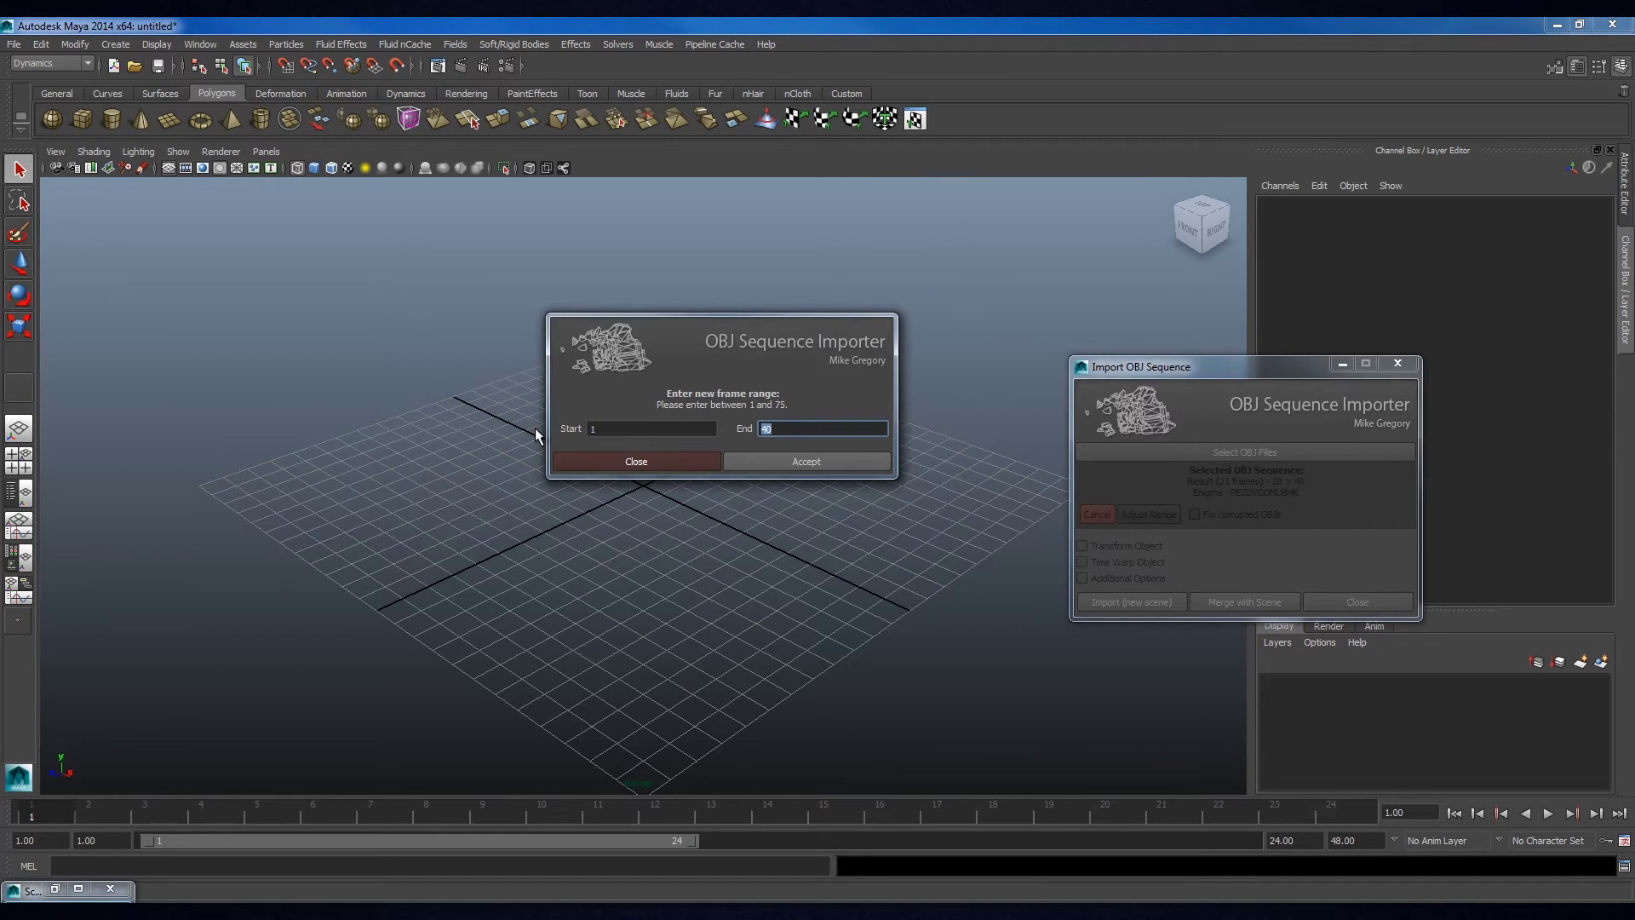
text(75)
click(804, 461)
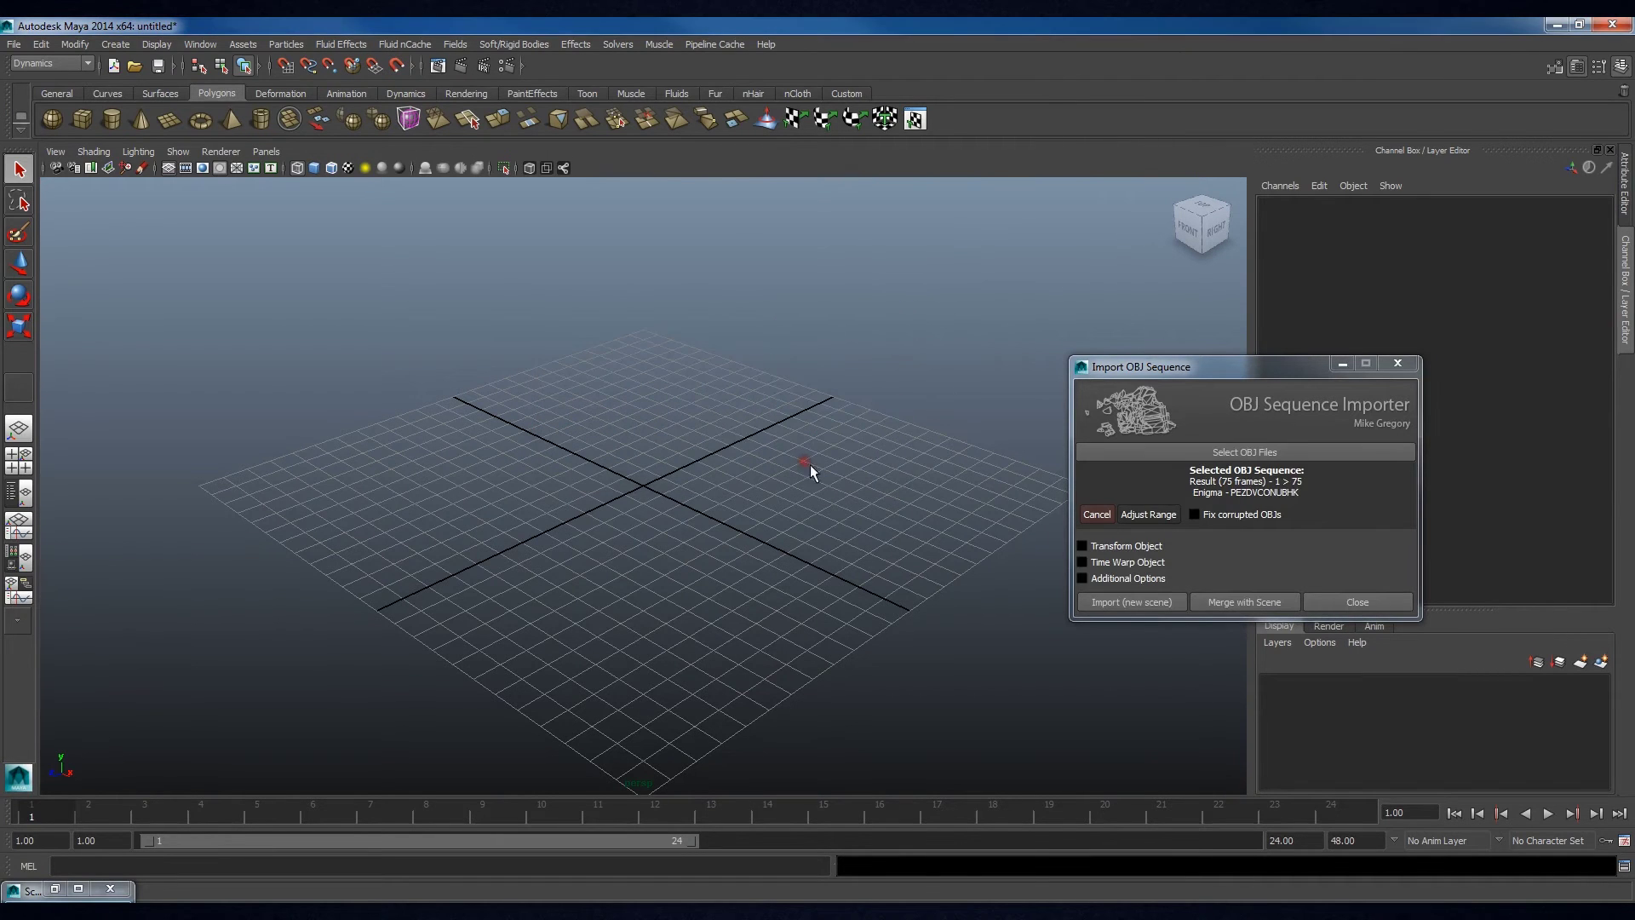
drag(1214, 375, 1203, 337)
- Leave Transform Object off and enable Time Warp Object, showing the +/- Frame field at 0
click(1129, 509)
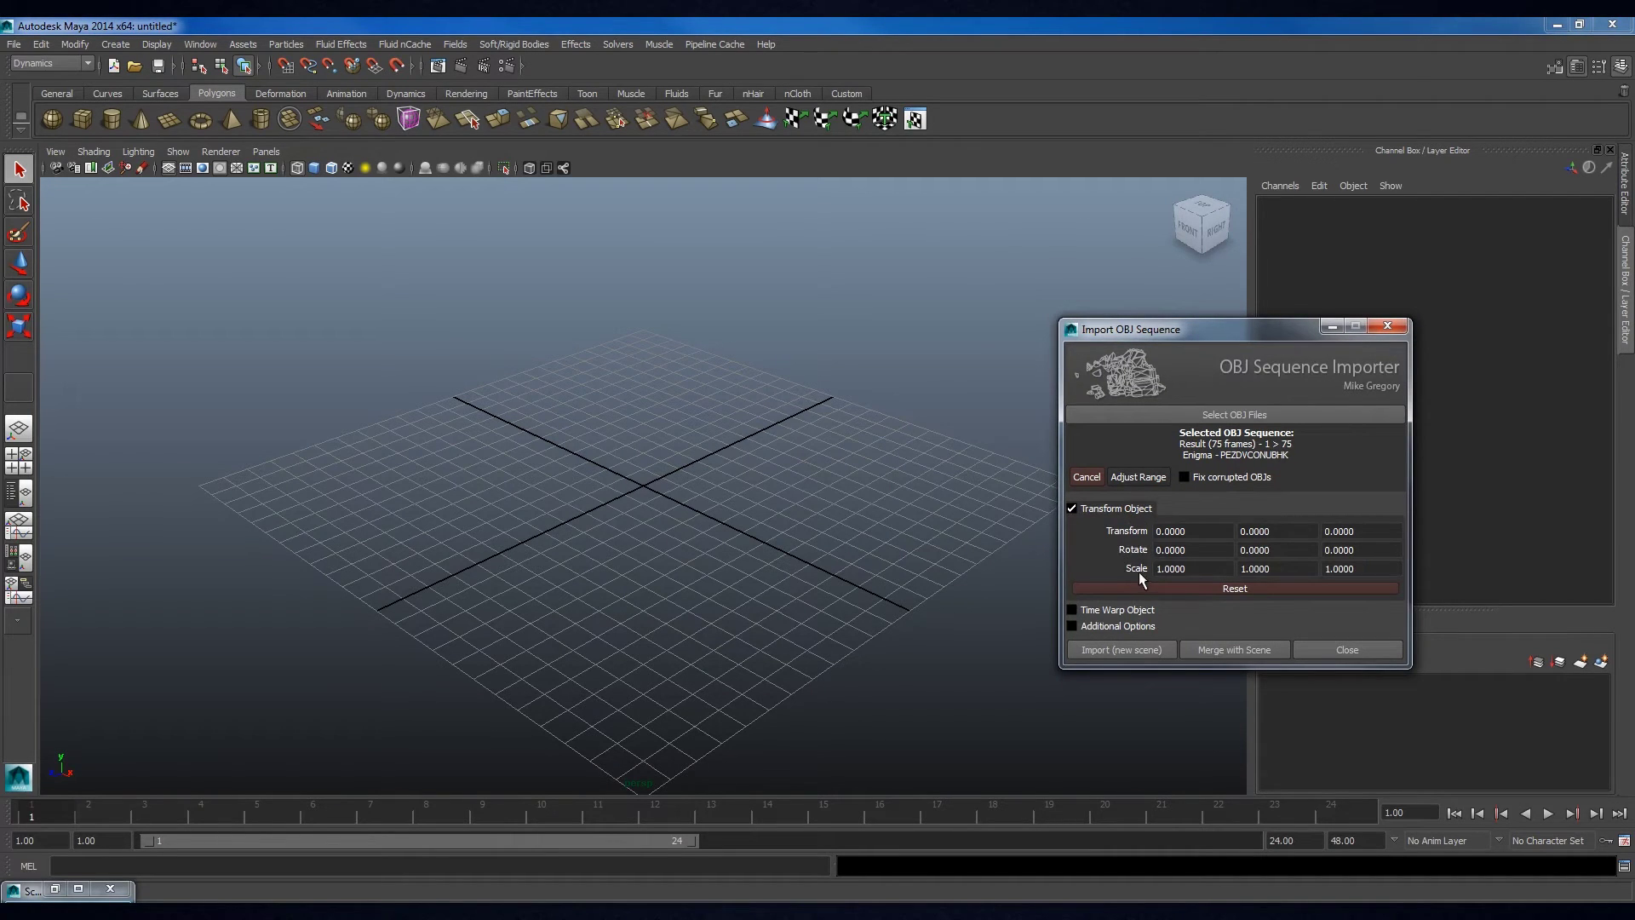
click(1106, 508)
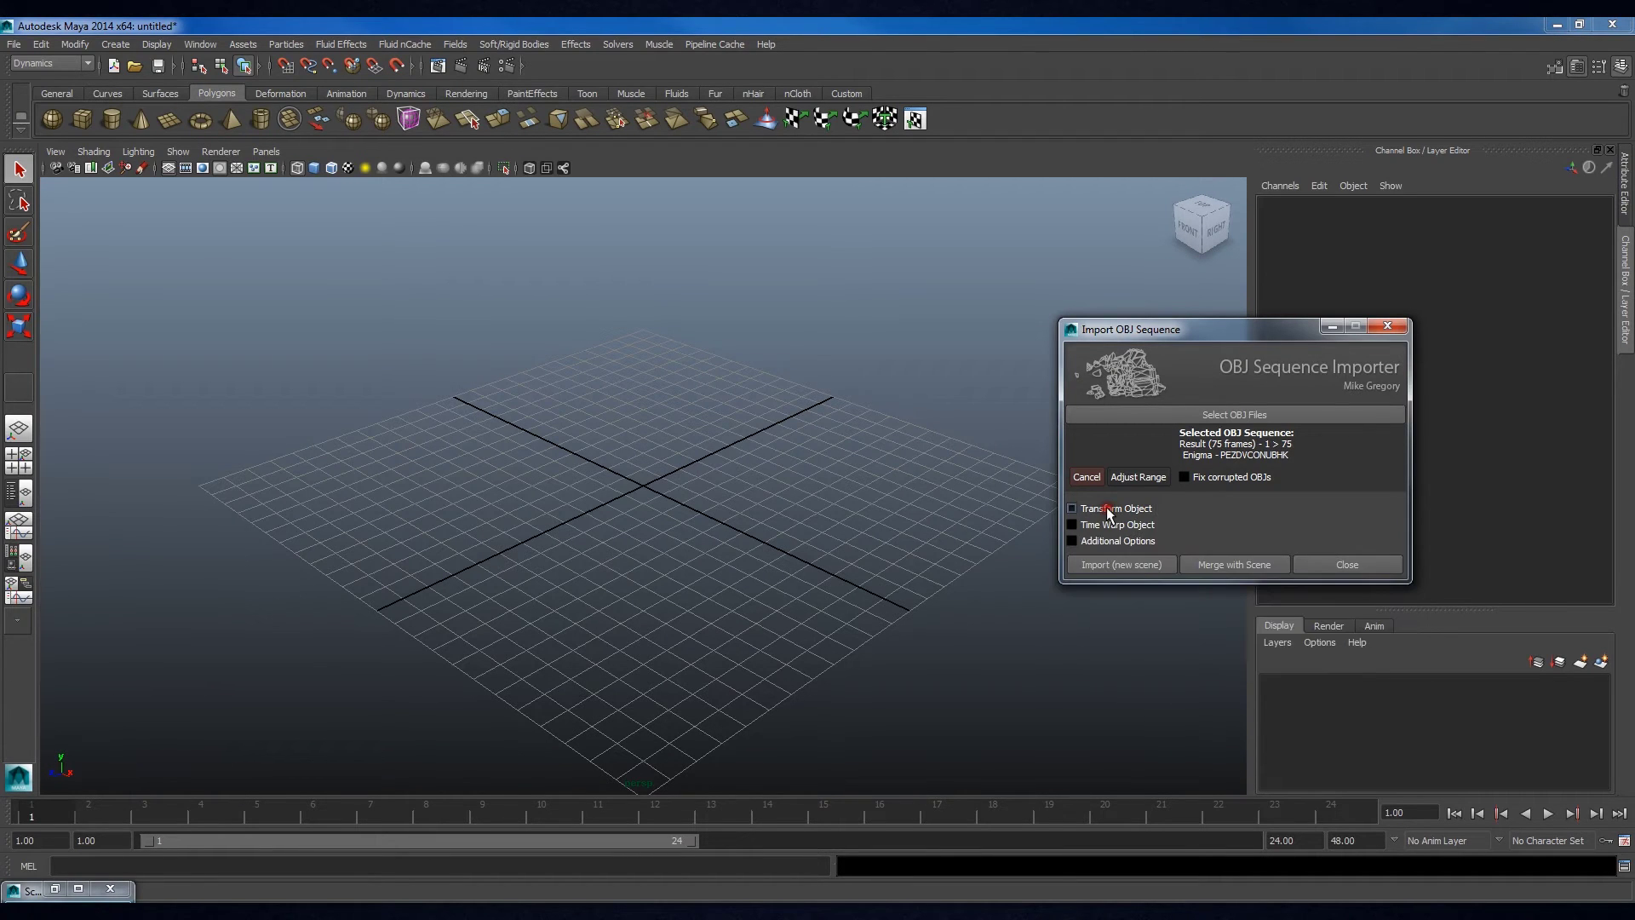
click(1108, 526)
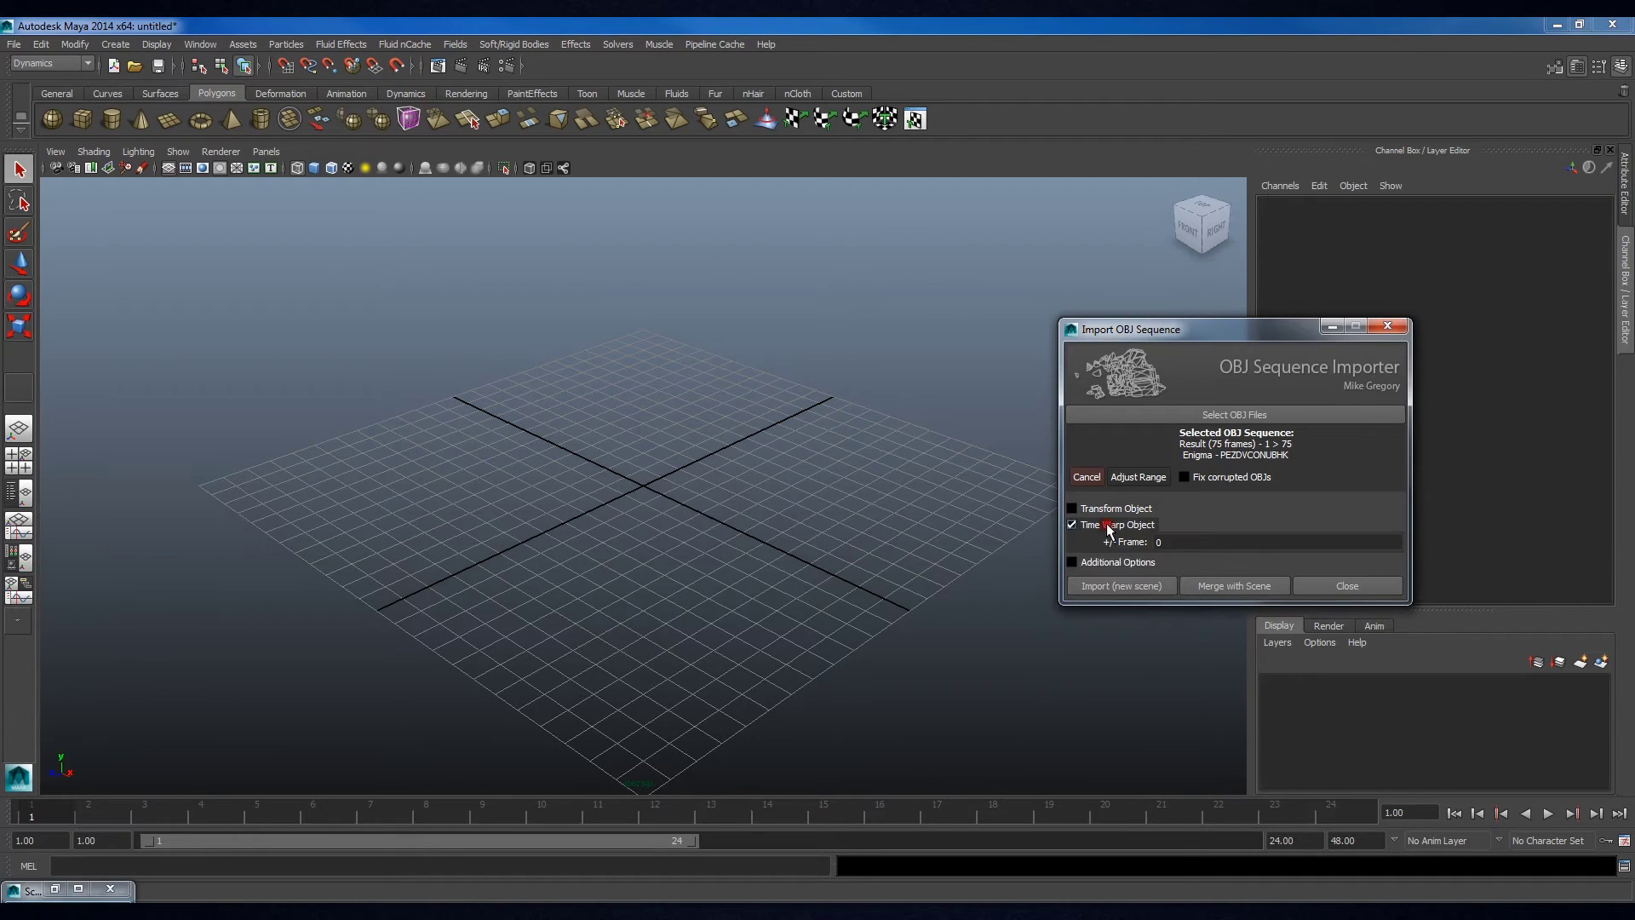
- Select the +/- Frame value, then uncheck Time Warp Object to import without offset
double_click(1182, 542)
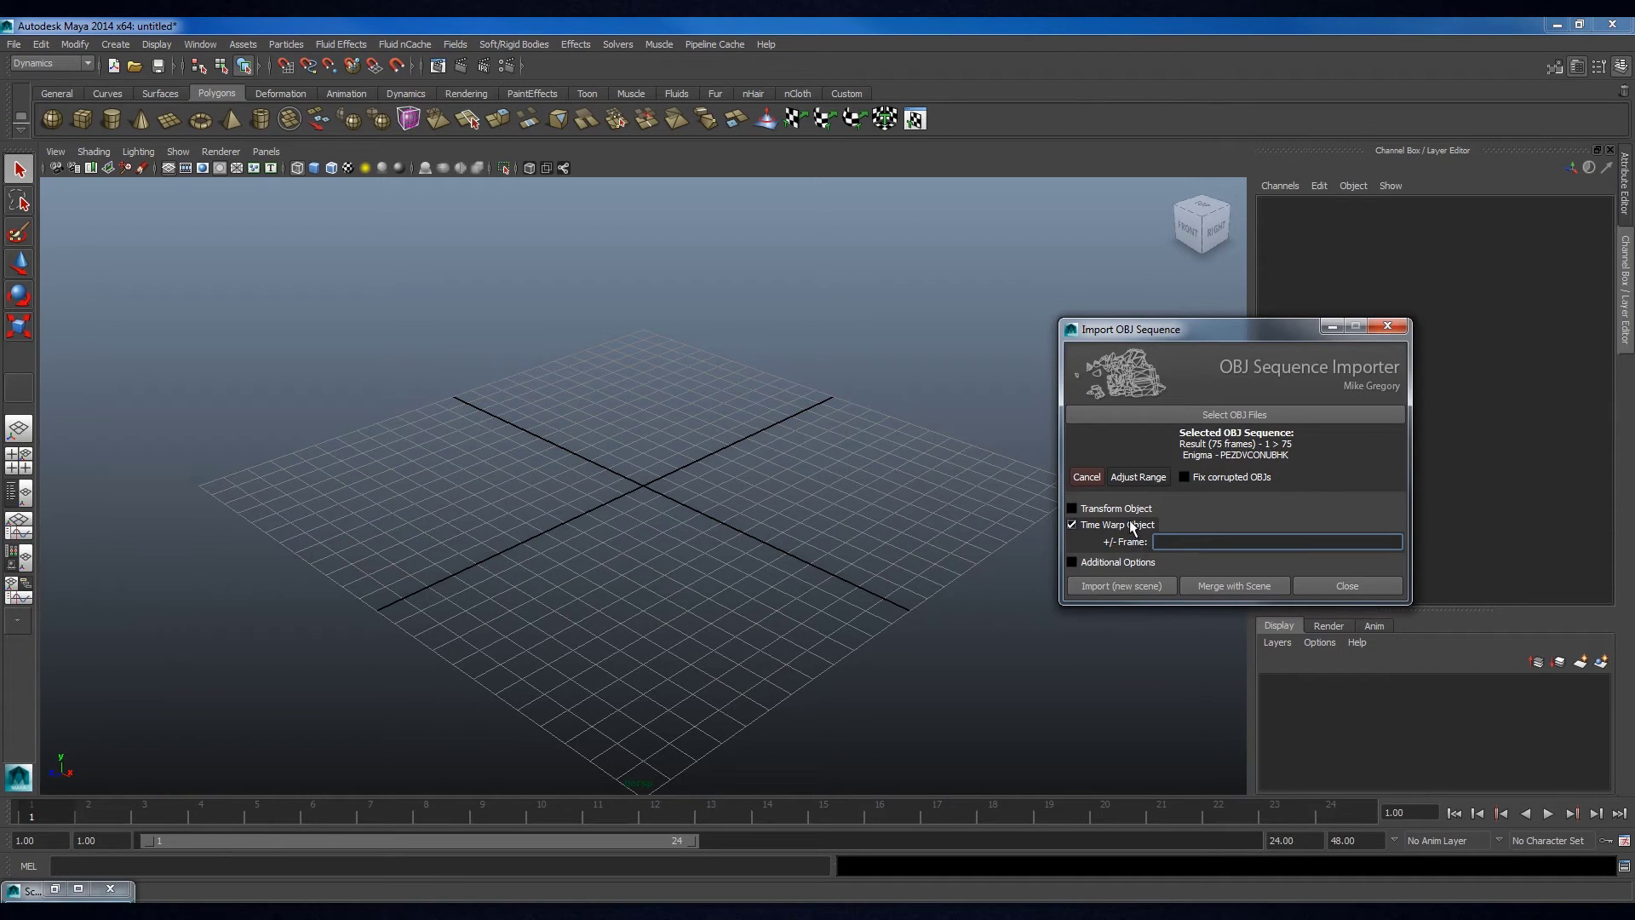
click(1126, 524)
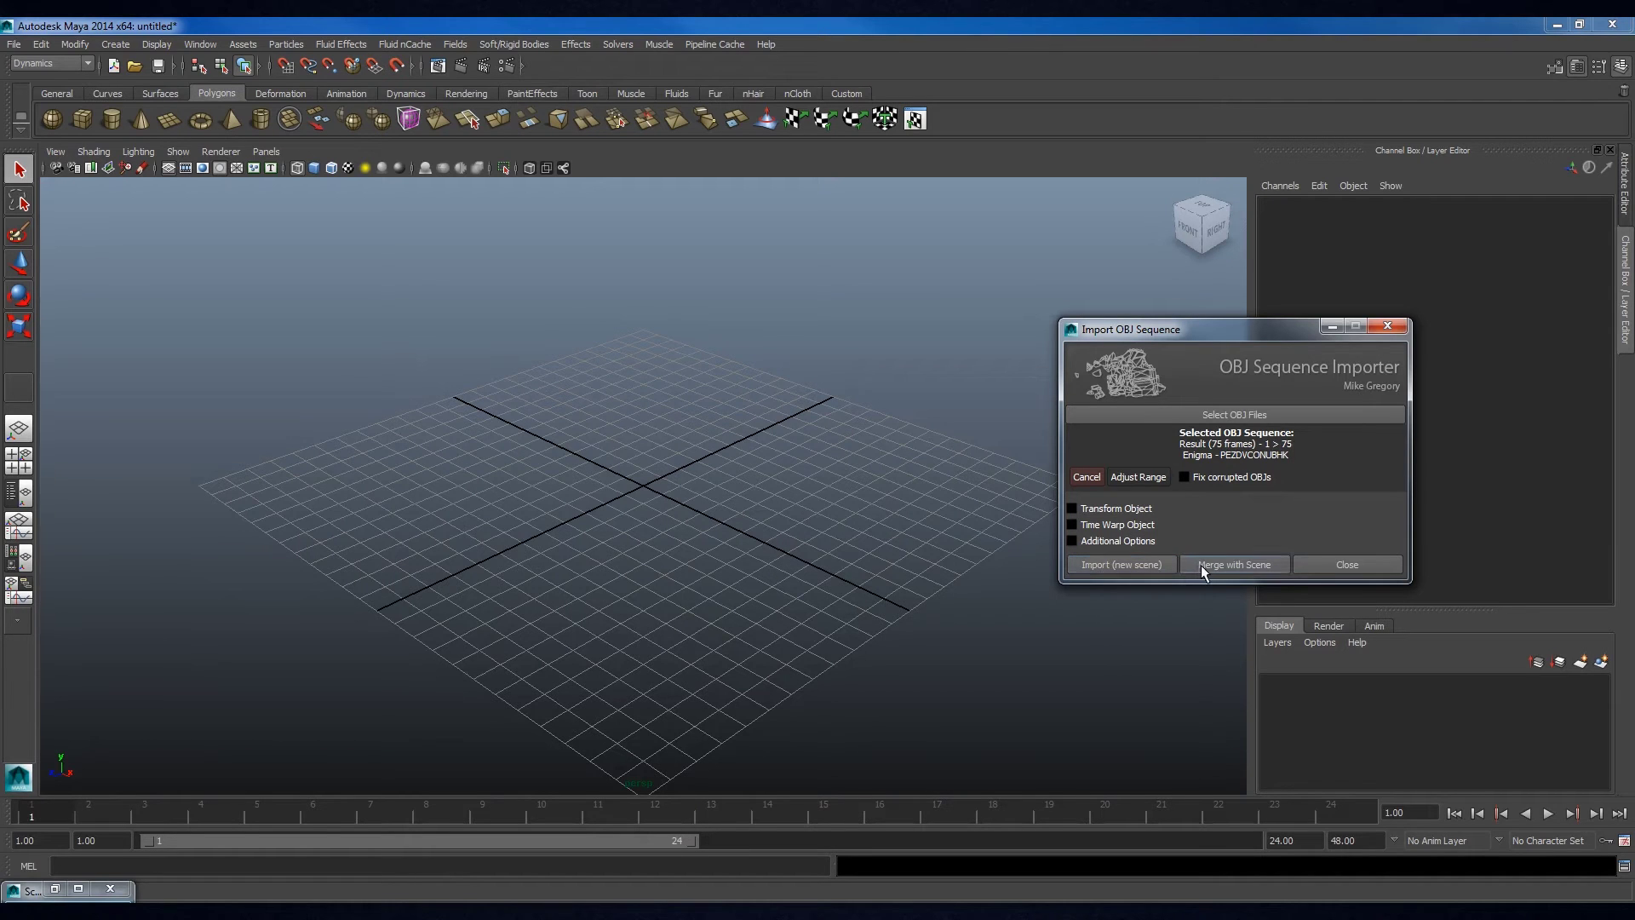
- Import the Result sequence into a new scene and set the playback end to 75
click(1117, 566)
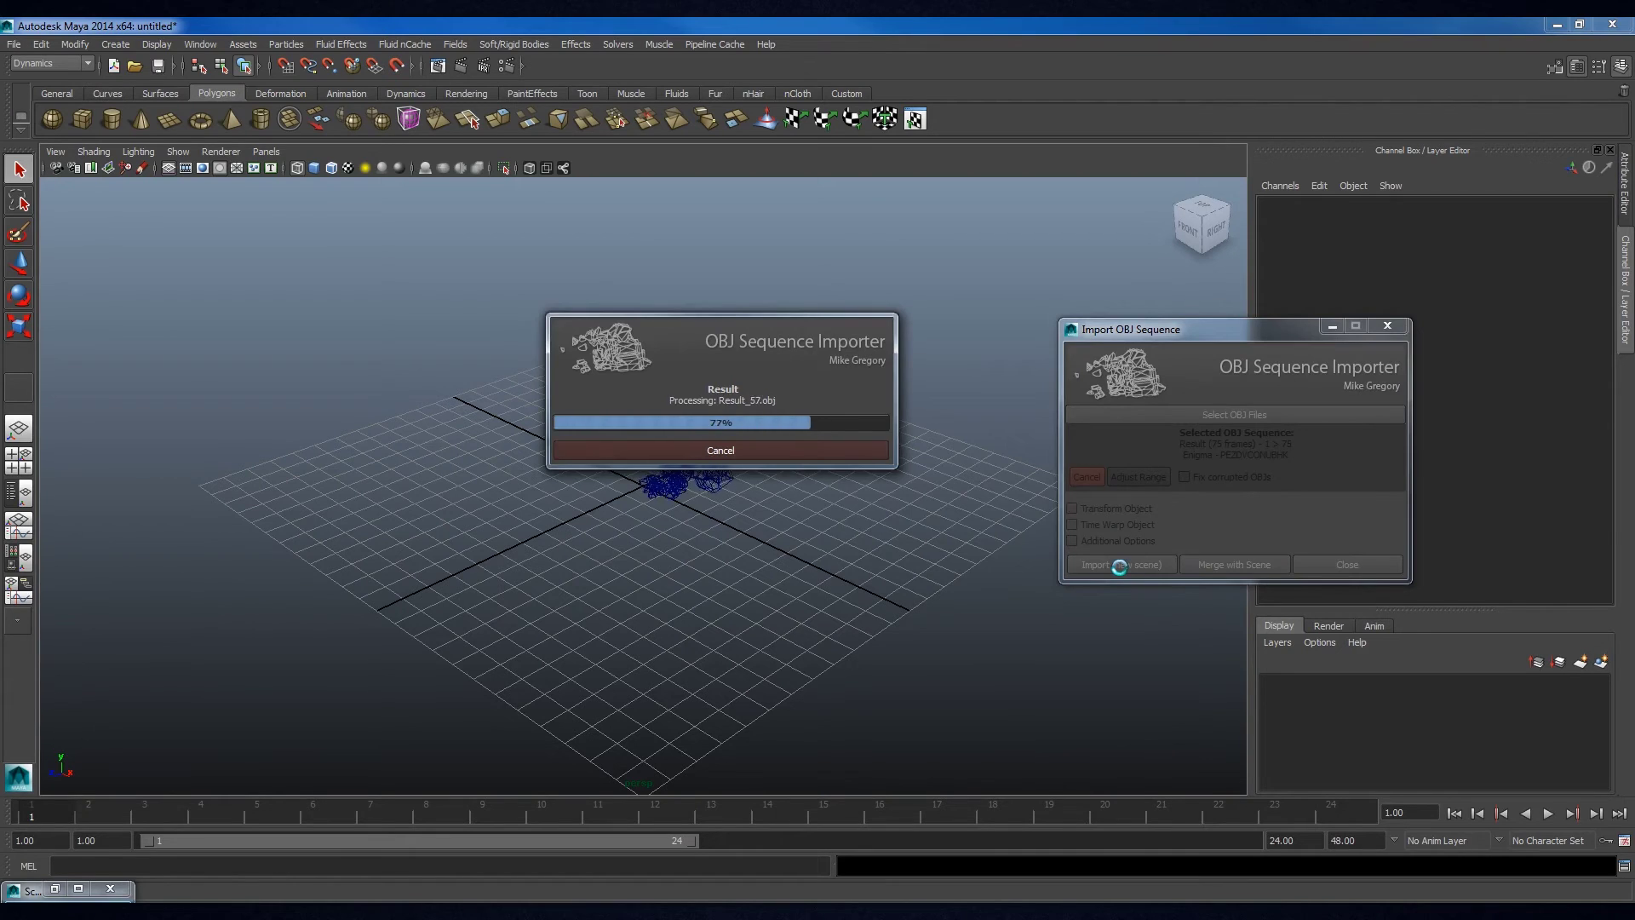
click(704, 519)
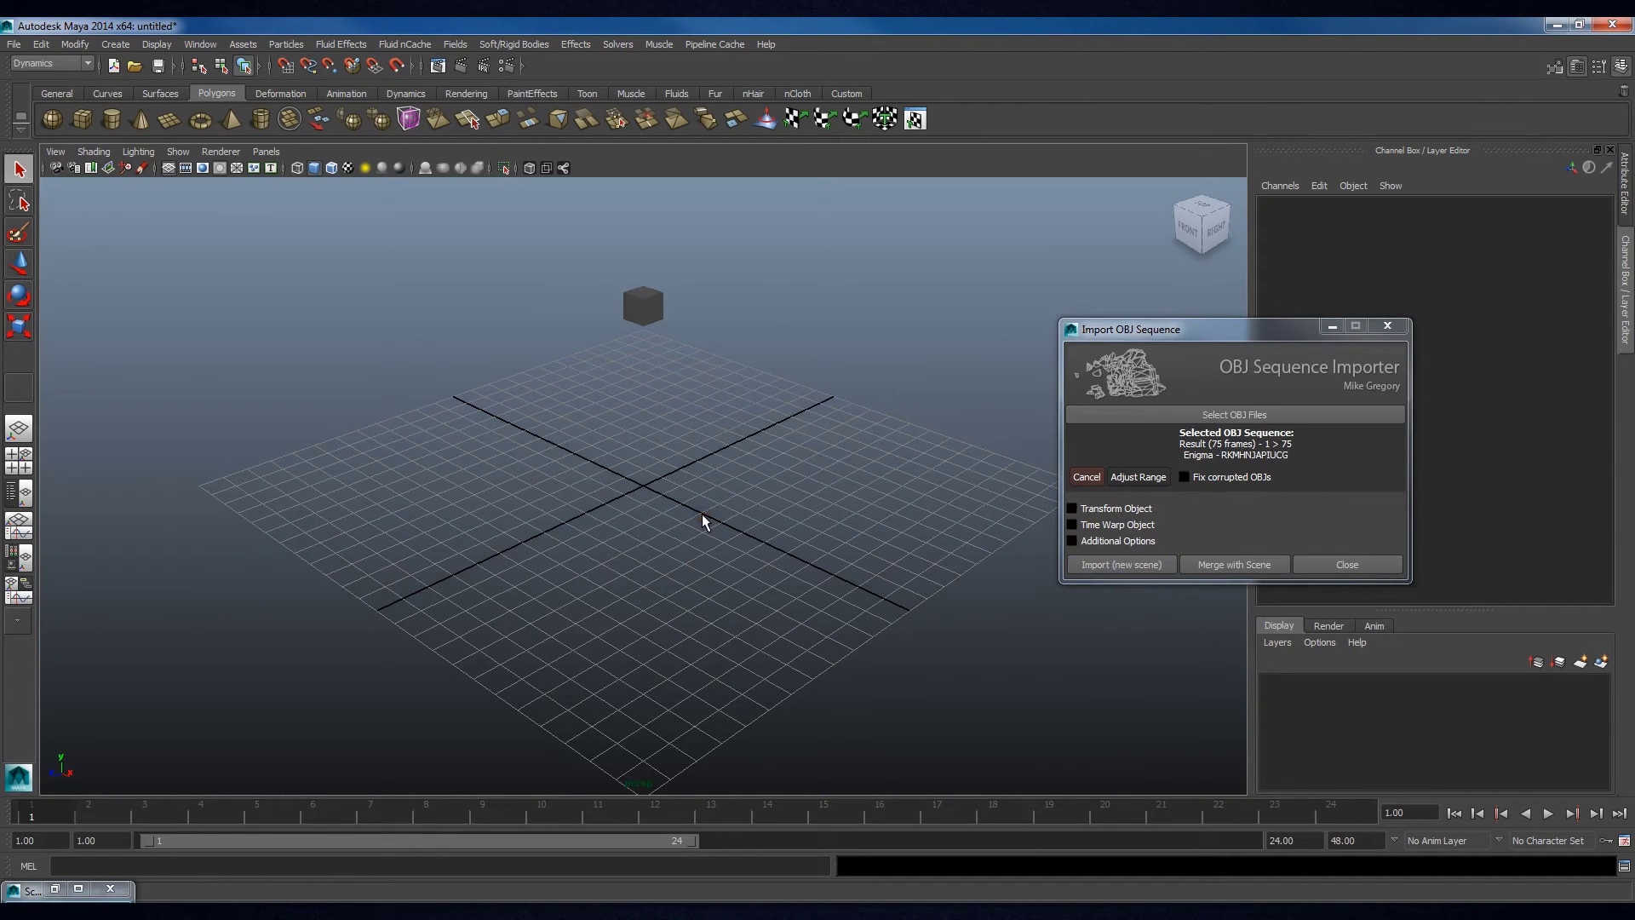
click(1282, 841)
text(75)
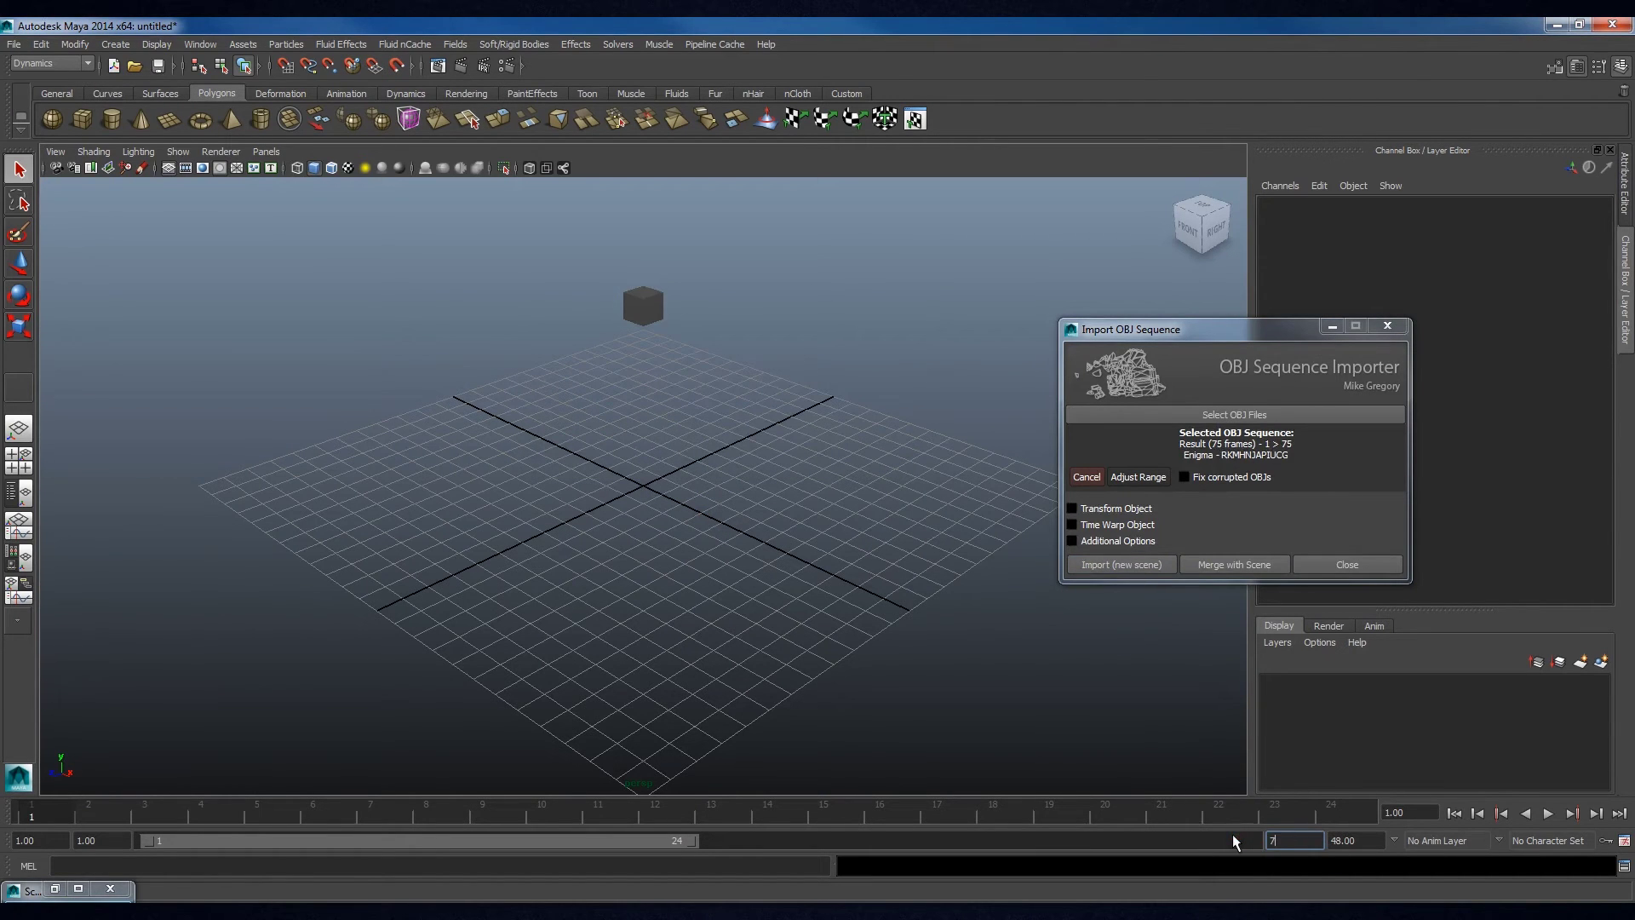
key(Return)
- Play the imported shattering cube while orbiting, stop it, and switch to Houdini
click(1548, 814)
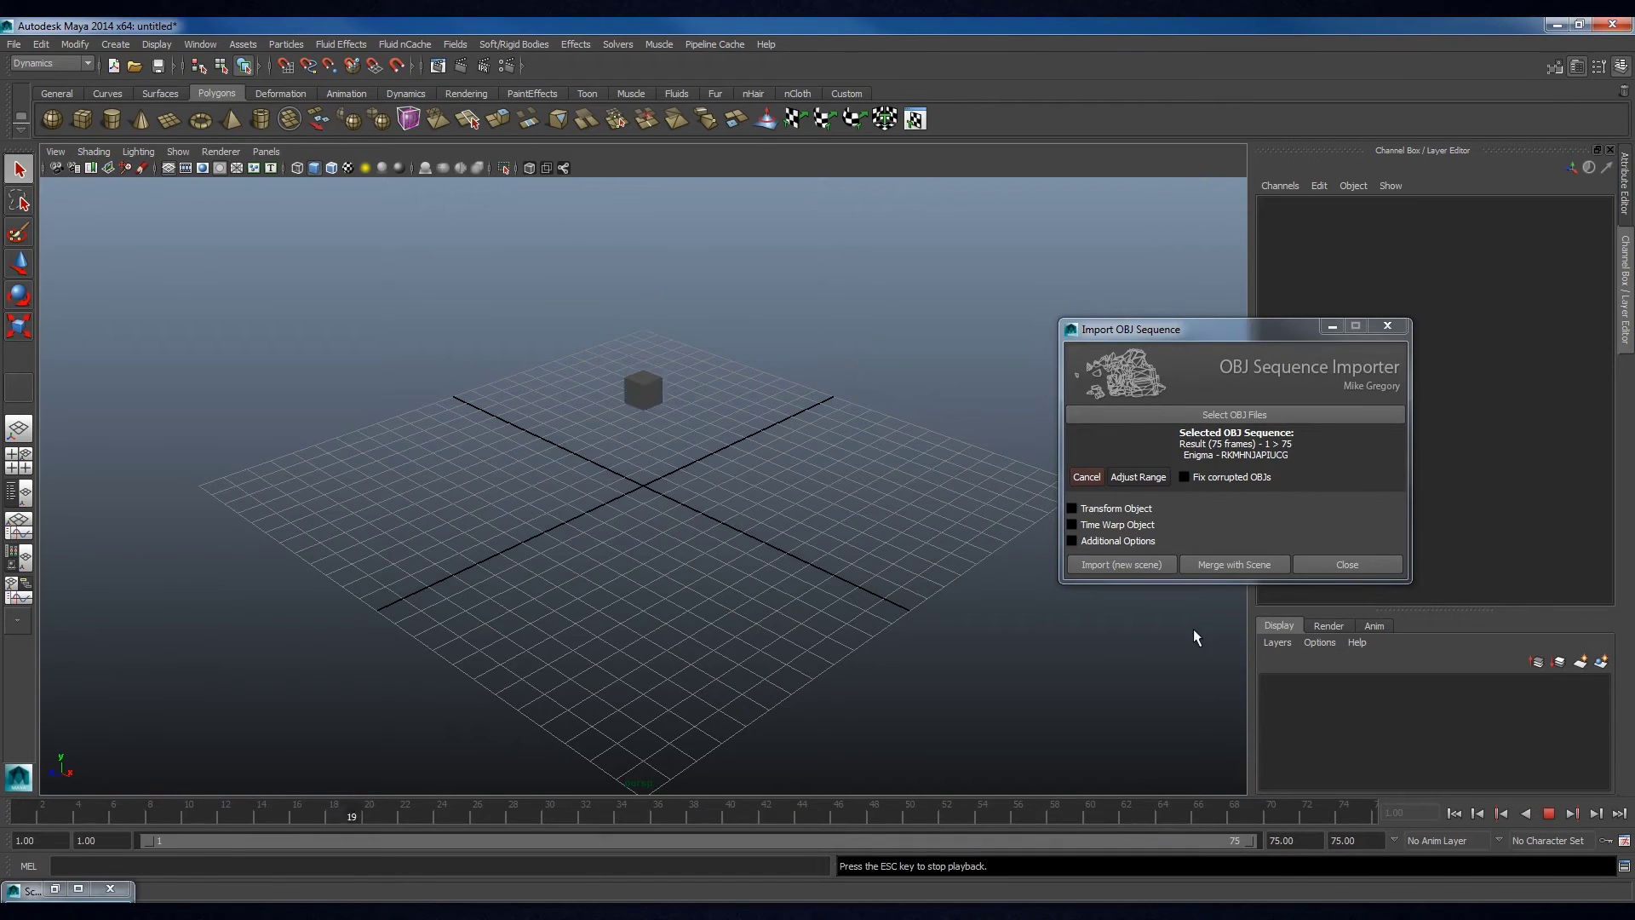
scroll(787, 538, up, 3)
alt+drag(787, 538, 677, 635)
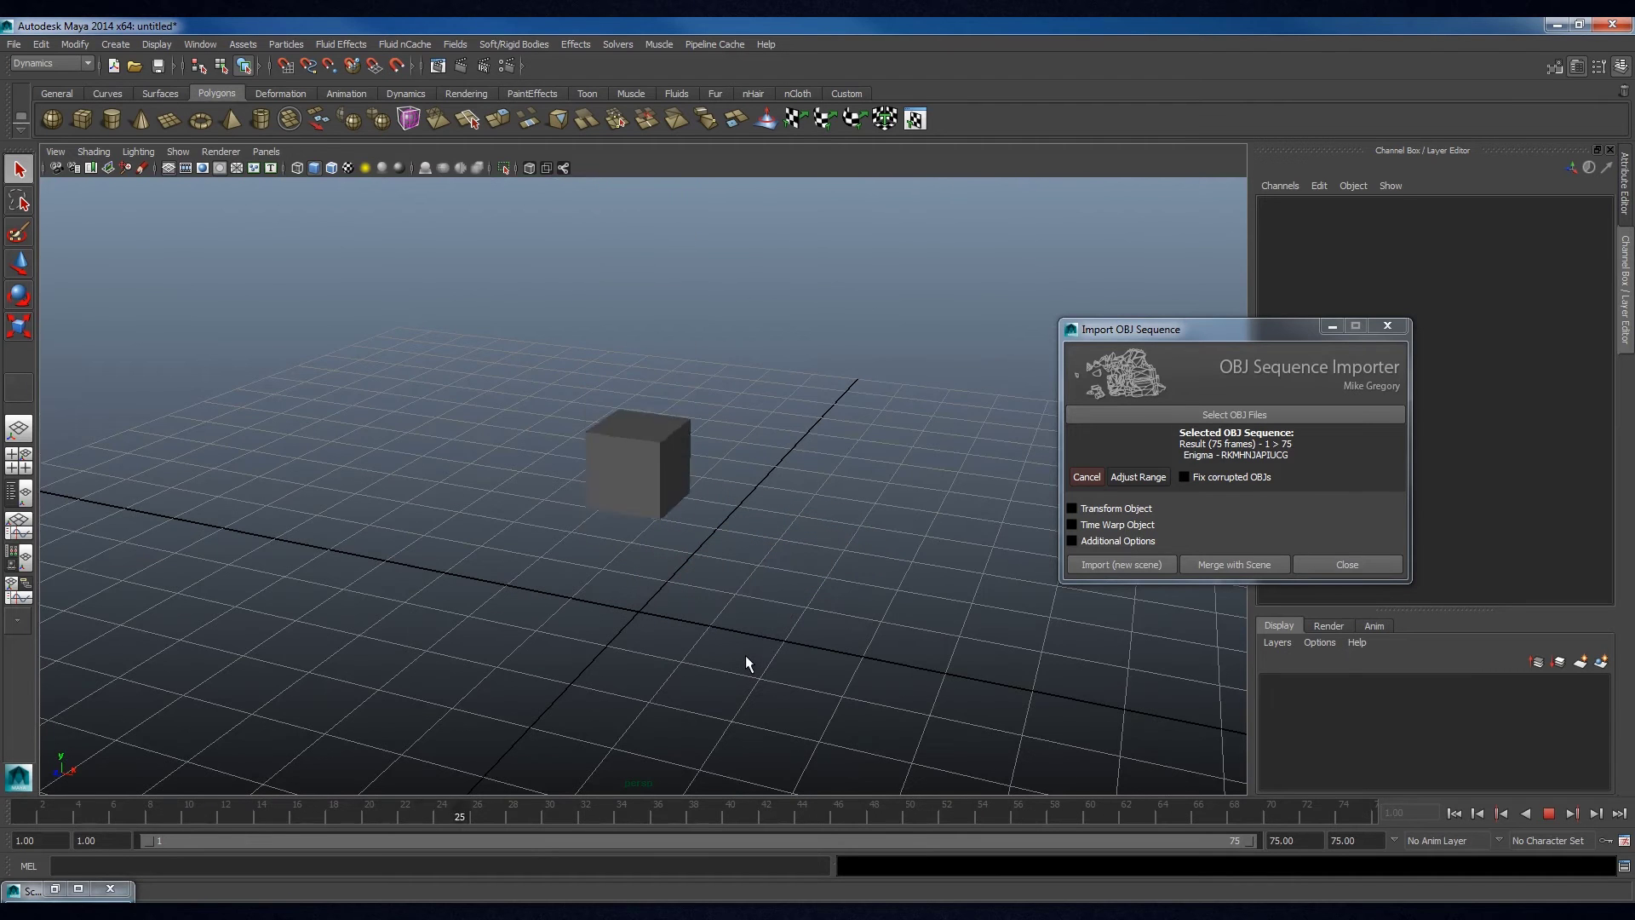
click(1548, 813)
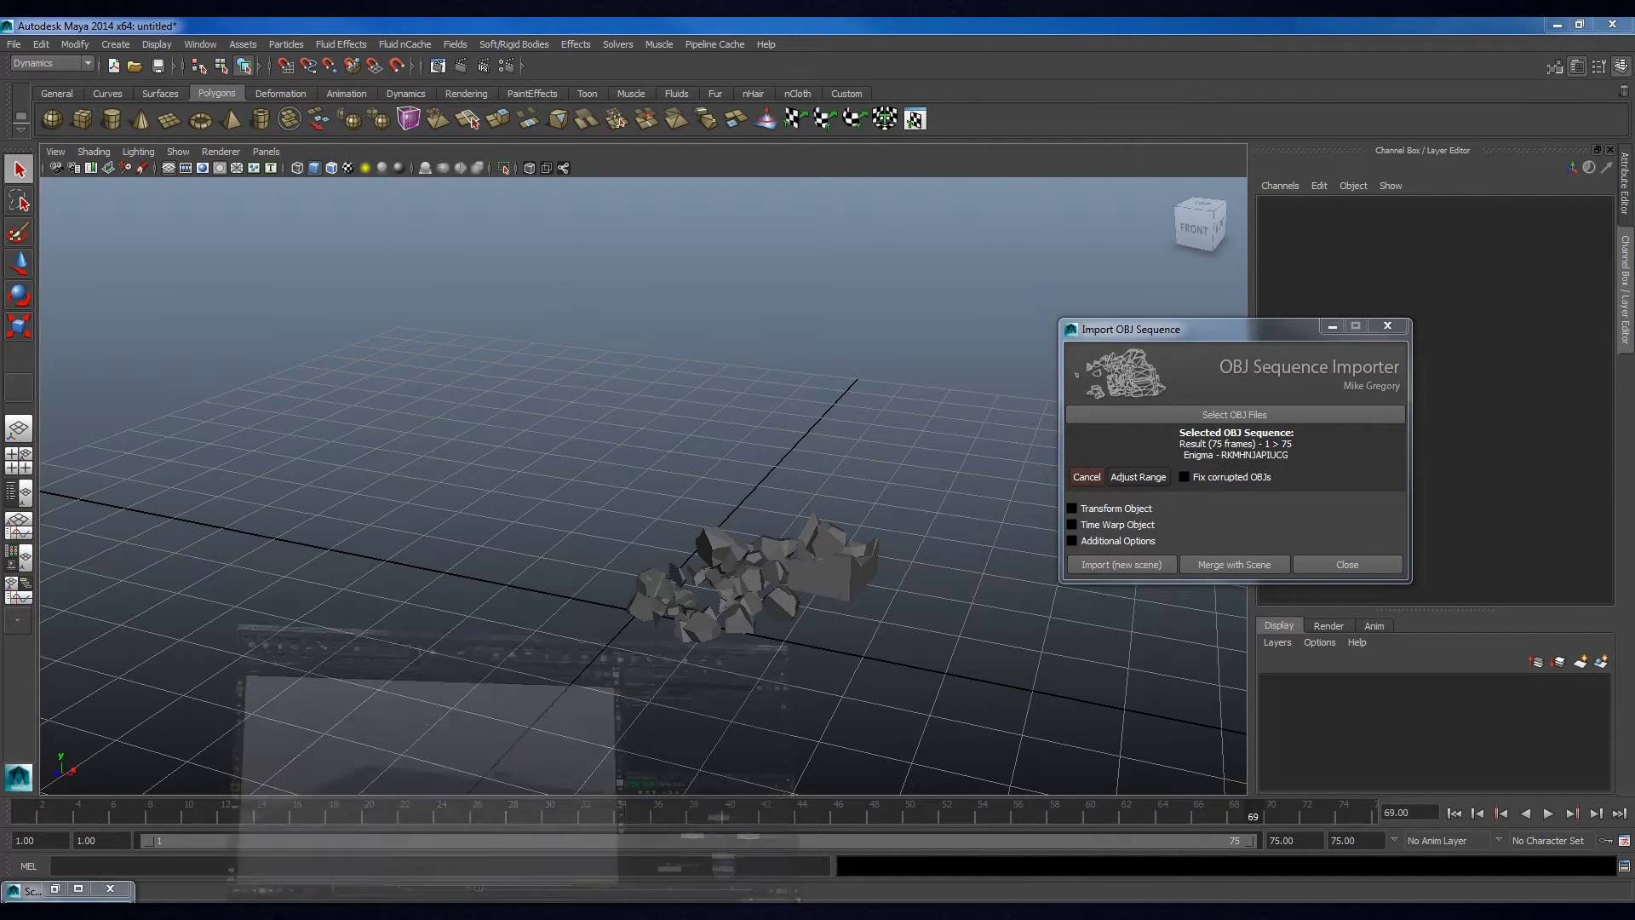
click(477, 913)
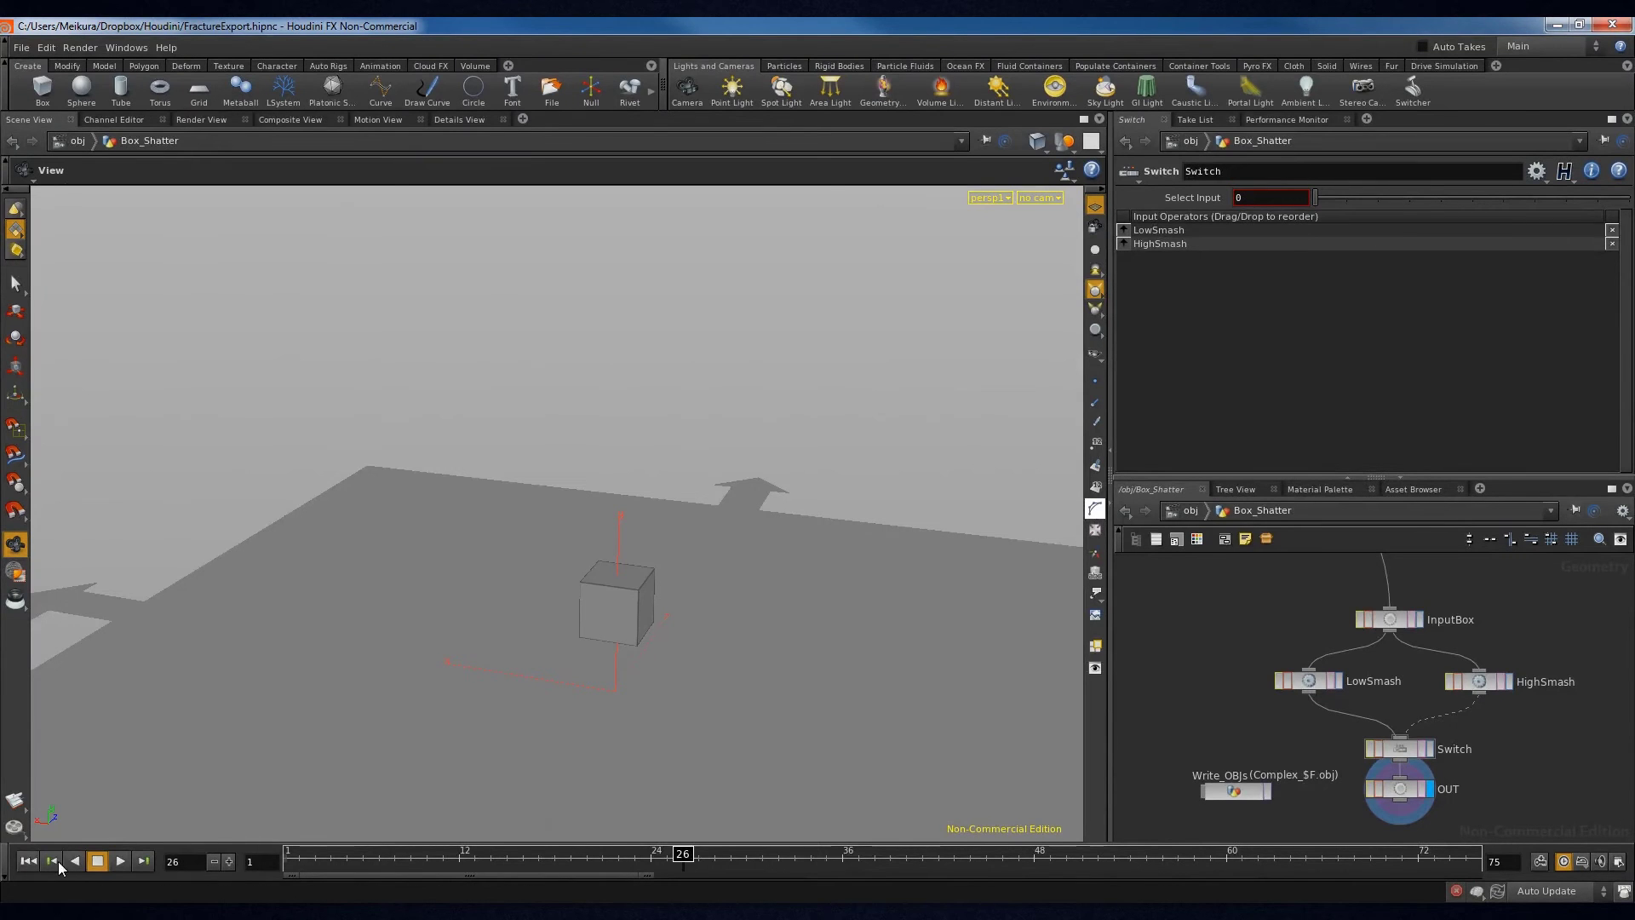
- Rewind Houdini to the first frame and replay the box shatter, stopping at frame 55
click(28, 861)
click(119, 861)
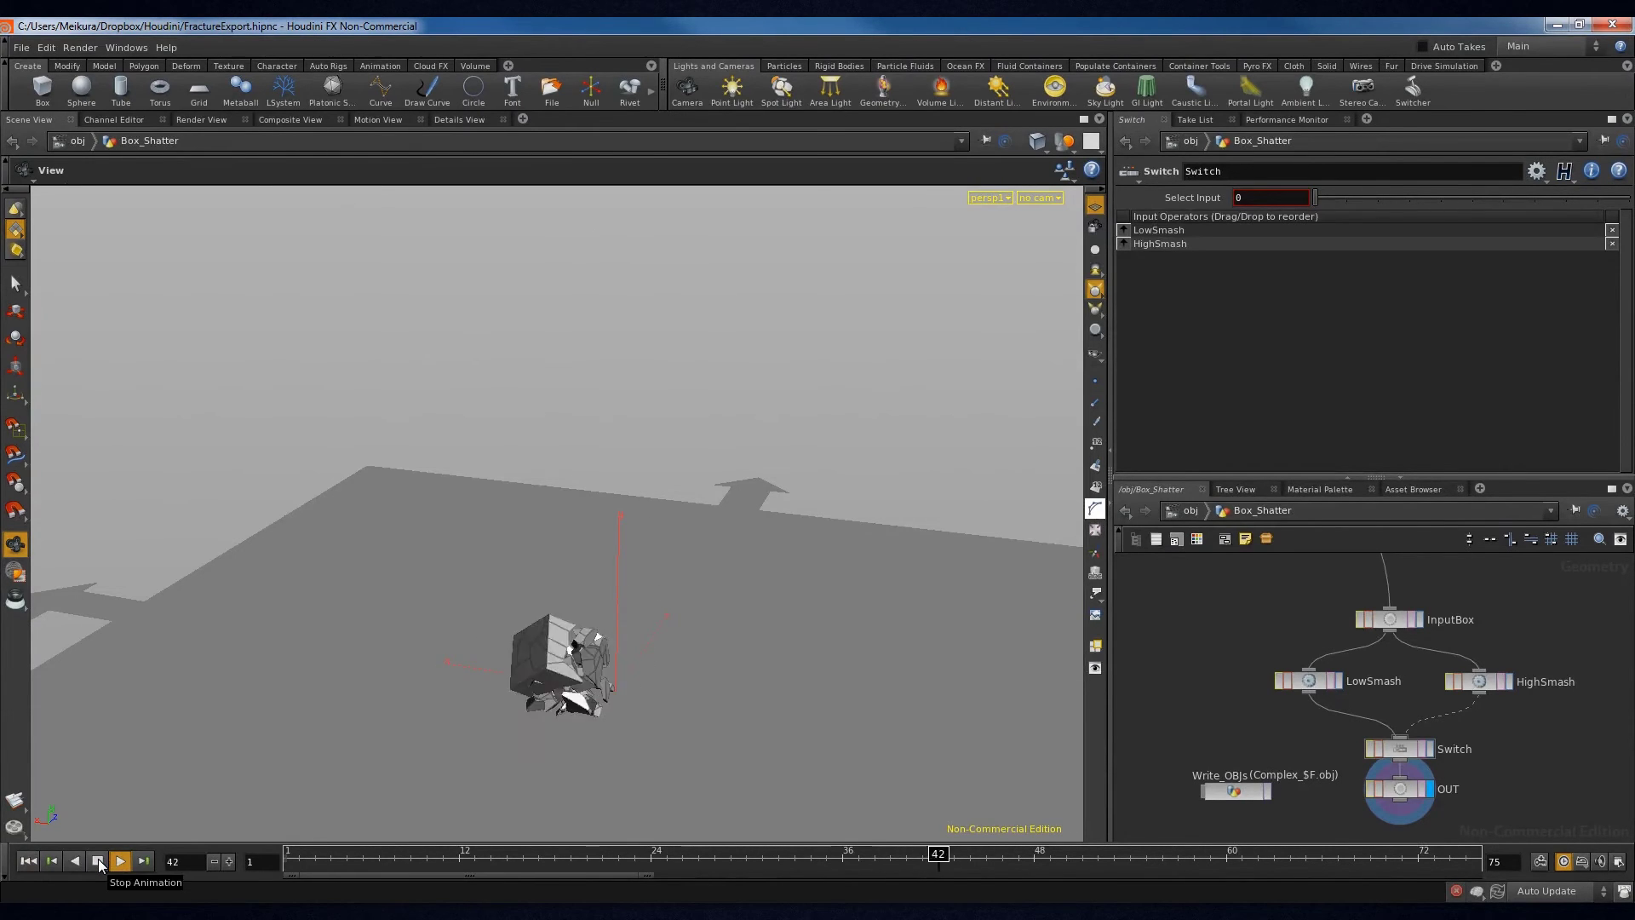
click(97, 861)
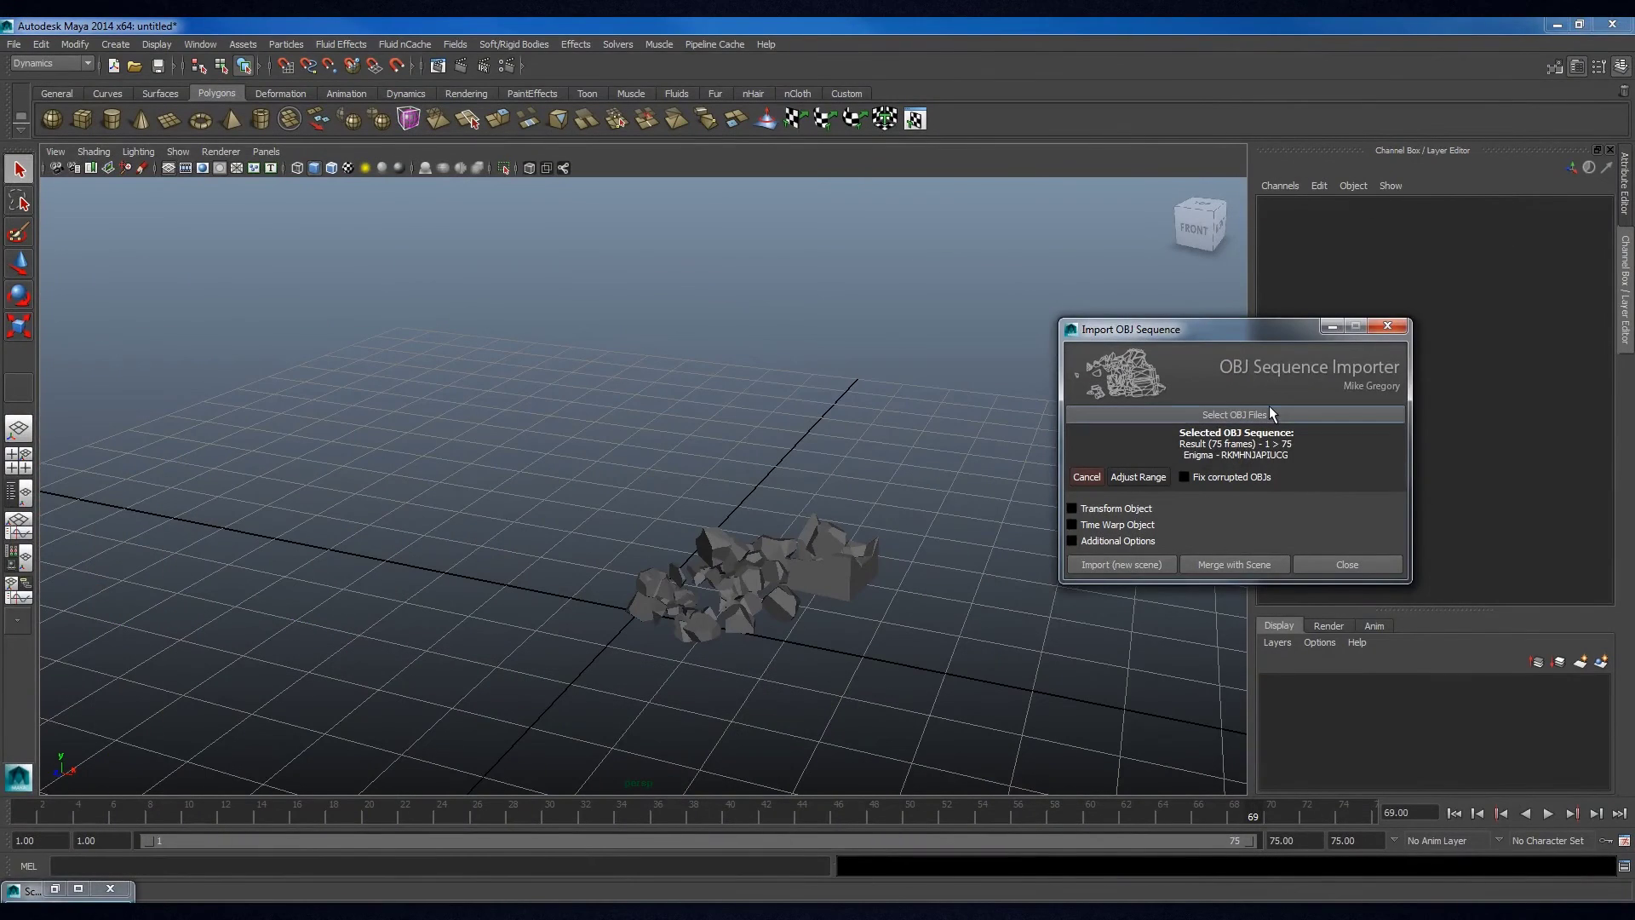
- Orbit and dolly around the imported low-detail fragments in Maya, then switch to Houdini
click(946, 456)
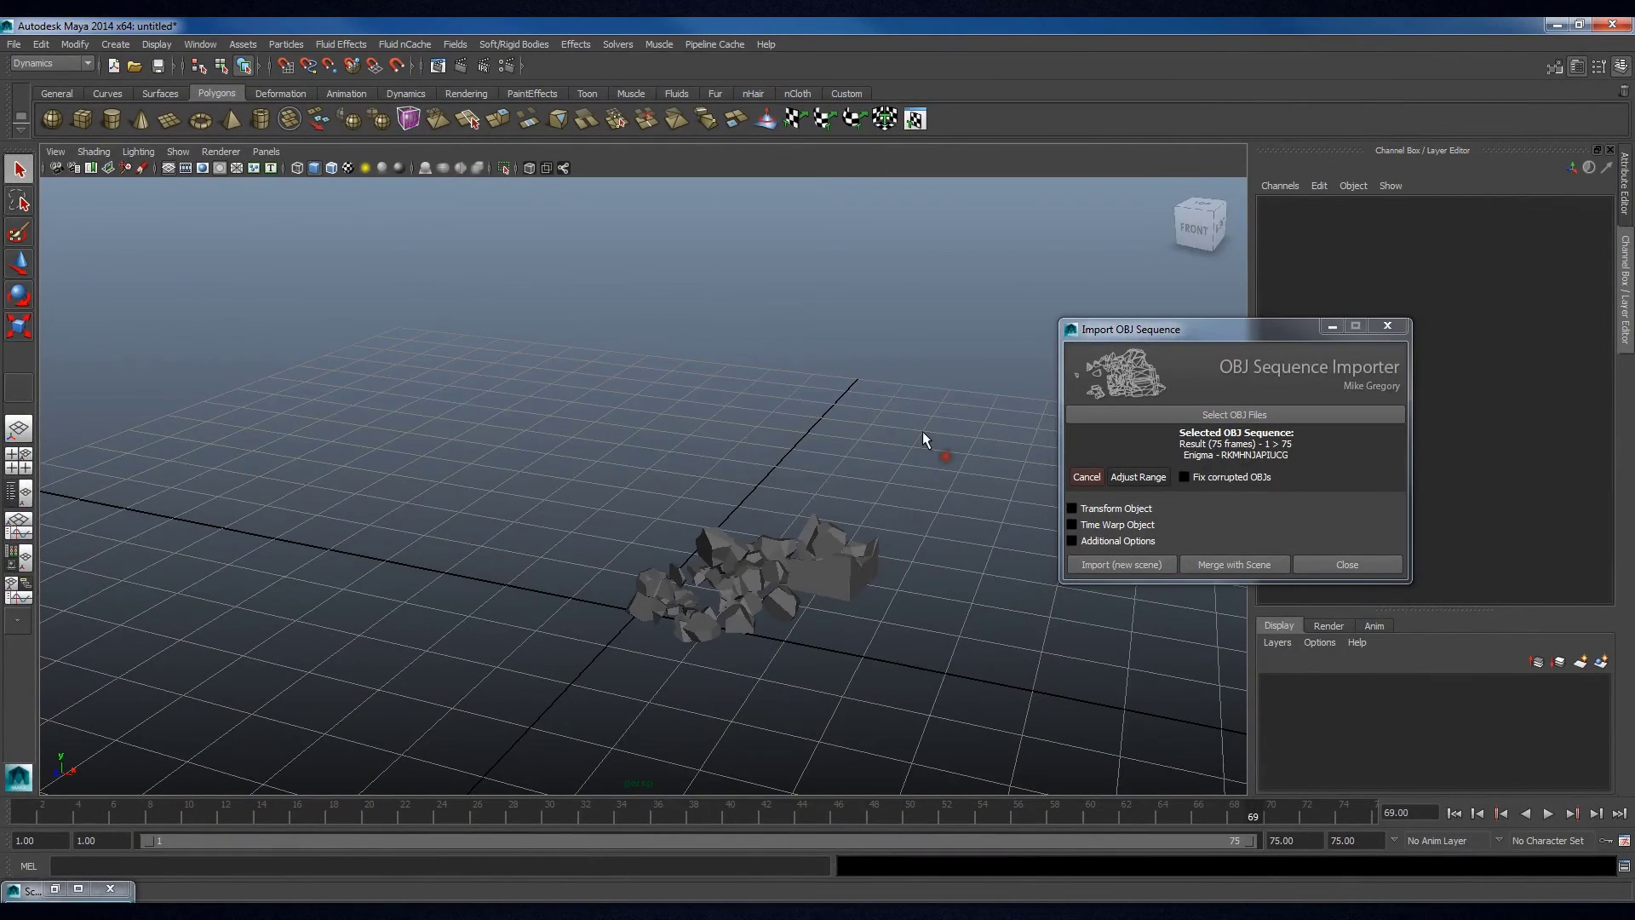
alt+drag(907, 647, 862, 605)
scroll(862, 612, down, 2)
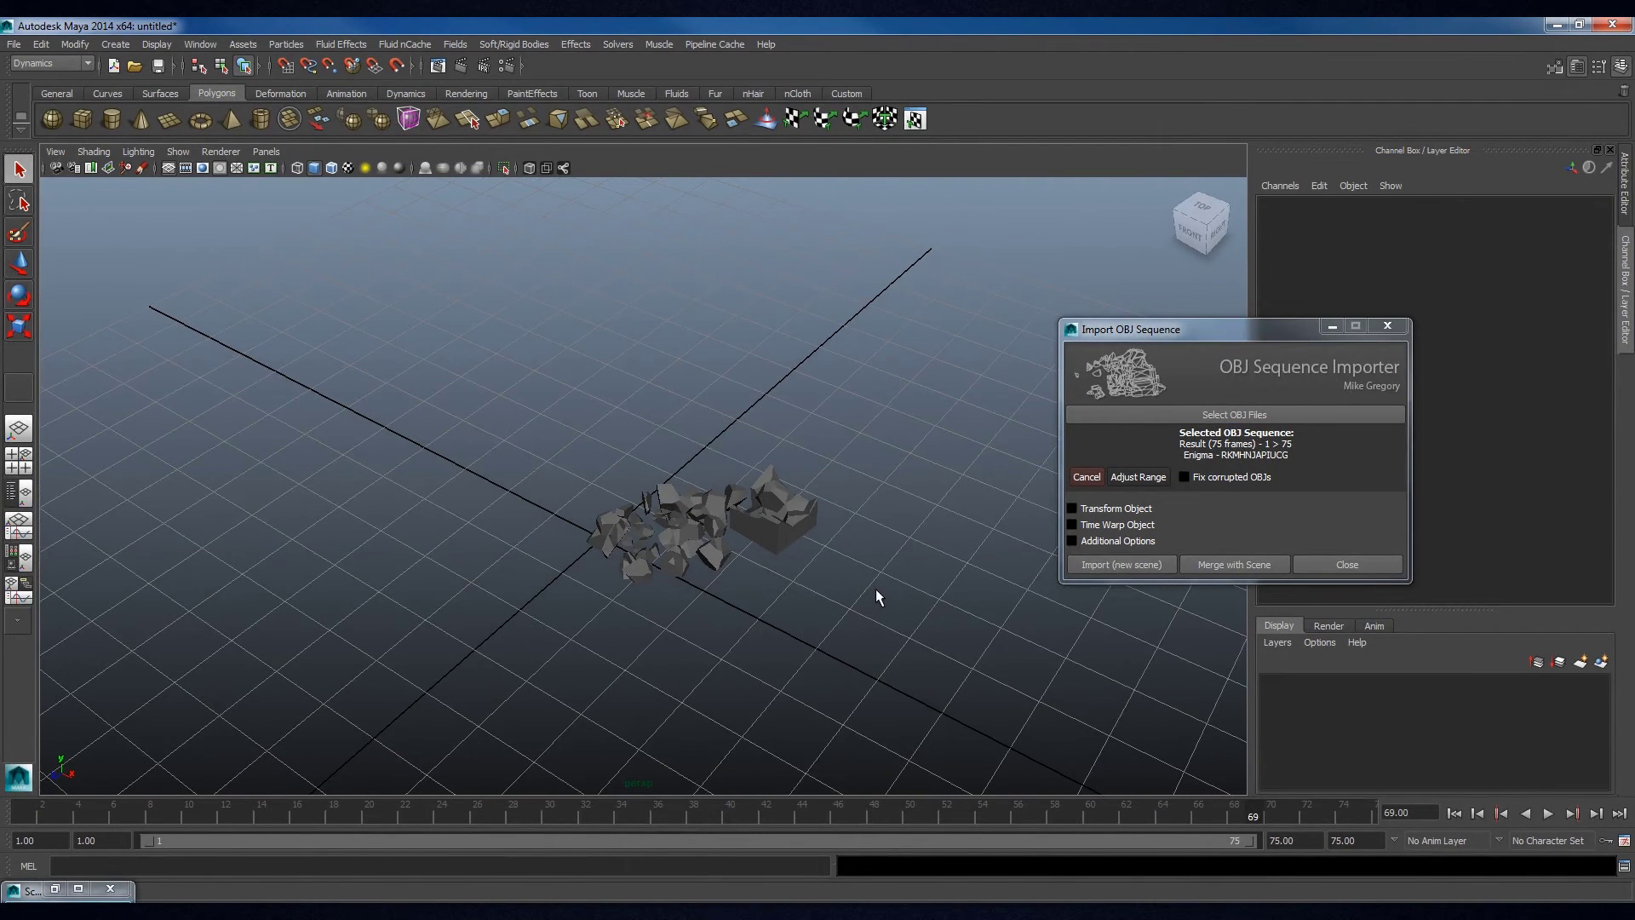
alt+drag(909, 486, 862, 604)
click(392, 905)
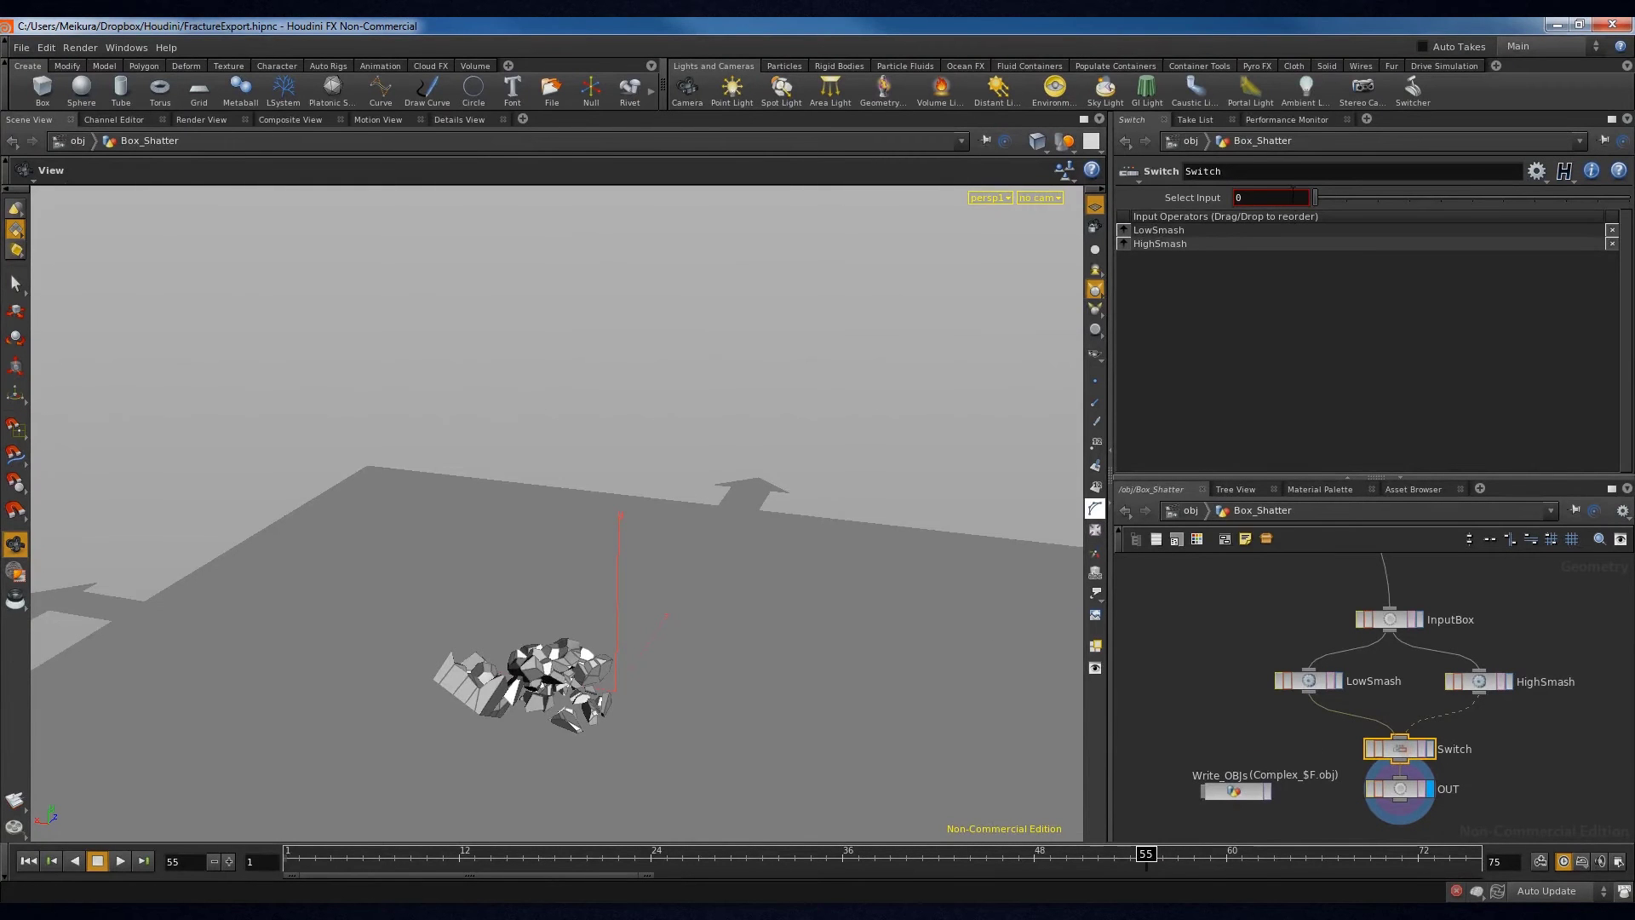
- Set the Switch node's Select Input to 1 so it outputs the HighSmash fracture
click(1260, 197)
text(1)
key(Return)
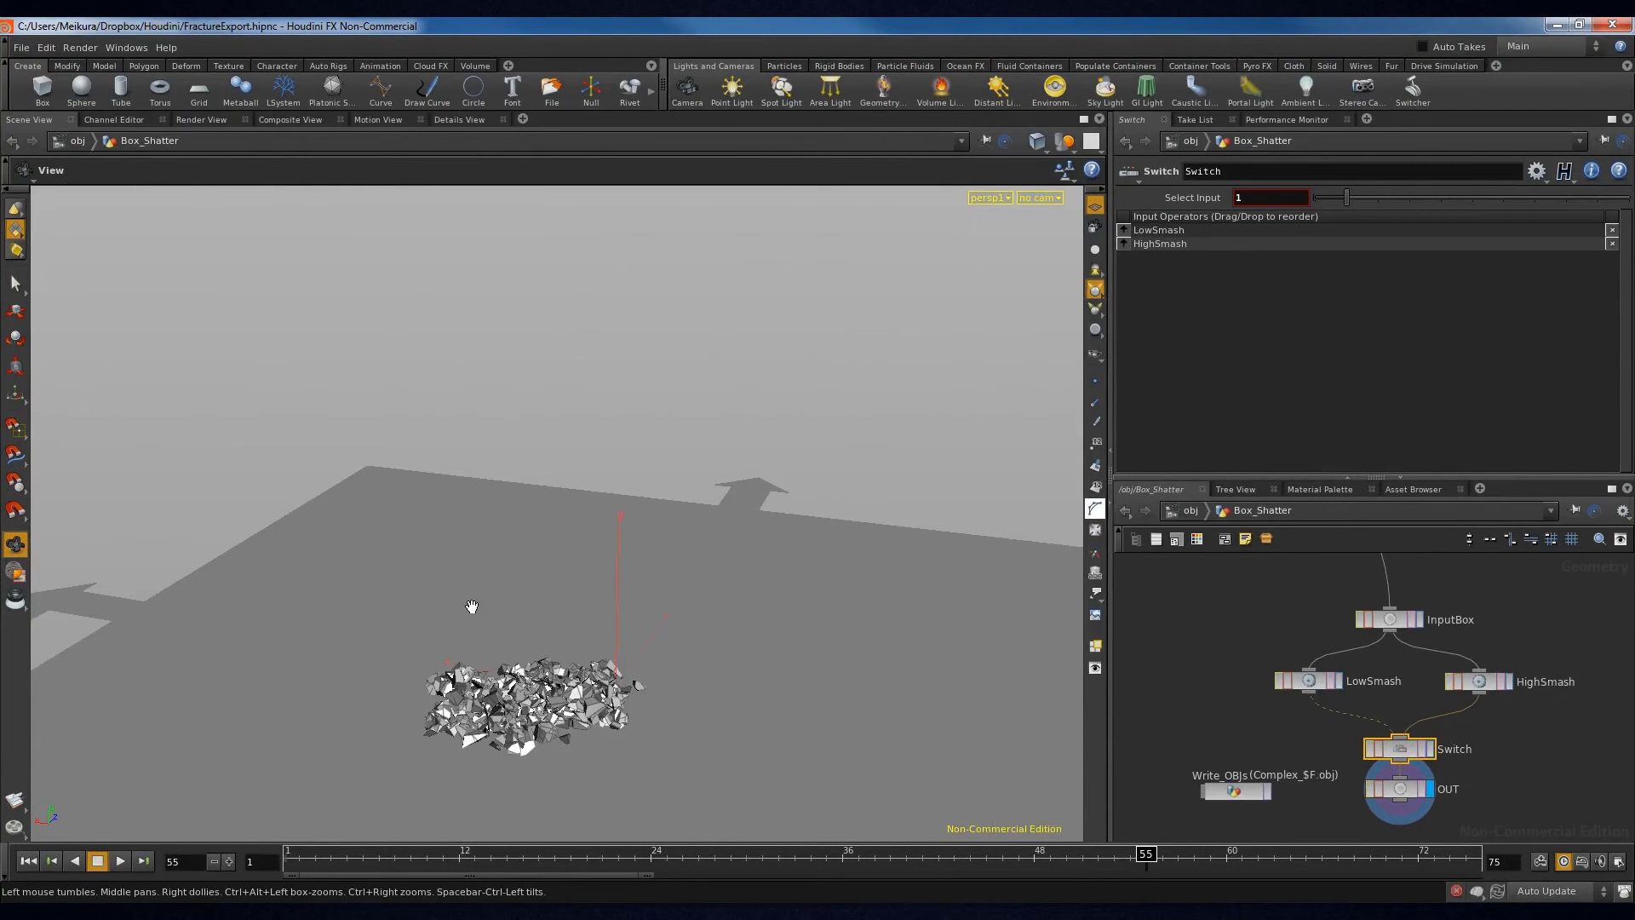
- Preview the finer HighSmash shatter on the timeline, then select the Write_OBJs node
click(28, 861)
click(120, 861)
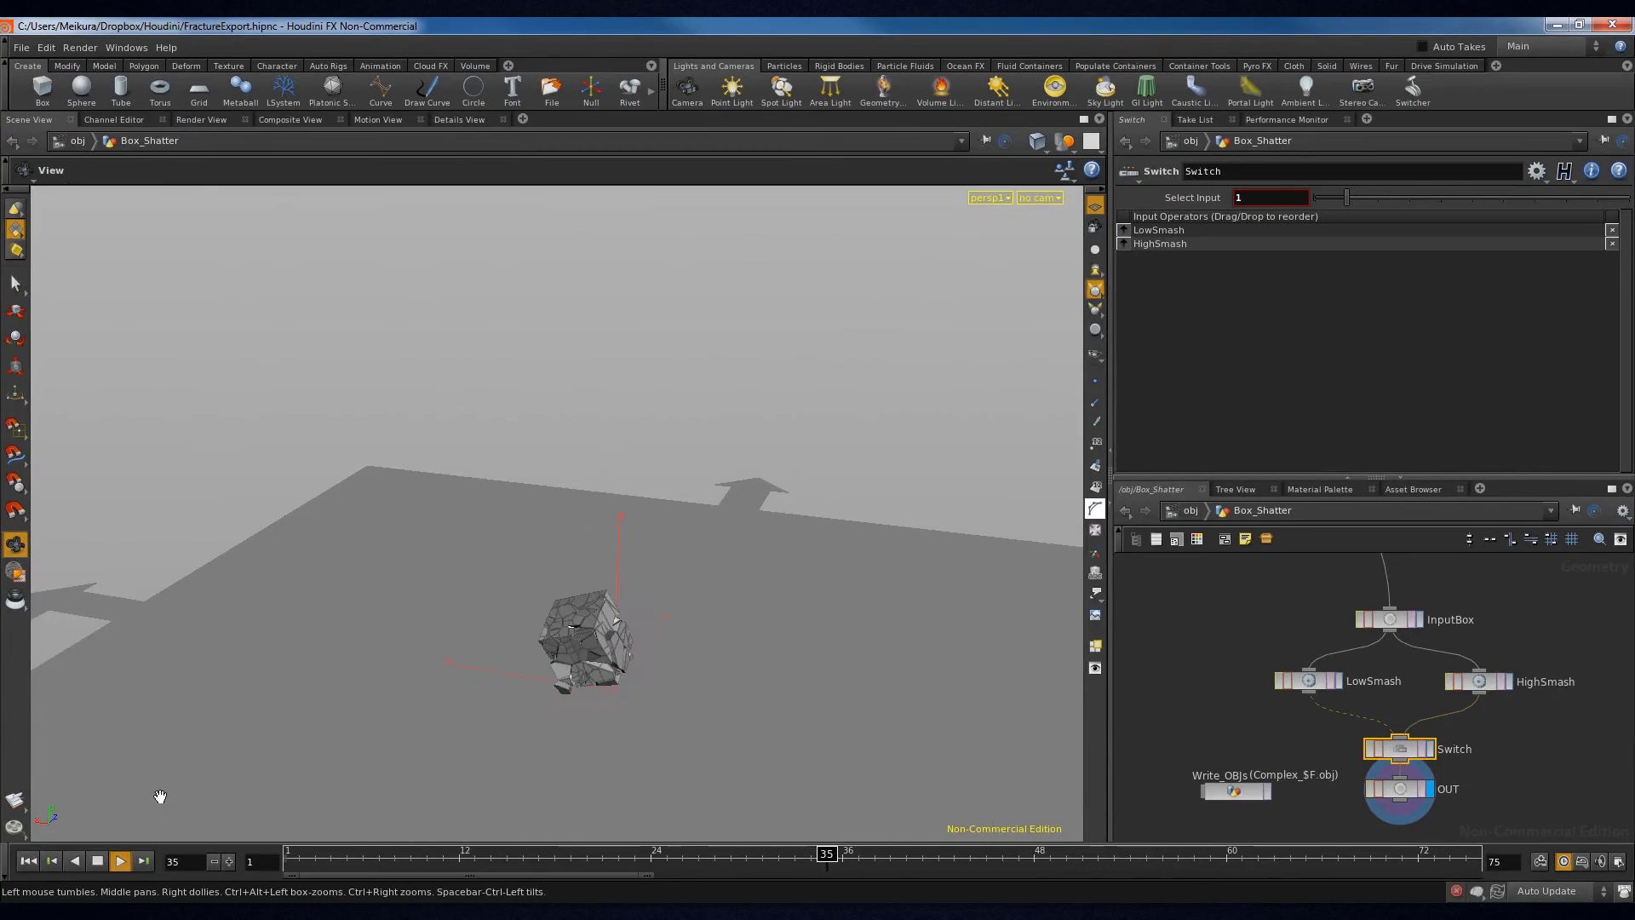
key(Up)
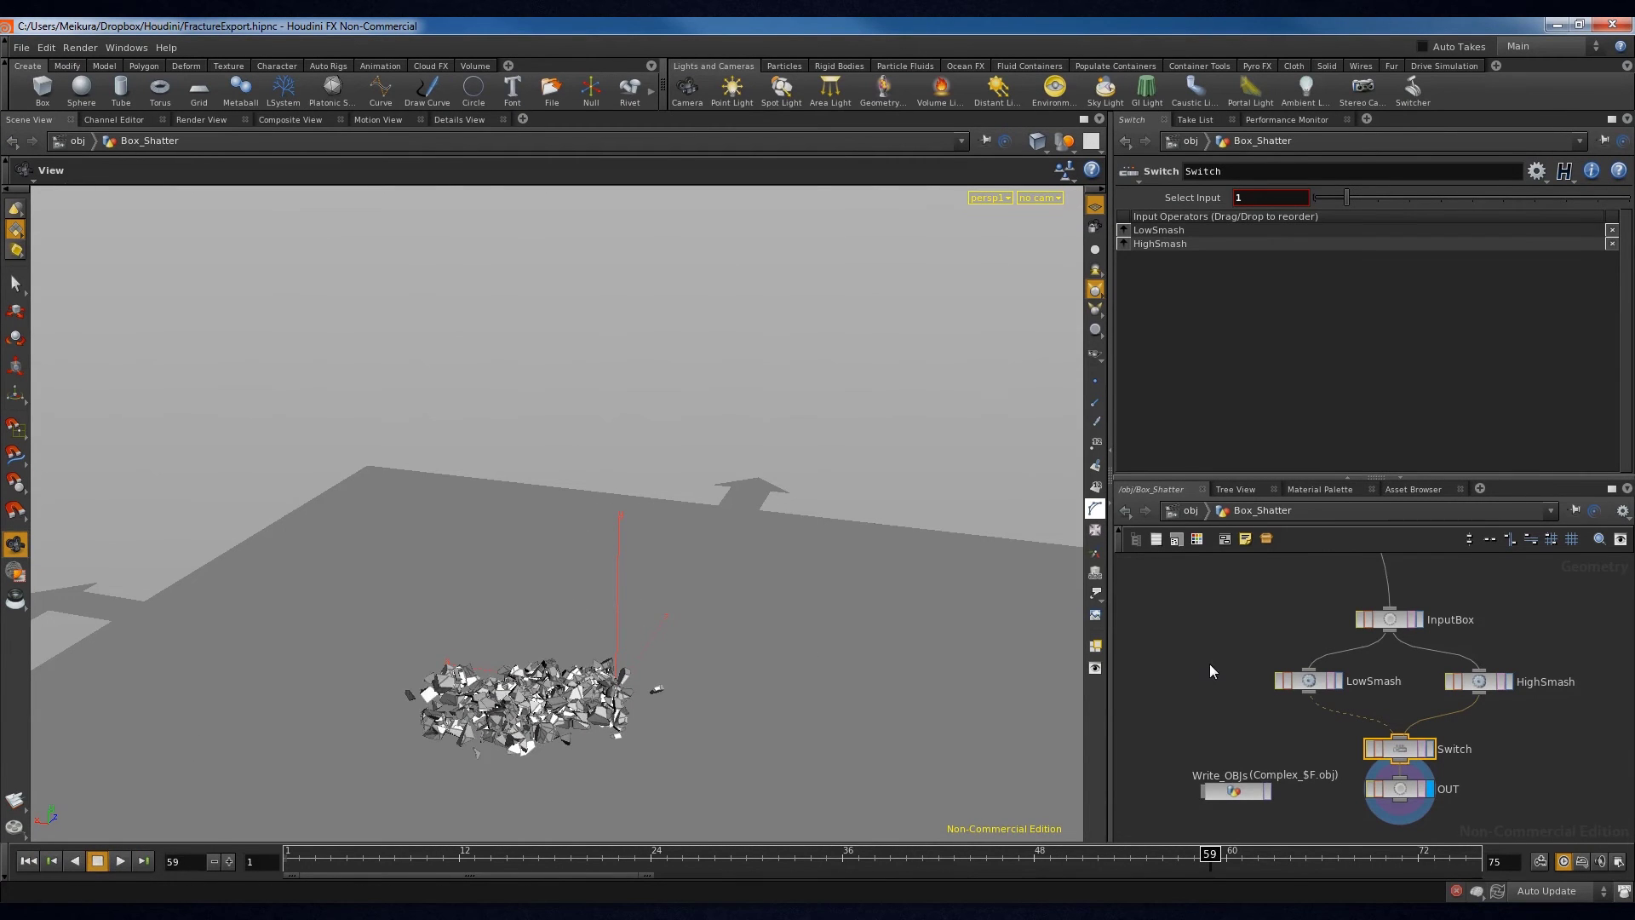
click(1236, 793)
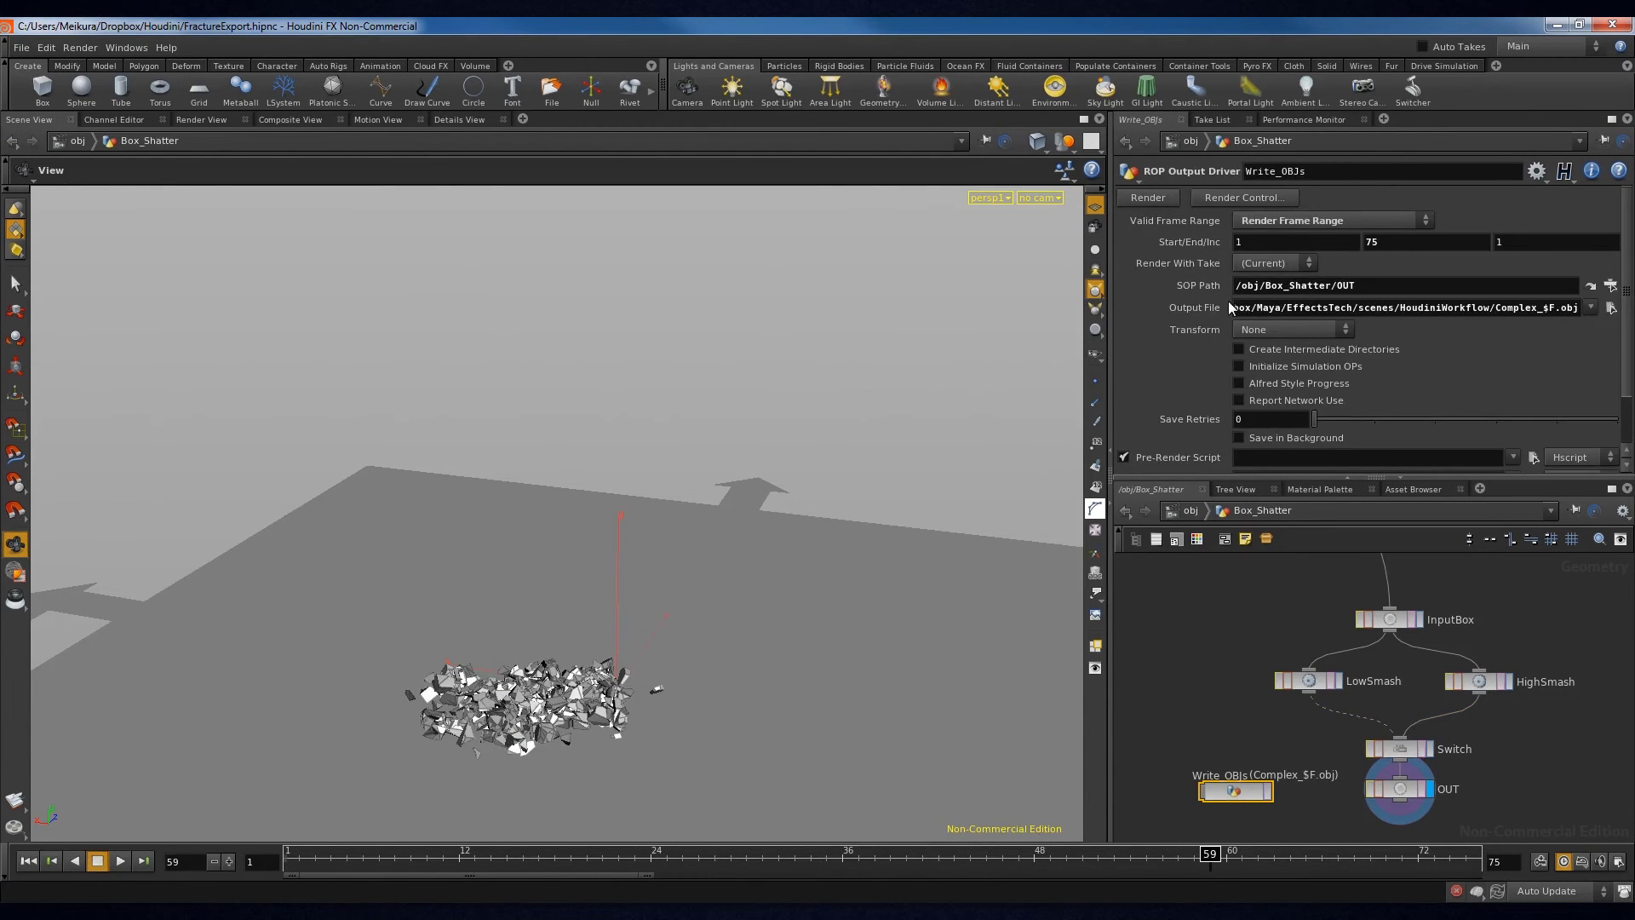
- Render Write_OBJs to write frames 1–75, checking the group1 node in the network
click(1147, 197)
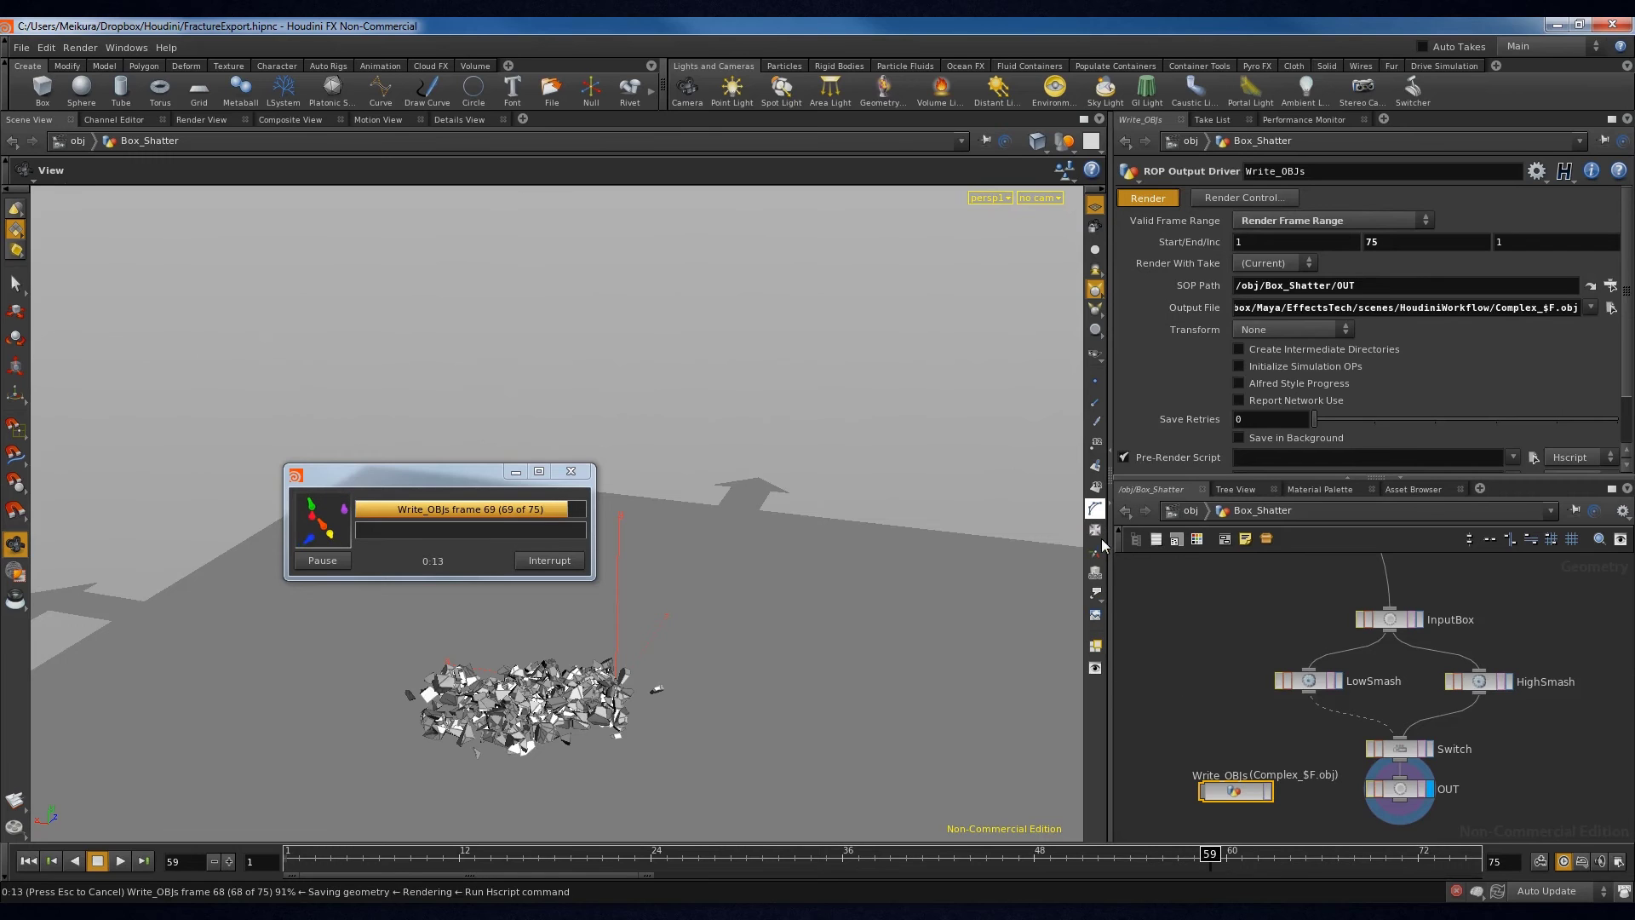
middle_drag(1294, 559, 1277, 595)
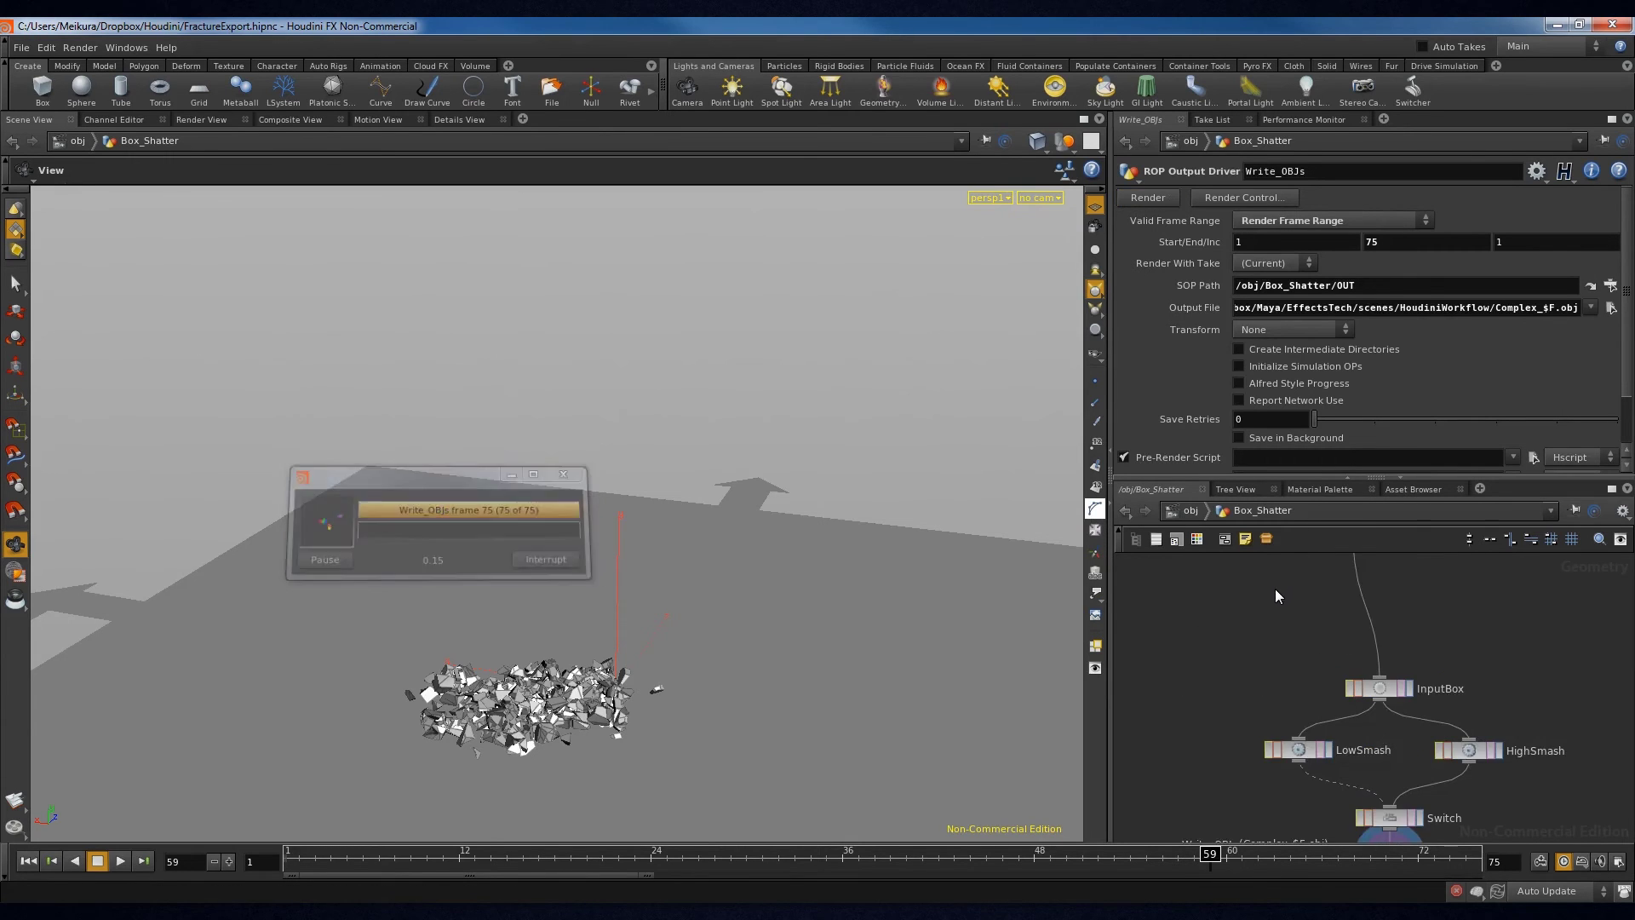
mouse_move(1231, 708)
middle_down()
mouse_move(1252, 638)
mouse_move(1275, 711)
mouse_move(1230, 838)
mouse_move(1228, 715)
middle_up()
click(1335, 738)
click(1223, 719)
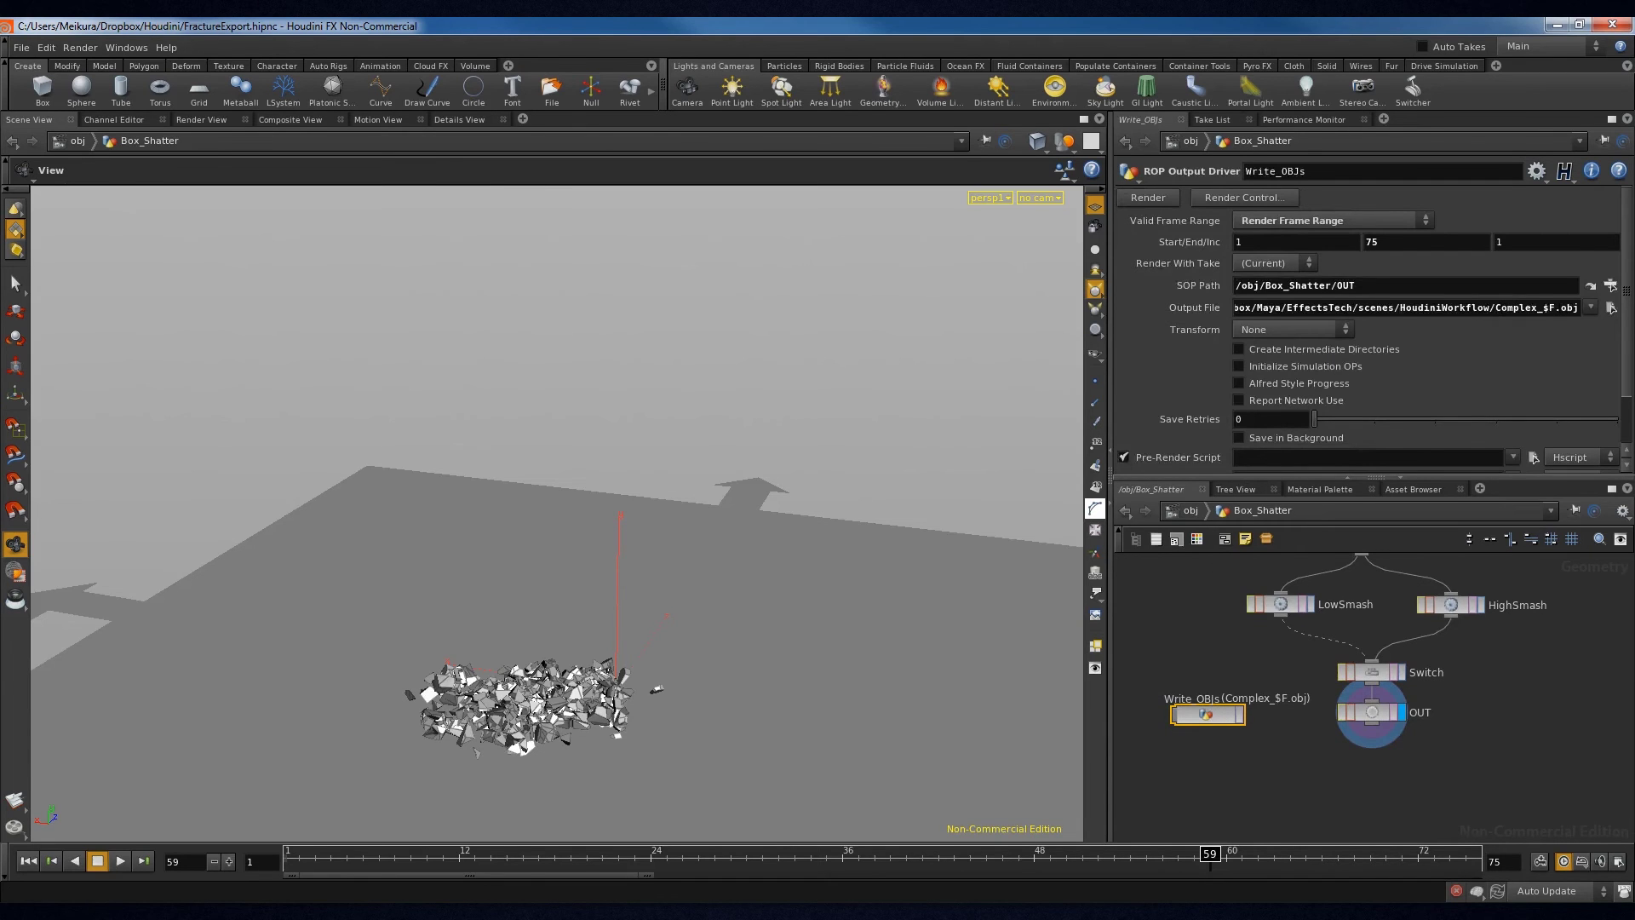
- Set the Write_OBJs output file to Complex_$F.obj
click(1612, 308)
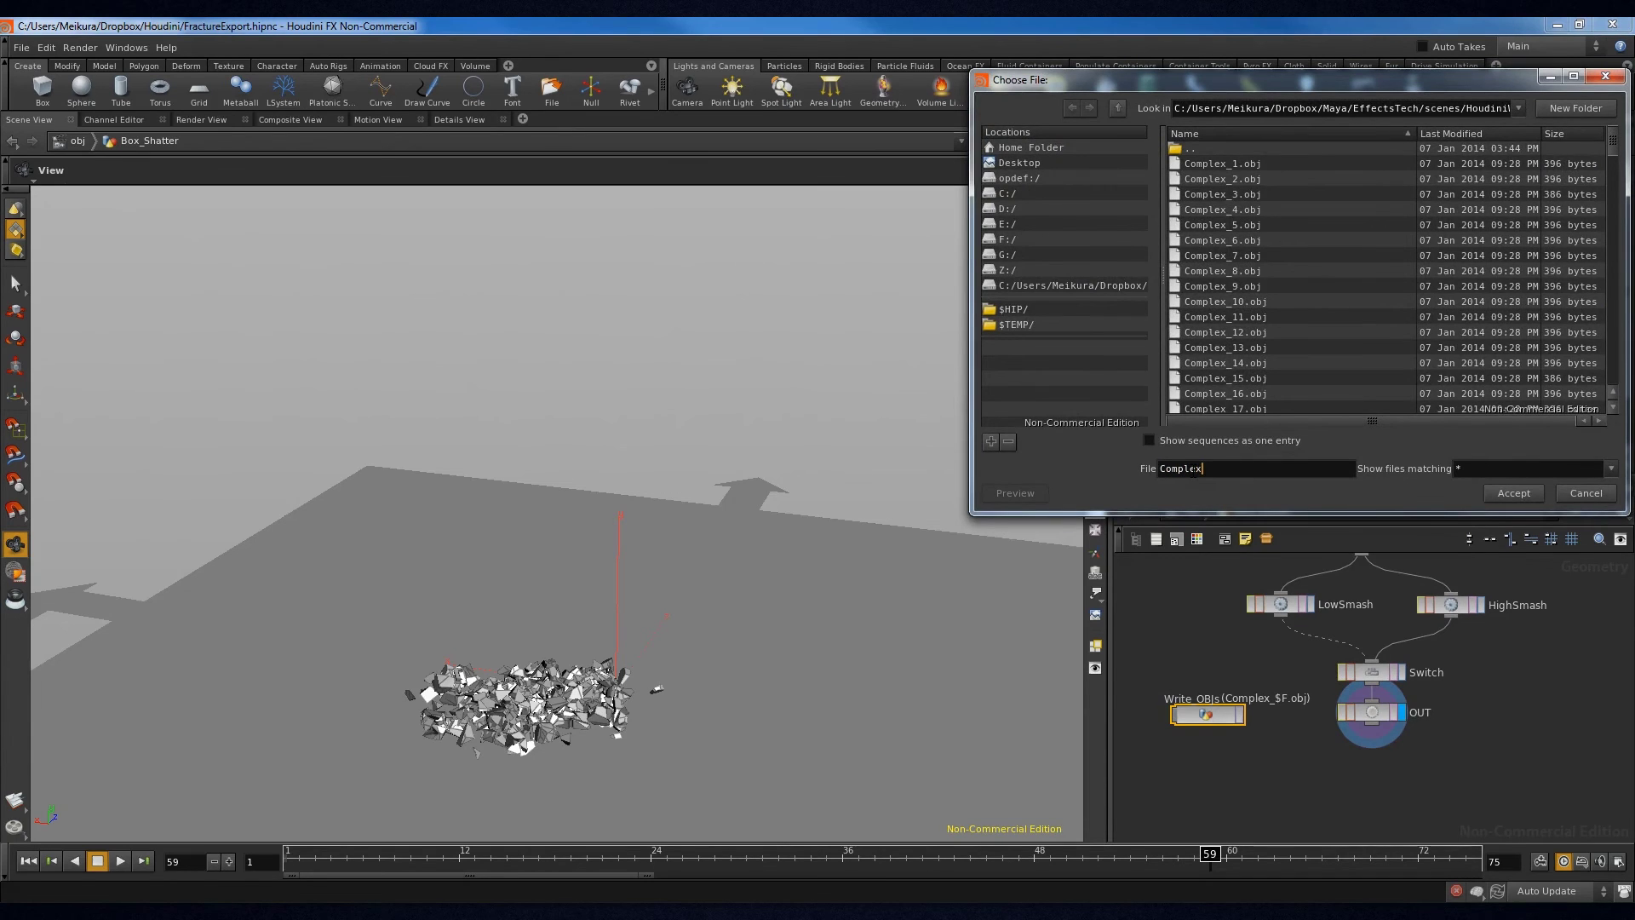
text(_$F.obj)
click(1510, 495)
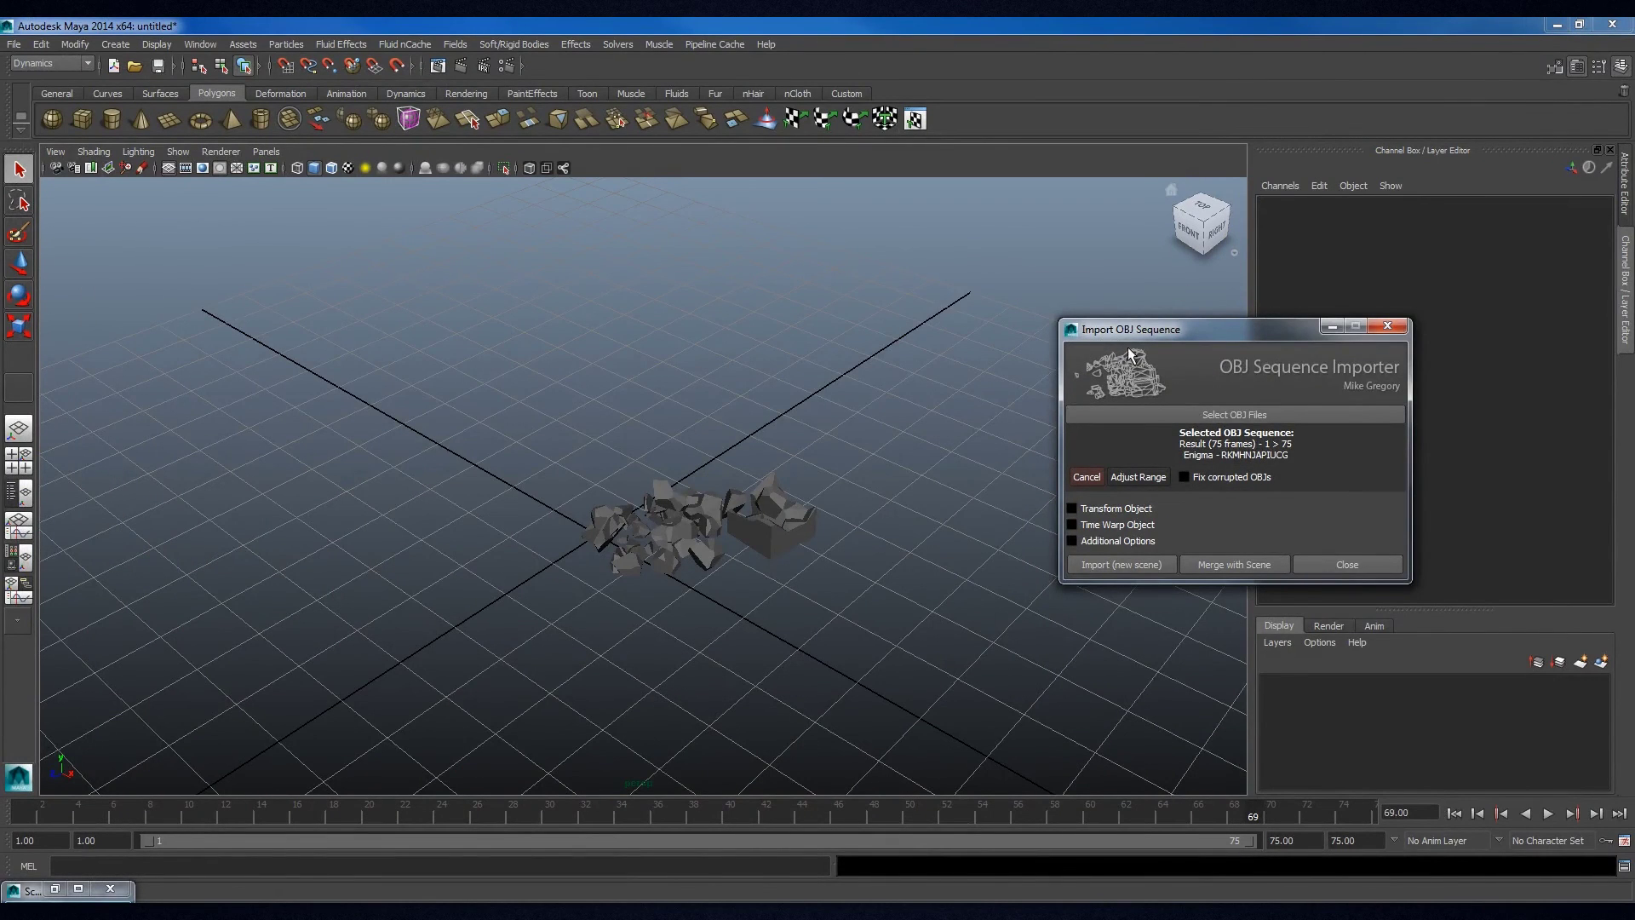
- Load the Complex_12.obj sequence, try a new-scene import, and dismiss the Complex_34.obj error
click(1269, 414)
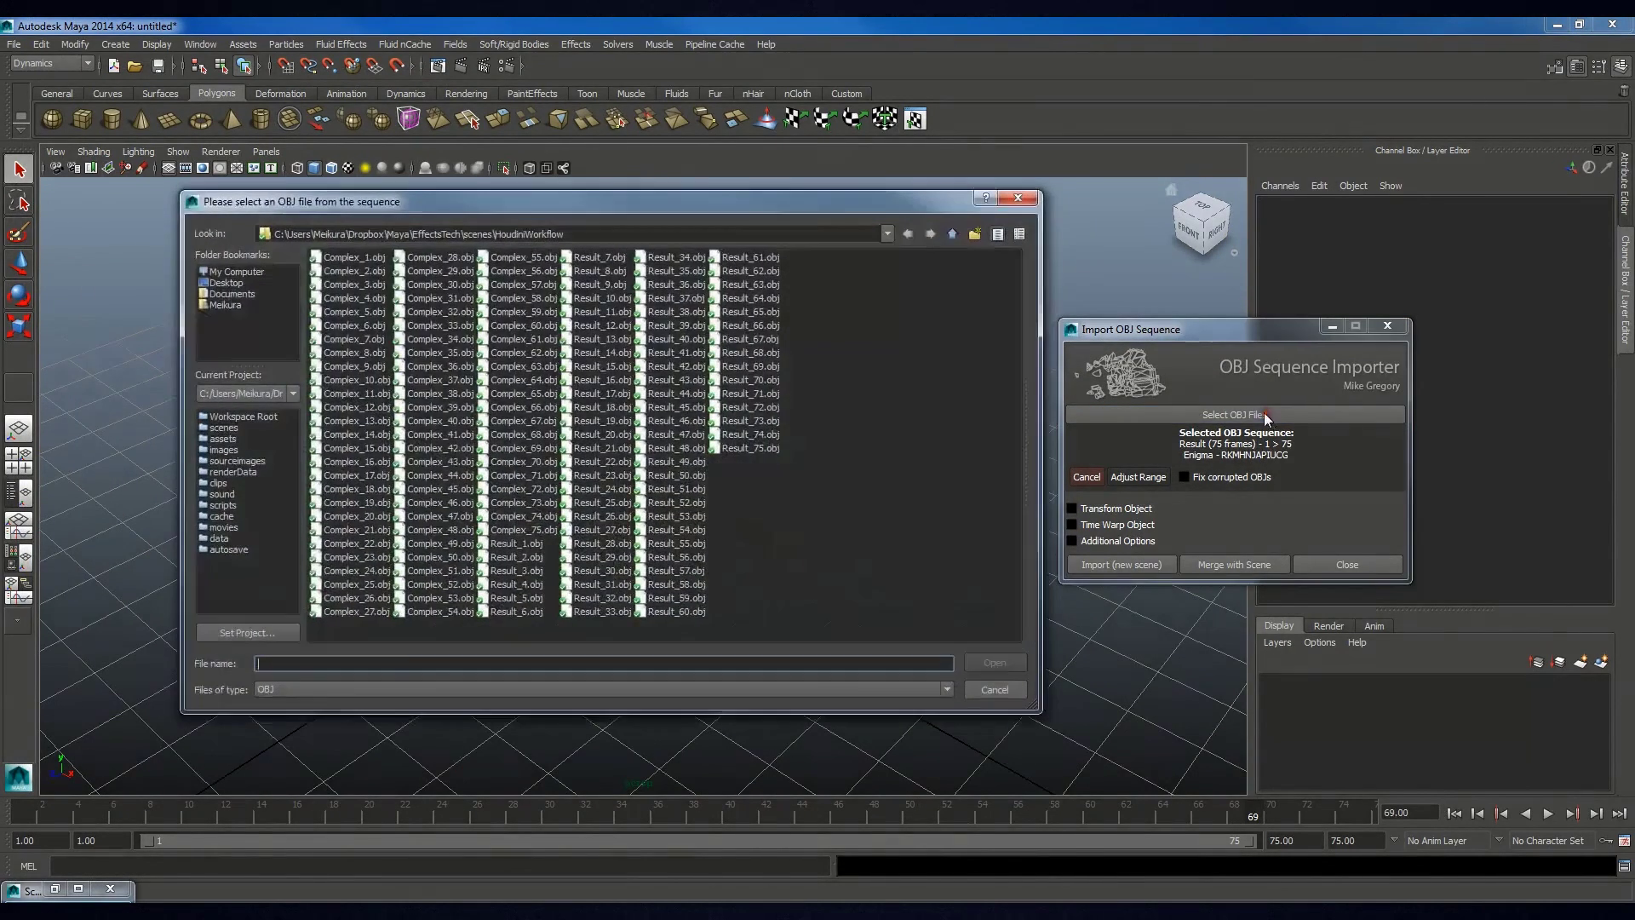
double_click(379, 407)
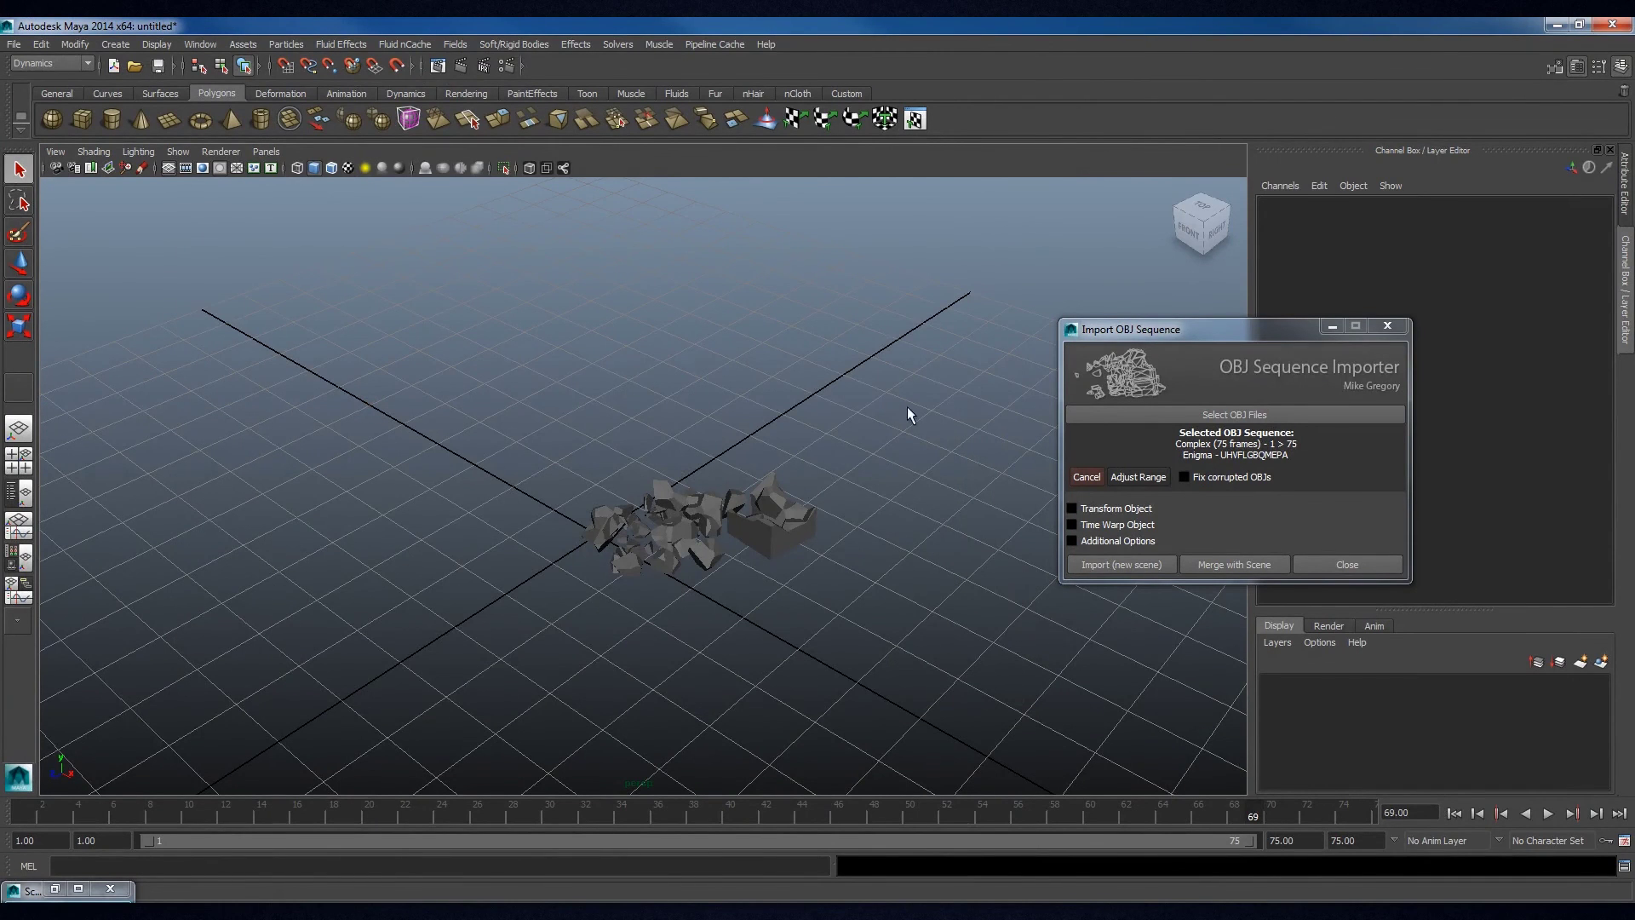
click(1086, 564)
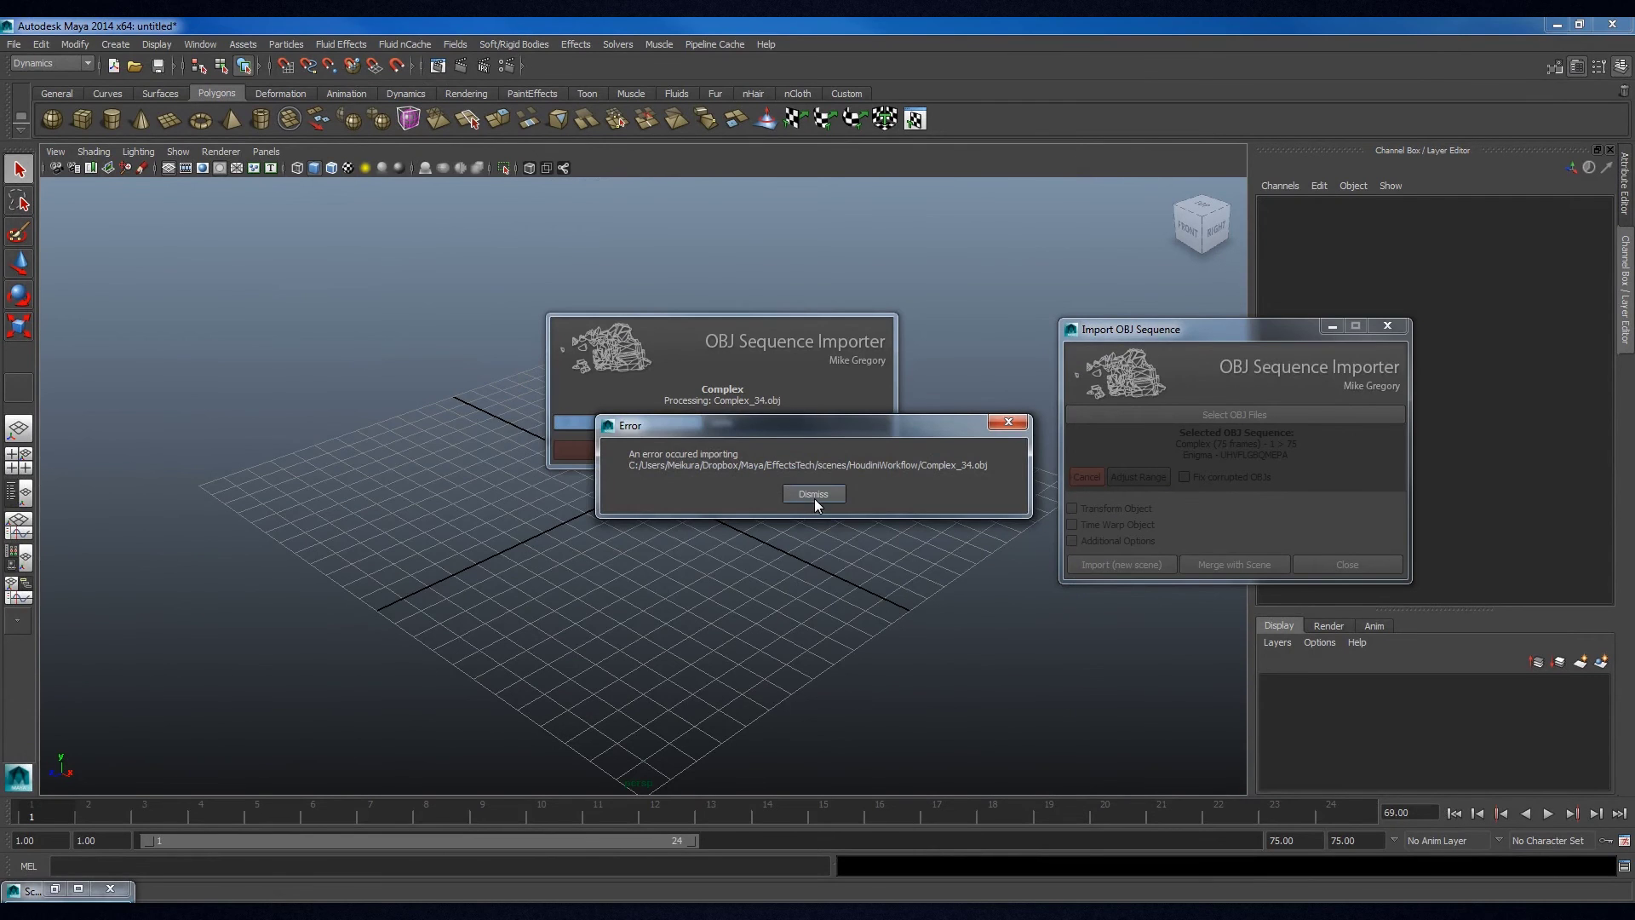
click(814, 495)
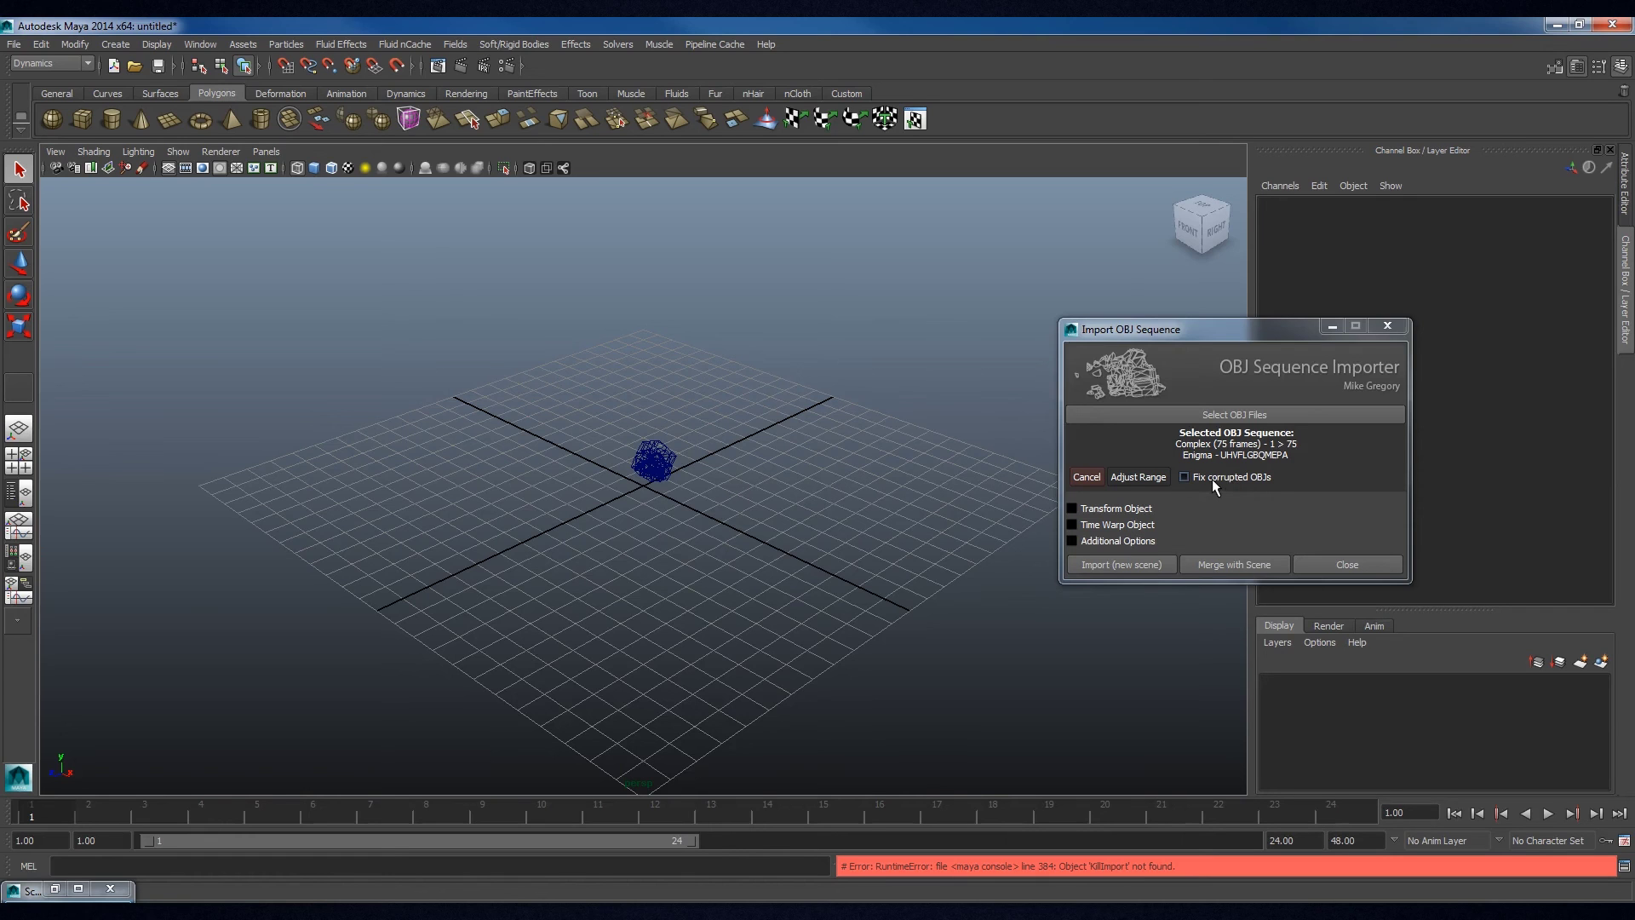
- Enable Fix corrupted OBJs, confirm the permanent fix, and reimport Complex into a new scene
click(1184, 477)
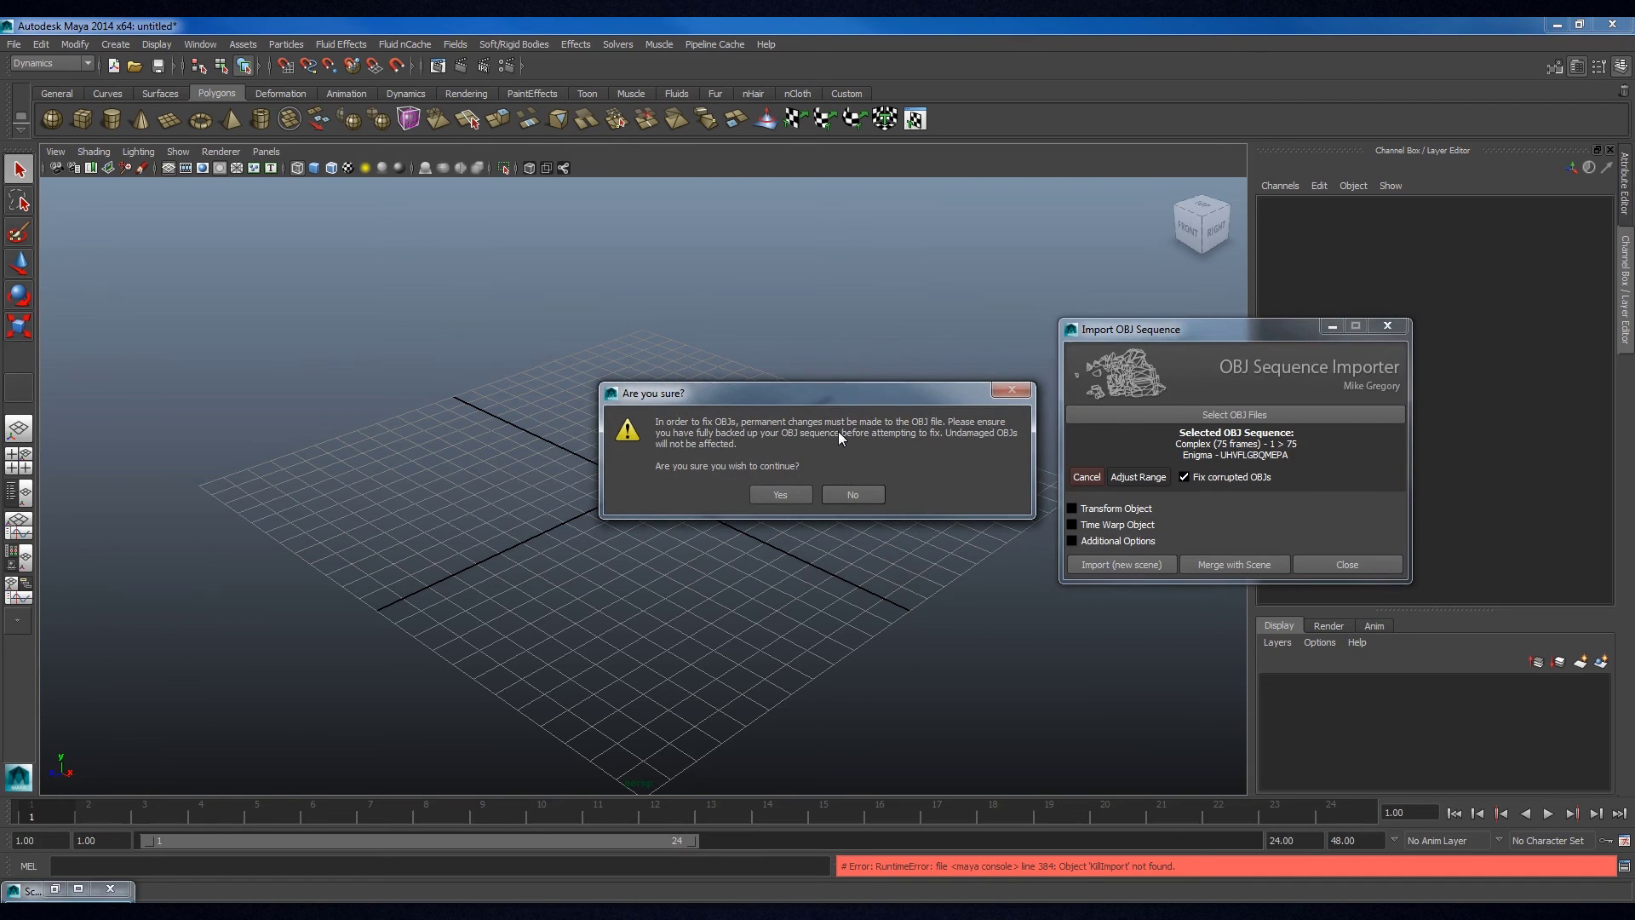
click(779, 495)
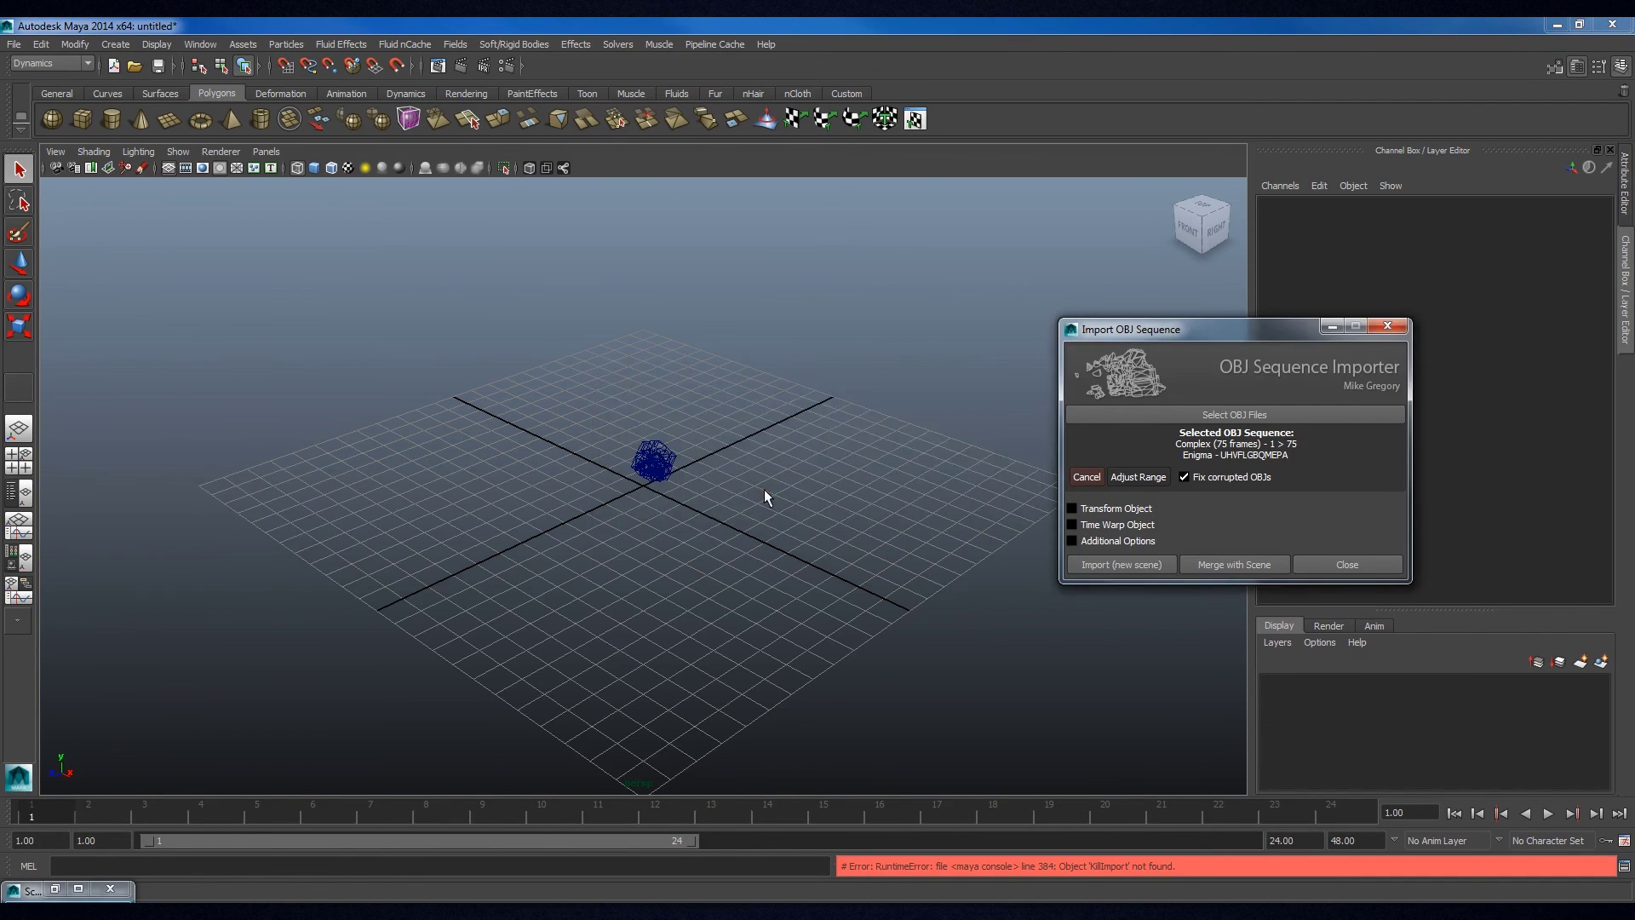
click(1107, 566)
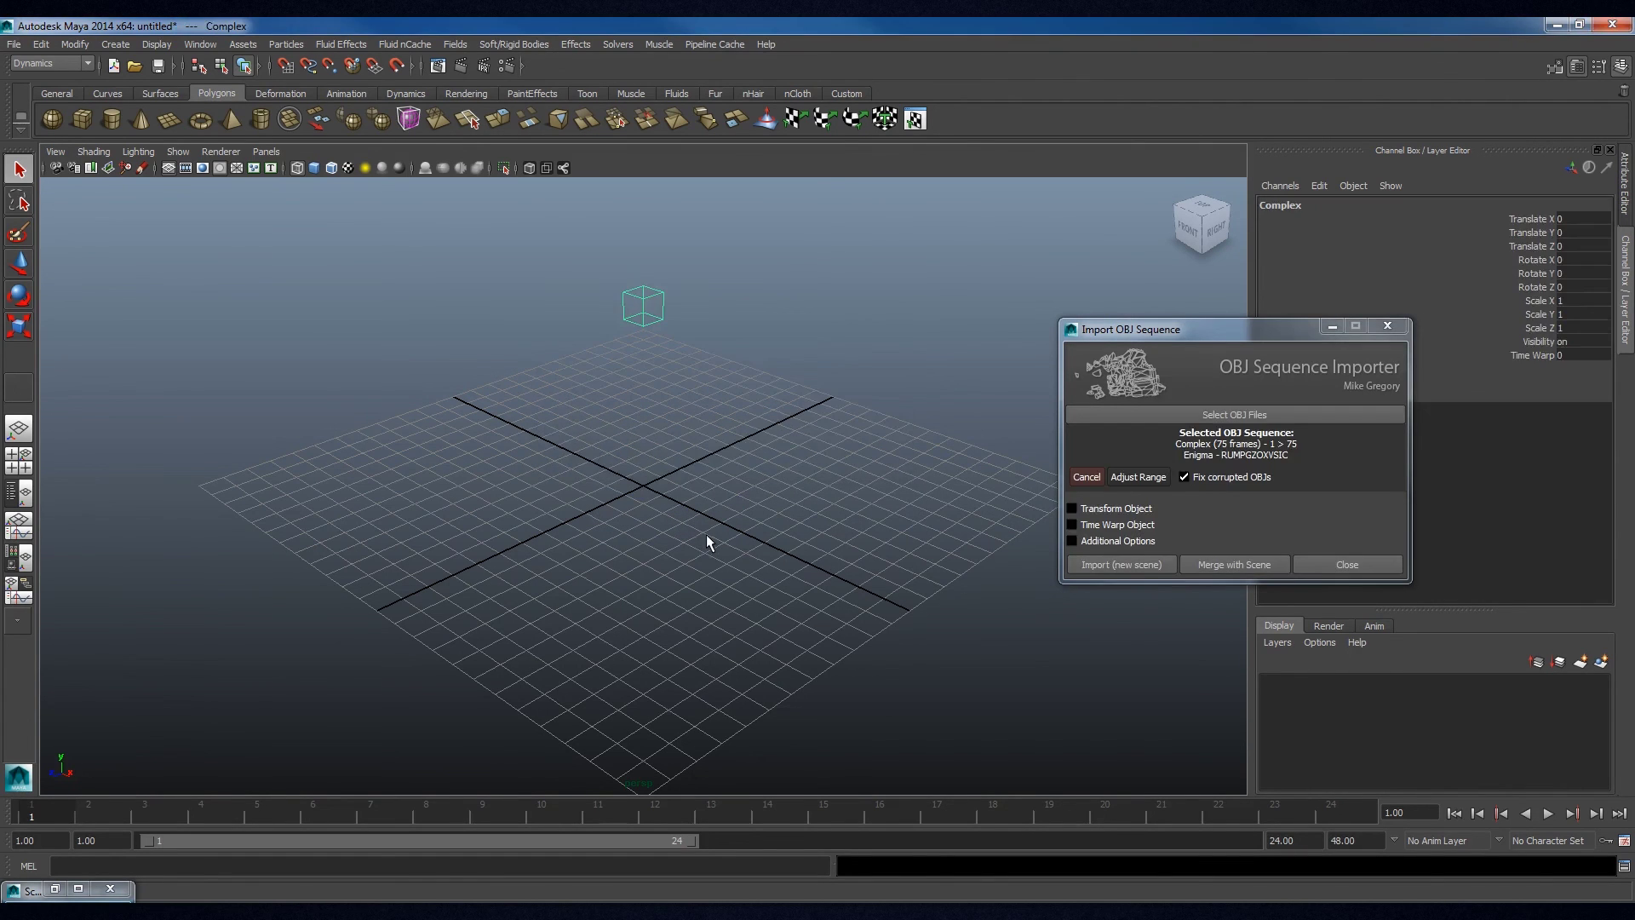
- Deselect the cube and play the 75-frame Complex animation, tumbling closer to the fragments
click(692, 412)
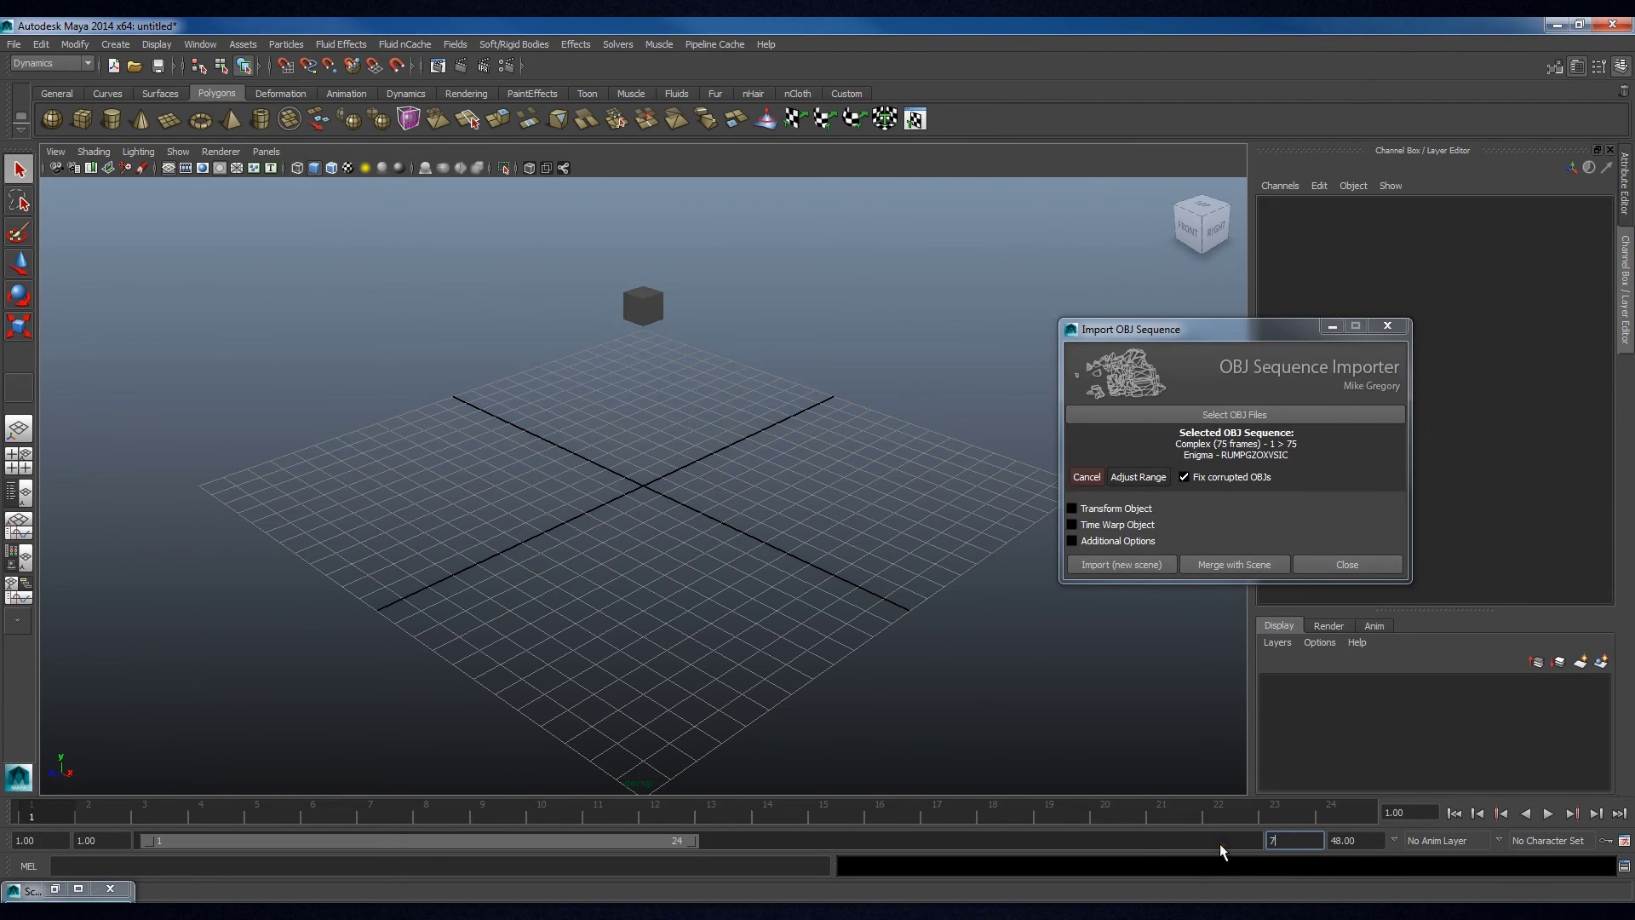
click(1546, 814)
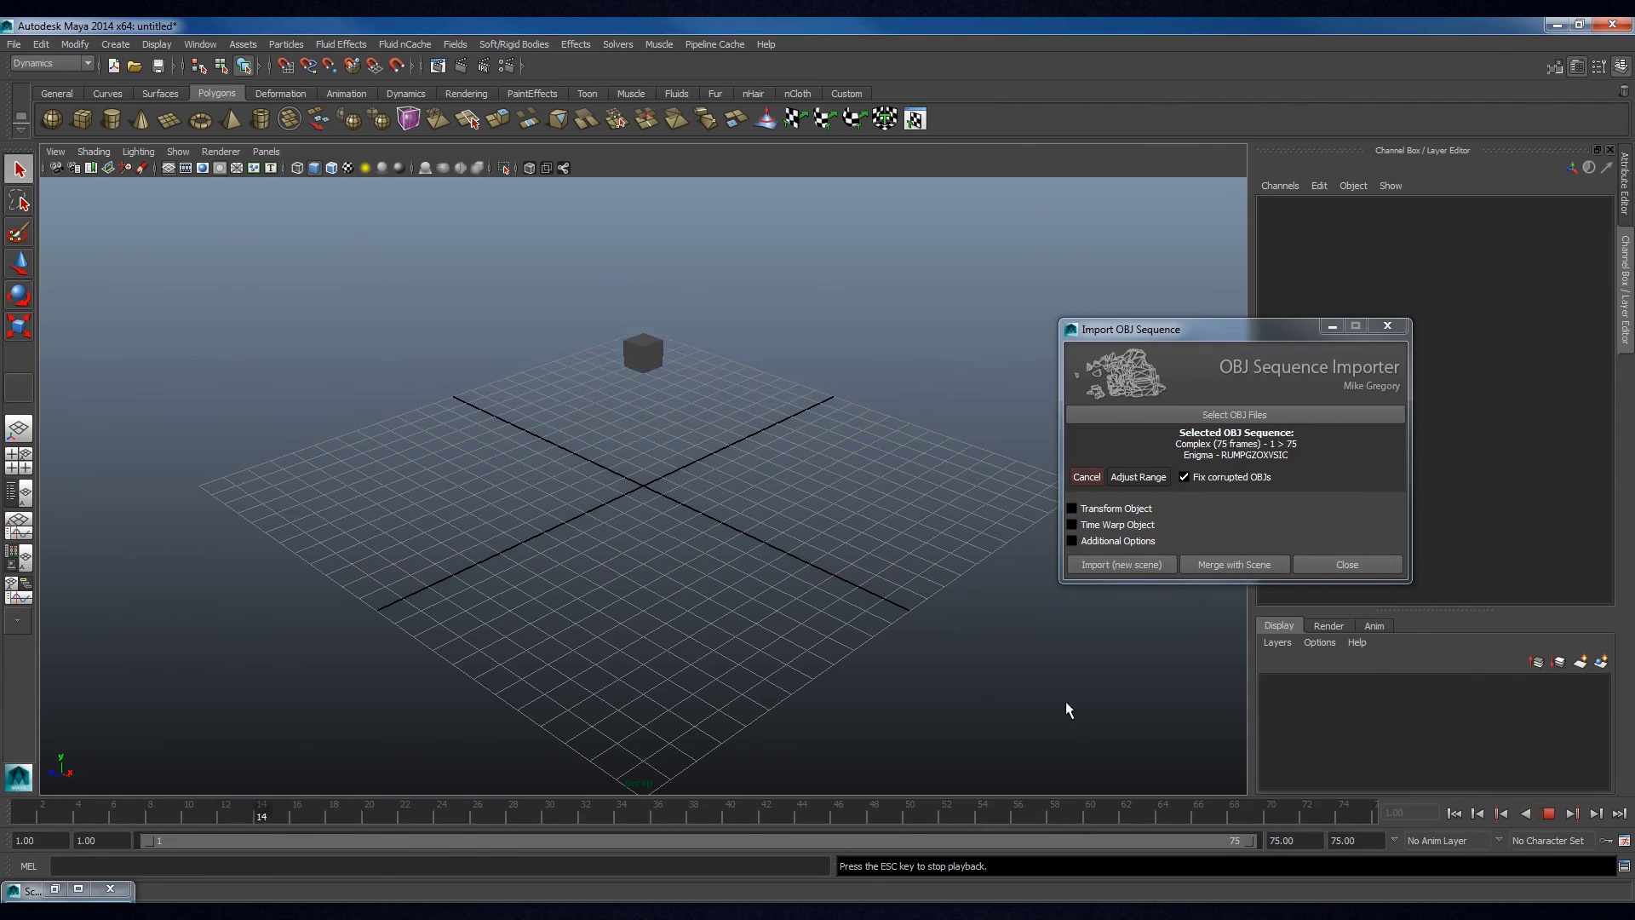
alt+drag(942, 647, 752, 566)
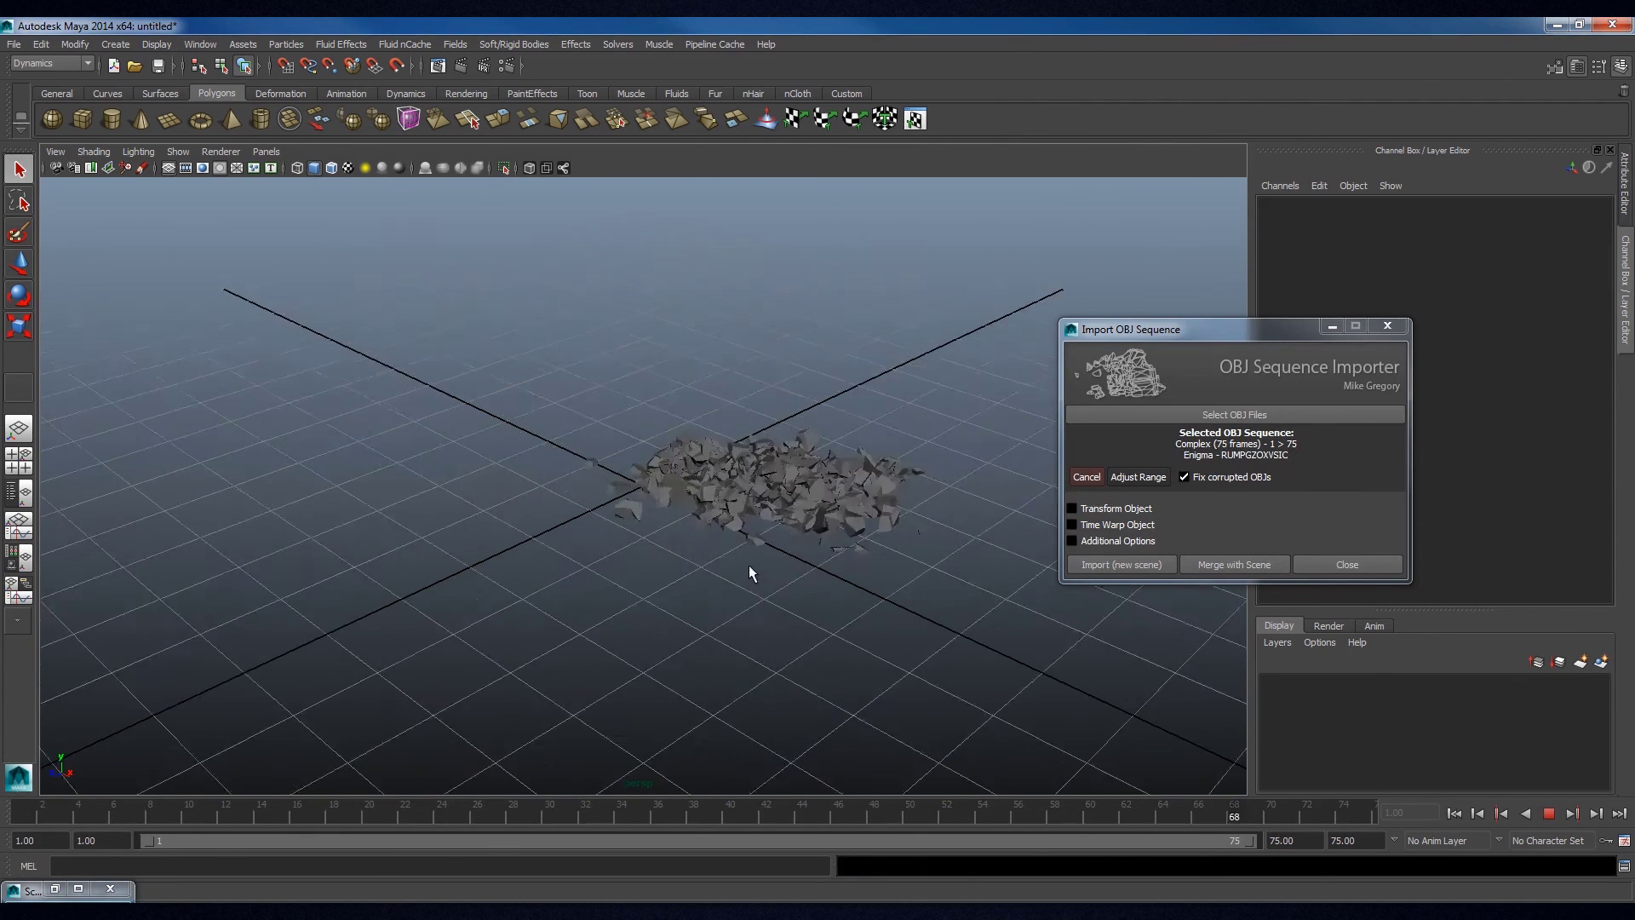